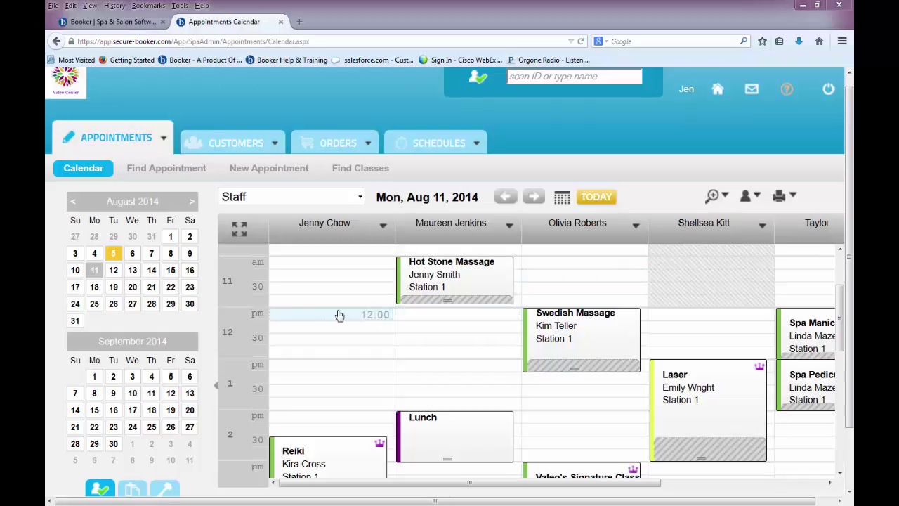
Start a 12:00 pm appointment for the first staff member with the Hot Salt Scrub service.
left_click(312, 316)
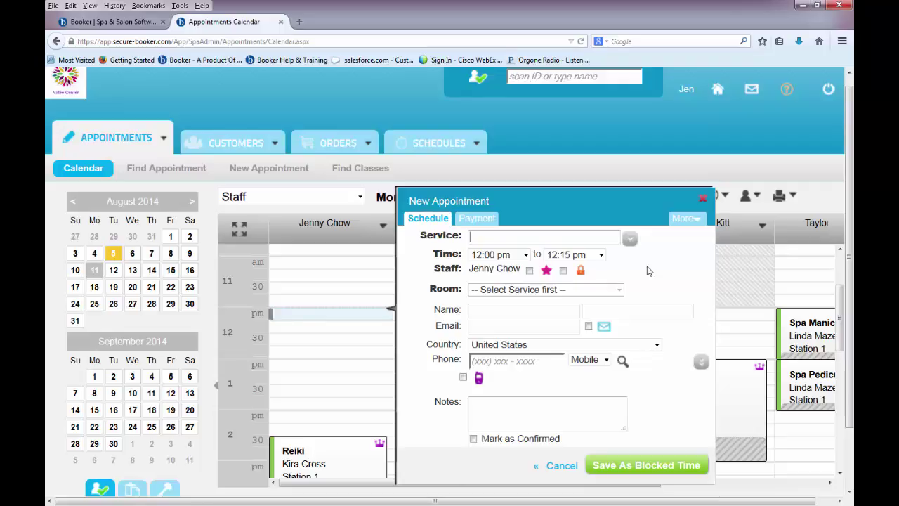
type("hot salt sc")
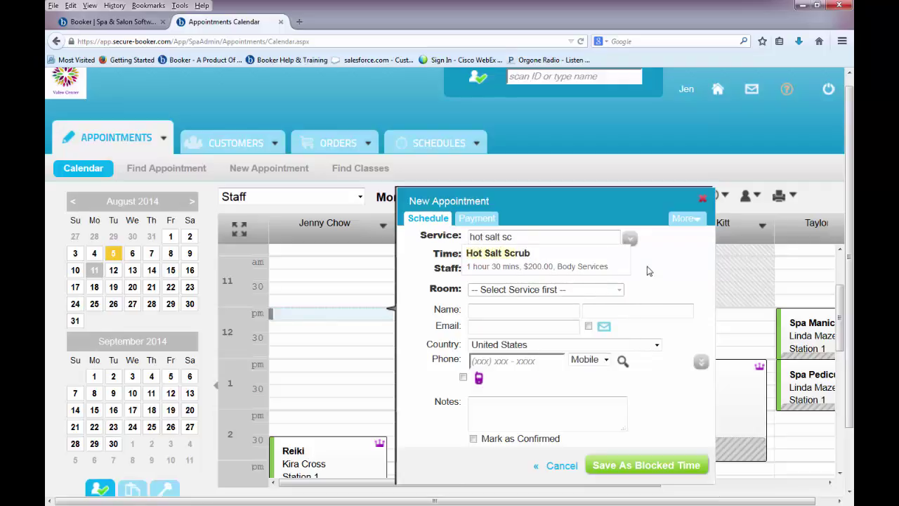
type("rub")
left_click(630, 239)
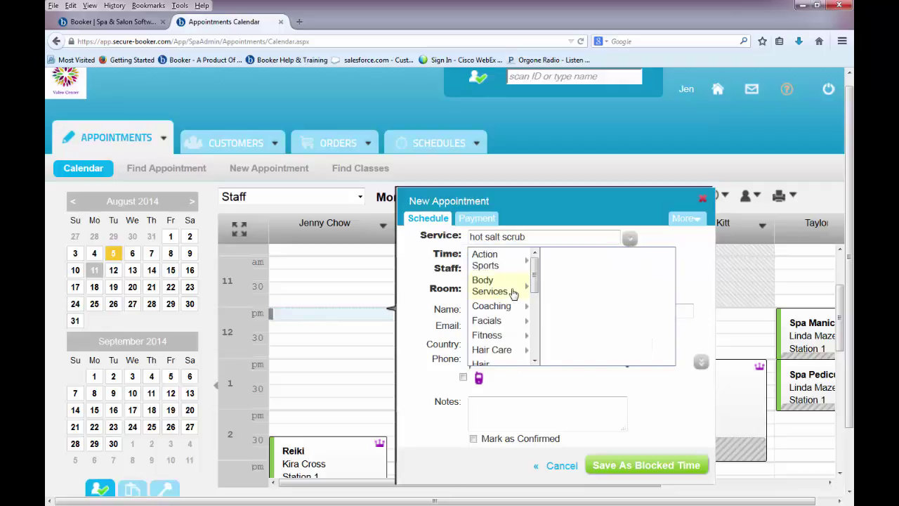
mouse_move(511, 288)
left_click(592, 266)
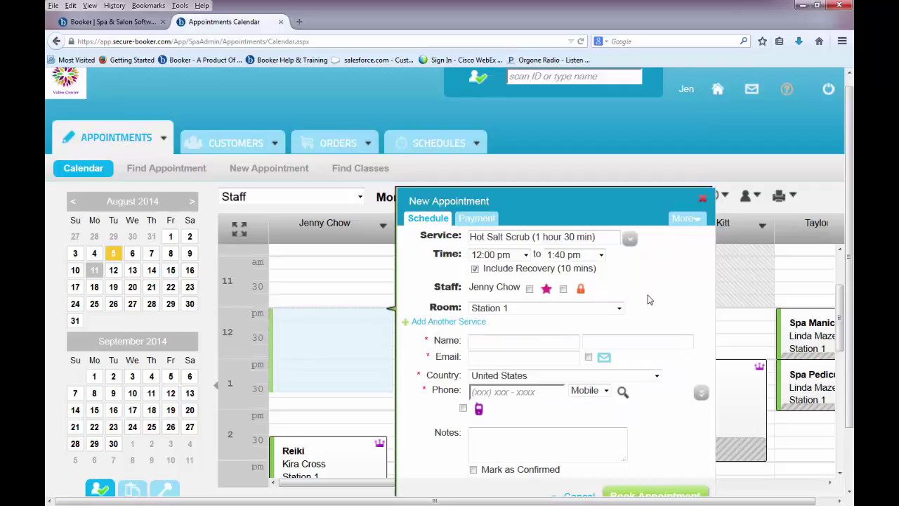
Add a new customer, entering the client's first and last name, e-mail and phone number.
type("Abb")
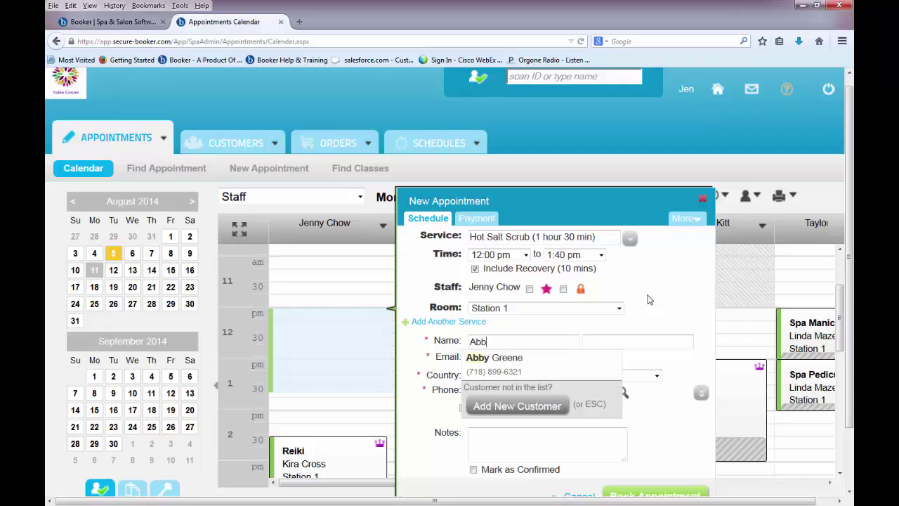
key("BackSpace")
key("BackSpace")
key("BackSpace")
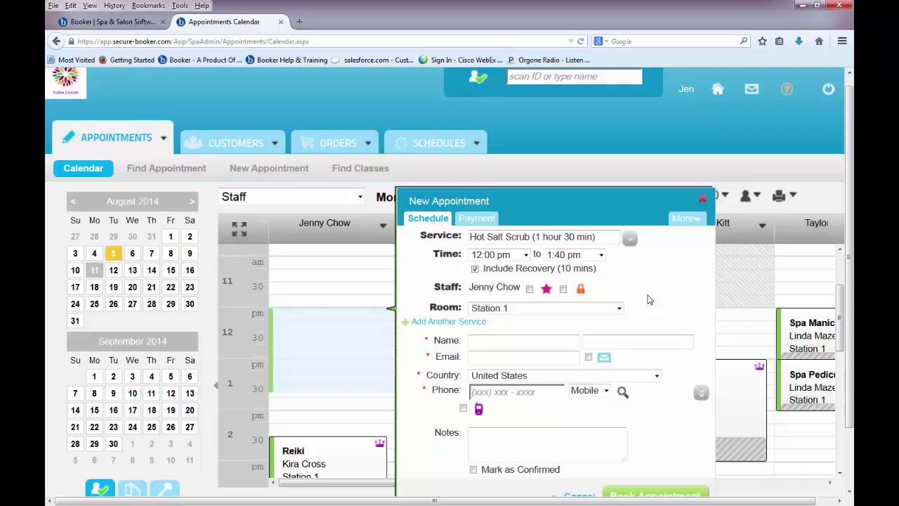
key("Tab")
key("Tab")
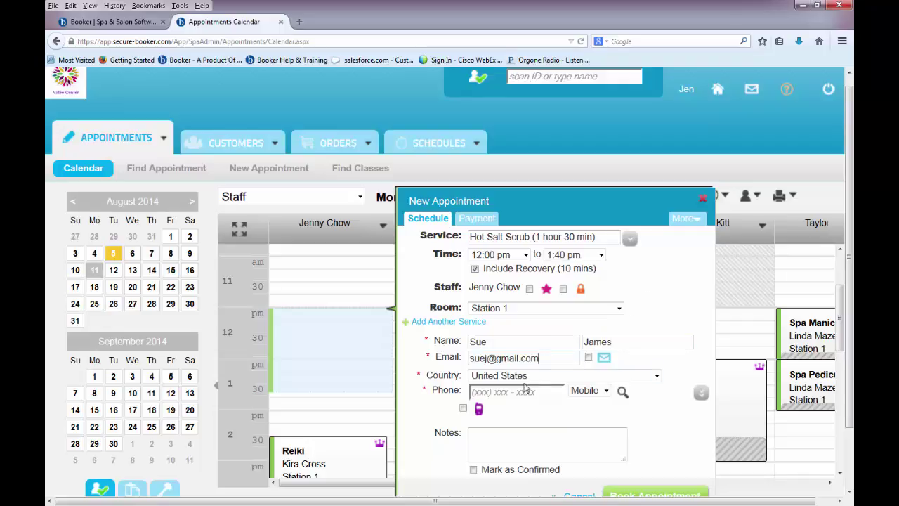
left_click(479, 393)
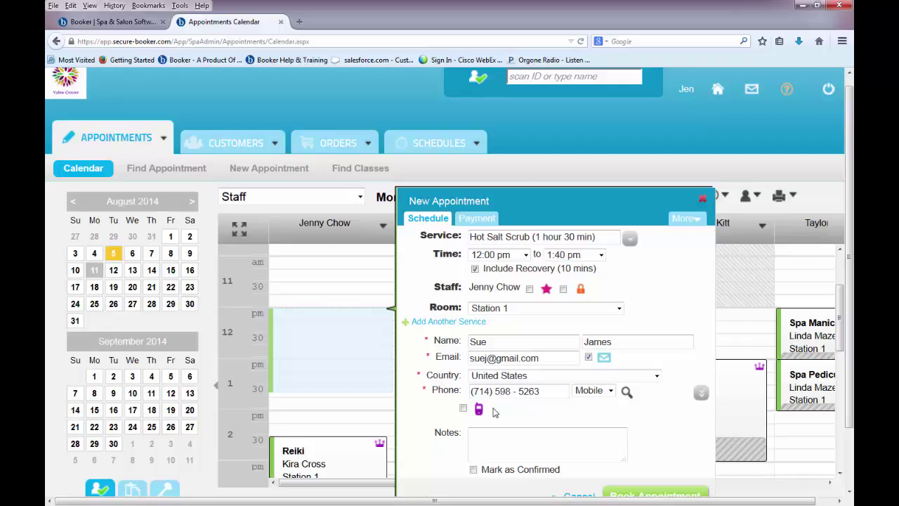
Add the note 'first time client' to the appointment.
scroll(493, 412, "down", 2)
left_click(509, 382)
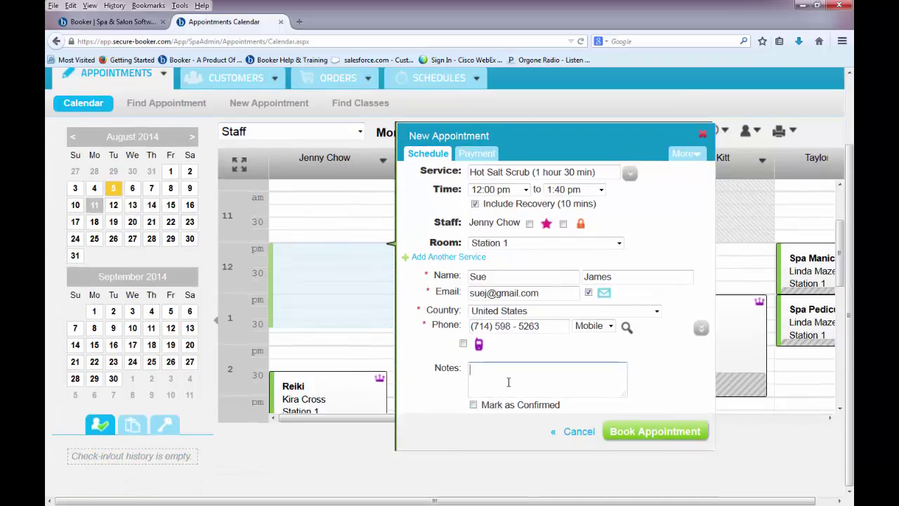
type("first time client")
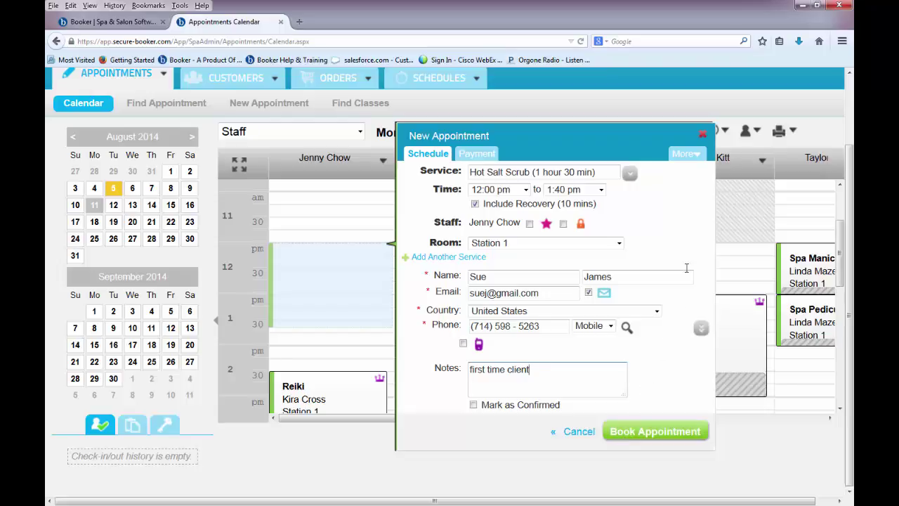
Set the appointment to repeat monthly, every 2 months on the same weekday, ending after 5.
left_click(696, 156)
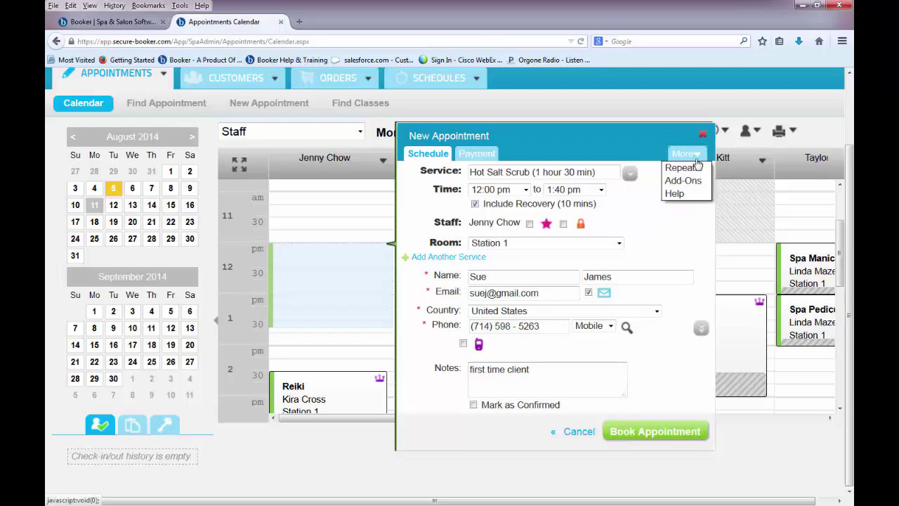
left_click(703, 169)
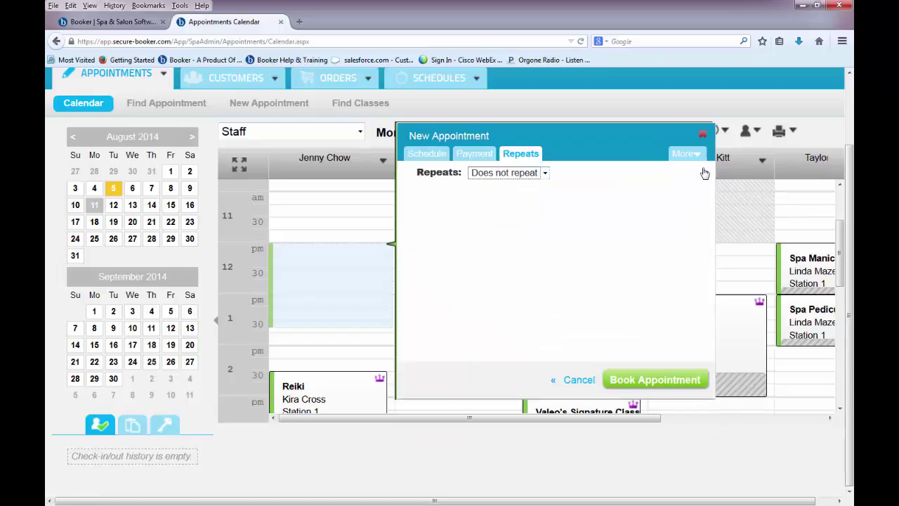
left_click(545, 173)
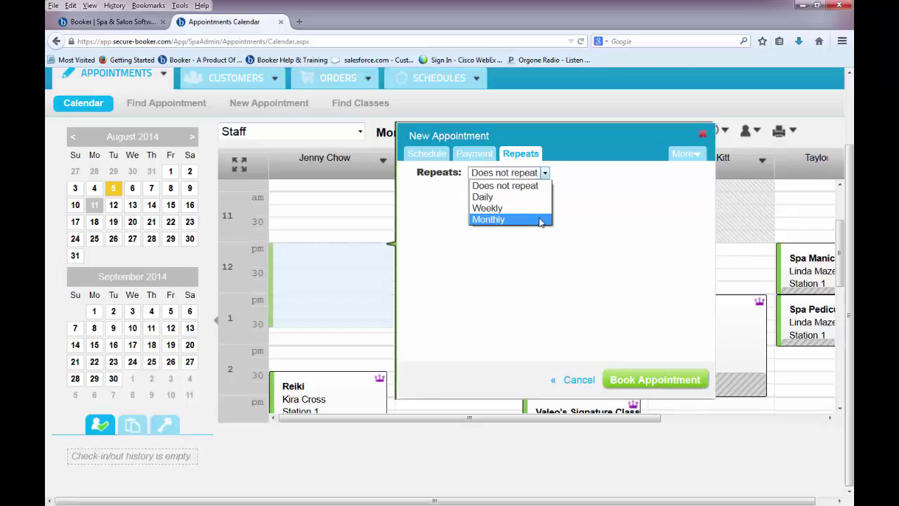
left_click(542, 219)
double_click(532, 192)
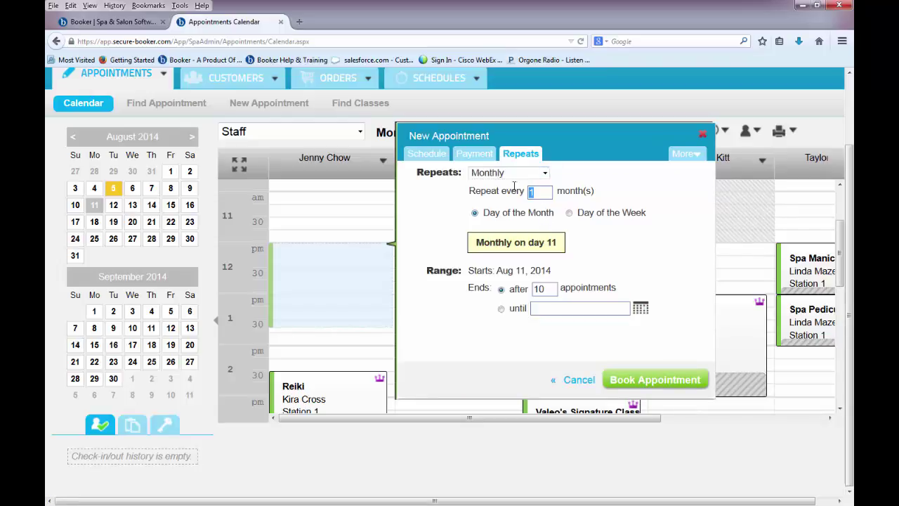
type("2")
left_click(588, 212)
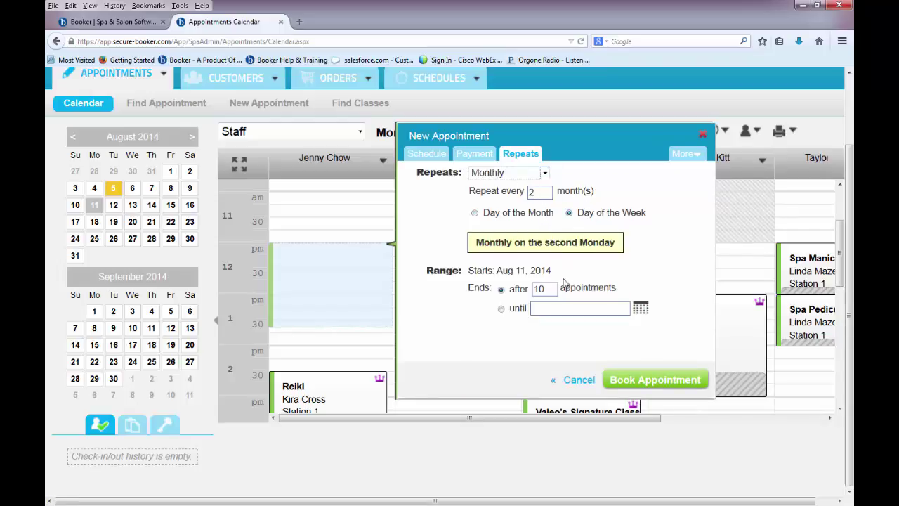
double_click(539, 288)
type("5")
left_click(490, 160)
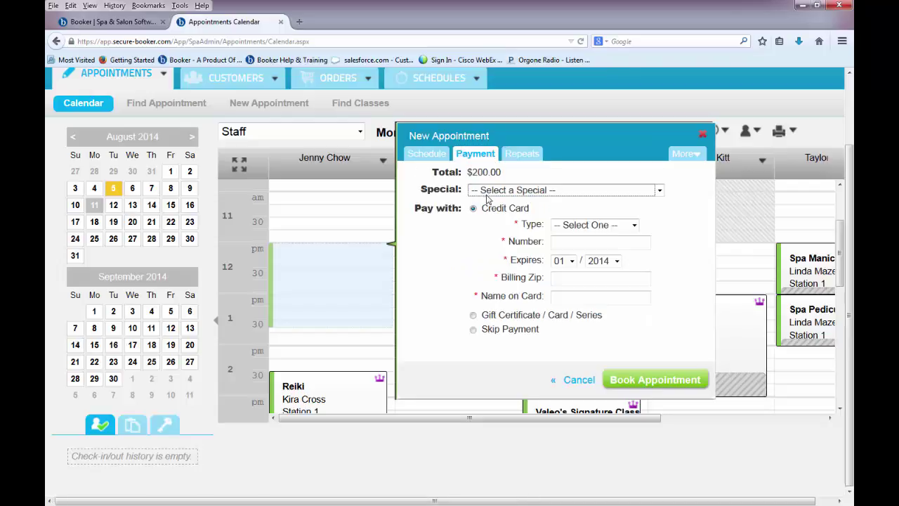
Pay with a gift certificate, entering its number, then book the repeating appointment and dismiss the confirmation.
left_click(473, 314)
left_click(558, 257)
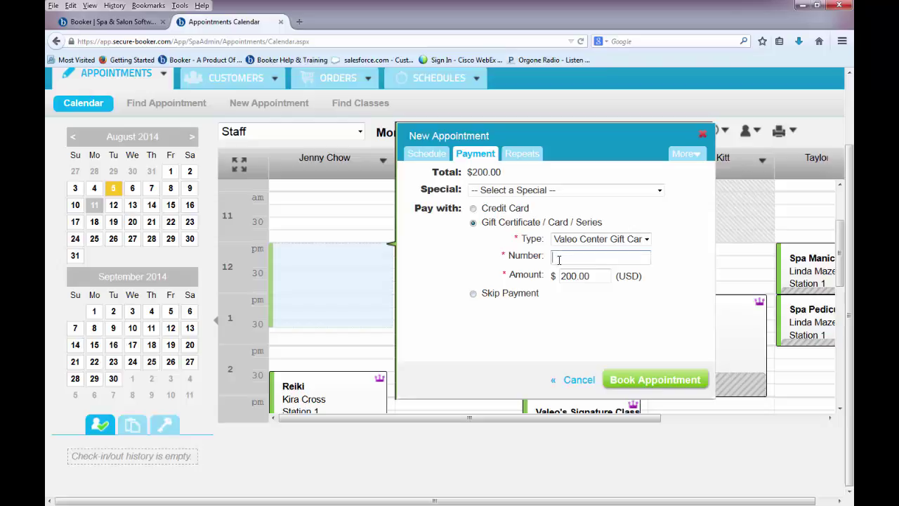
type("986523")
left_click(630, 384)
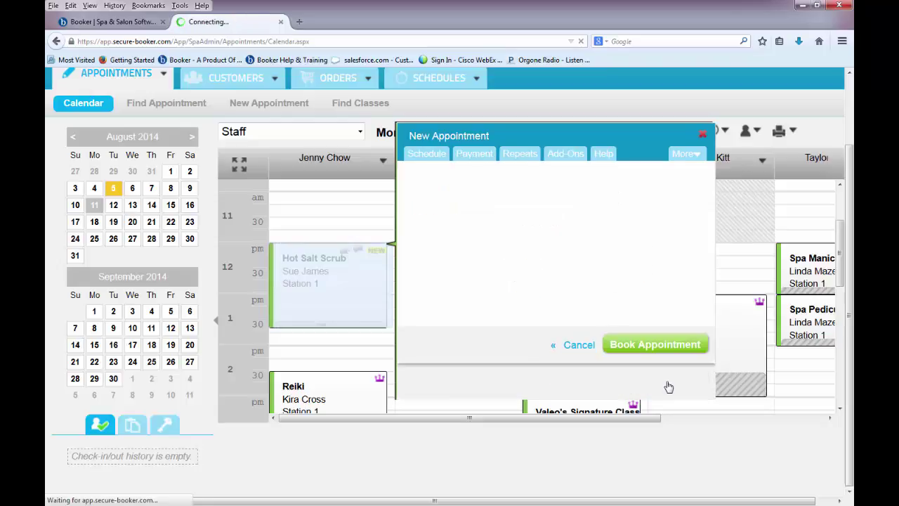
left_click(687, 387)
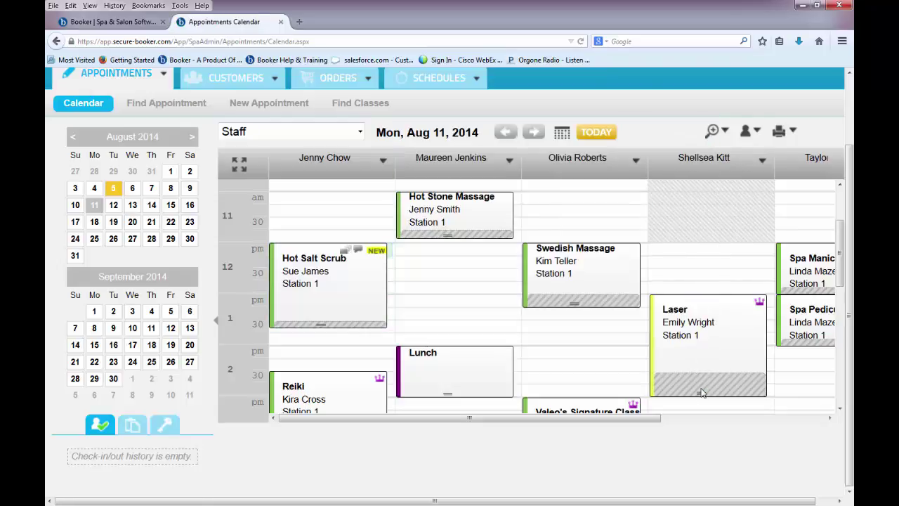
scroll(817, 446, "up", 2)
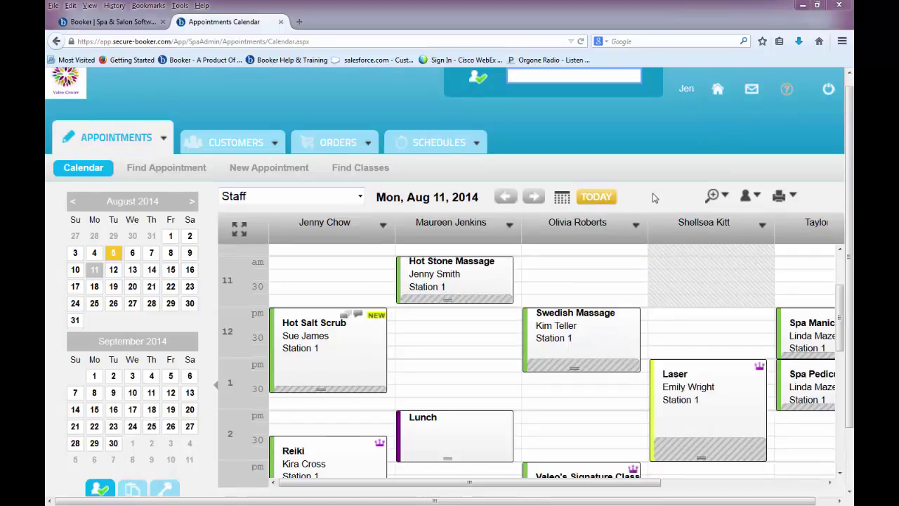
Start a 12:00 pm appointment for the second staff member with Spa Manicure and Spa Pedicure.
left_click(428, 316)
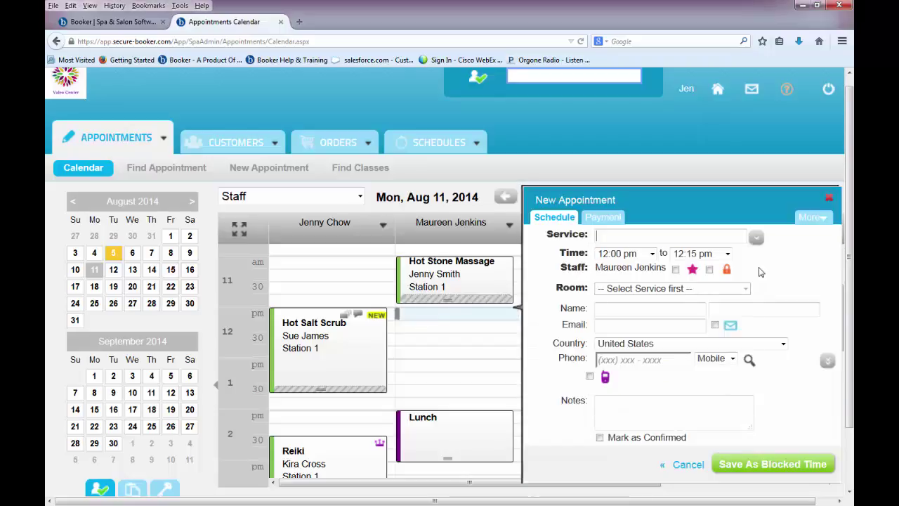
type("spa ma")
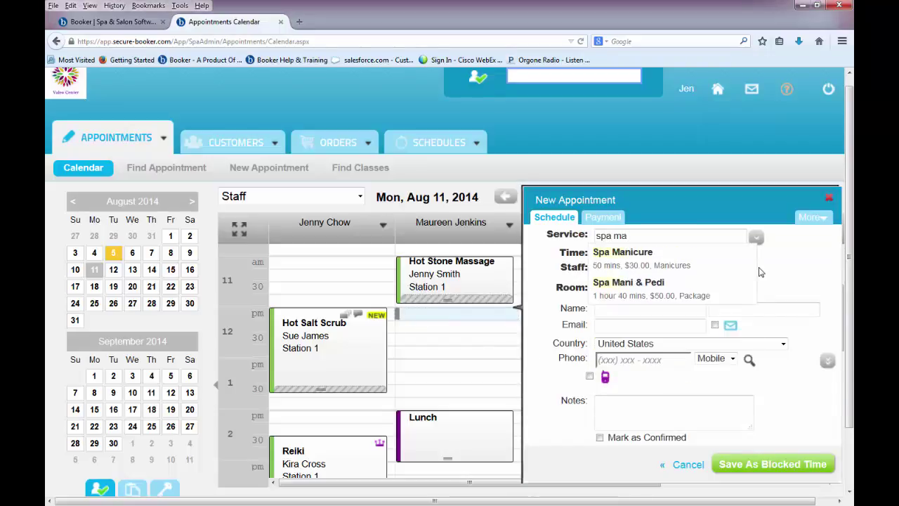
left_click(736, 262)
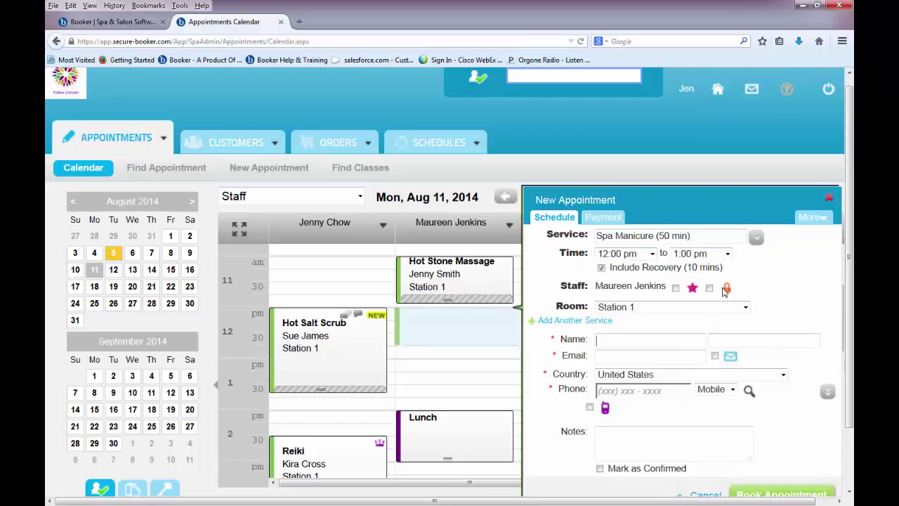
left_click(602, 324)
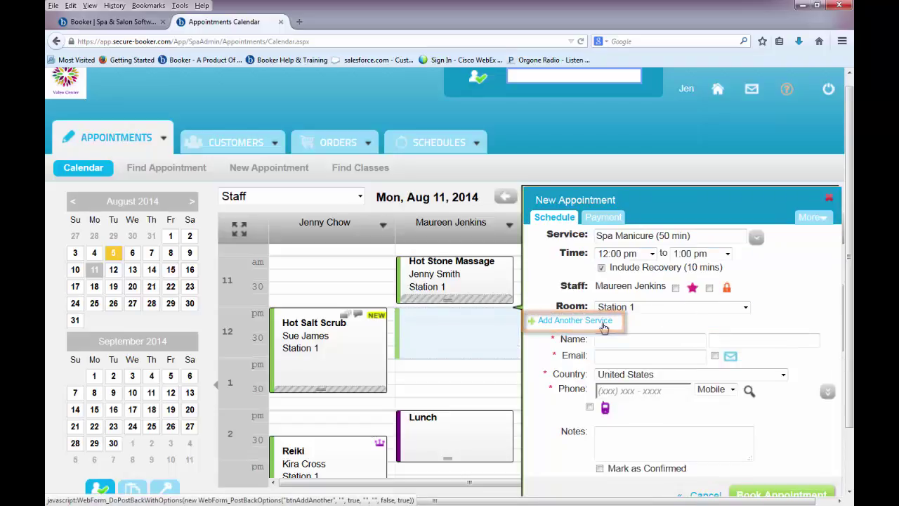
type("spa ped")
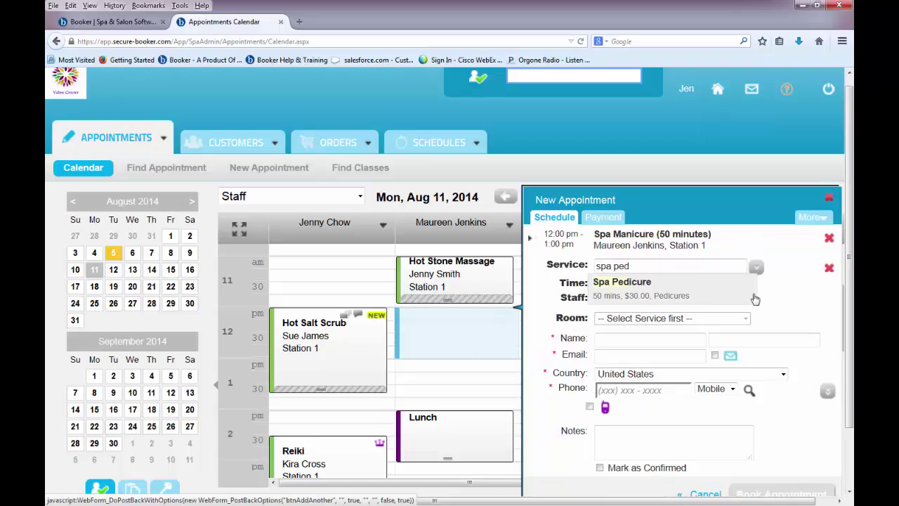
left_click(752, 295)
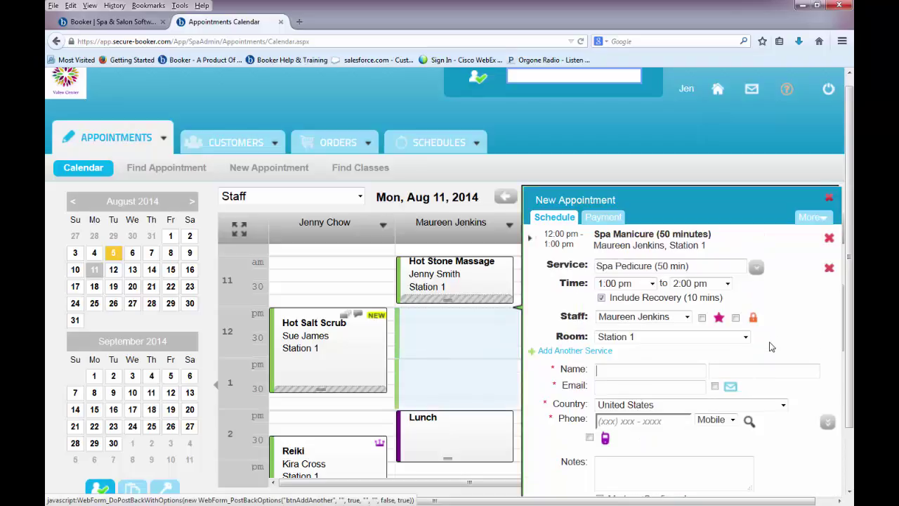
Select the matching existing client and book both services.
type("Valerie")
left_click(709, 390)
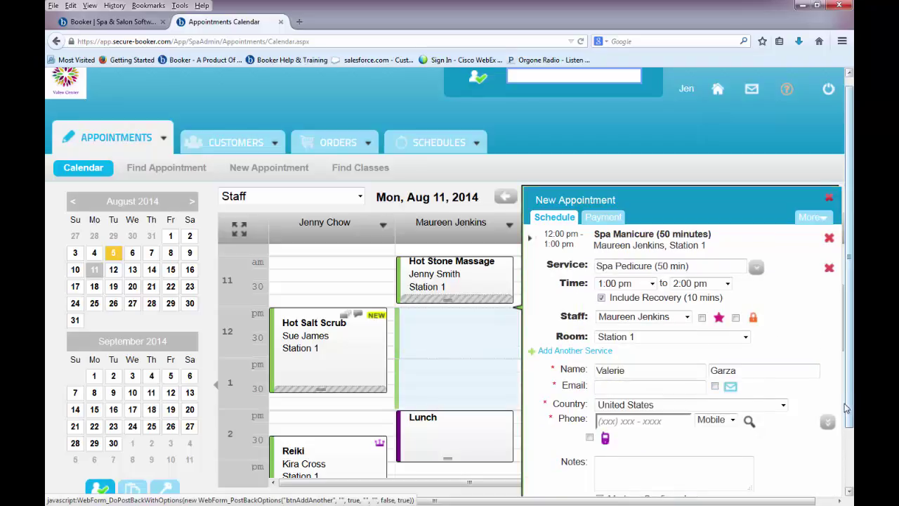
scroll(837, 410, "down", 1)
scroll(838, 411, "down", 2)
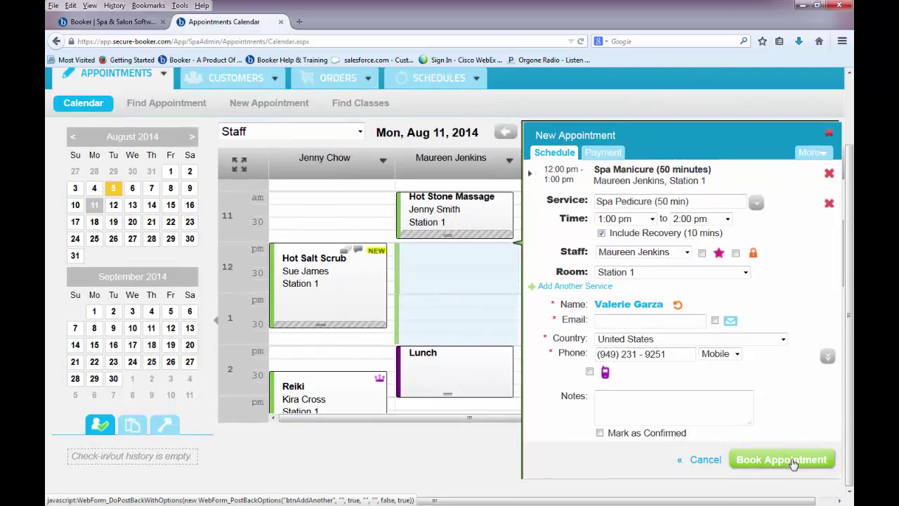
left_click(790, 458)
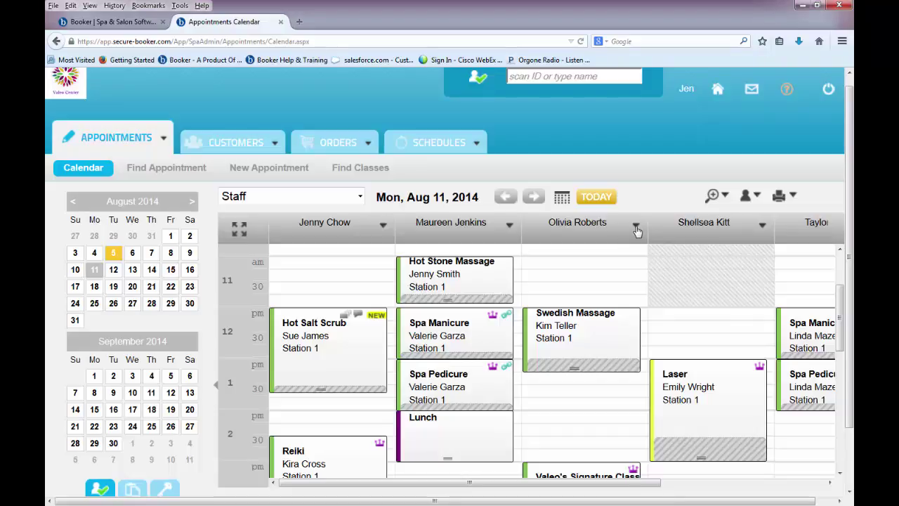
Schedule a Hot Yoga class in the Classroom at 1:30 PM with capacity 10.
left_click(637, 228)
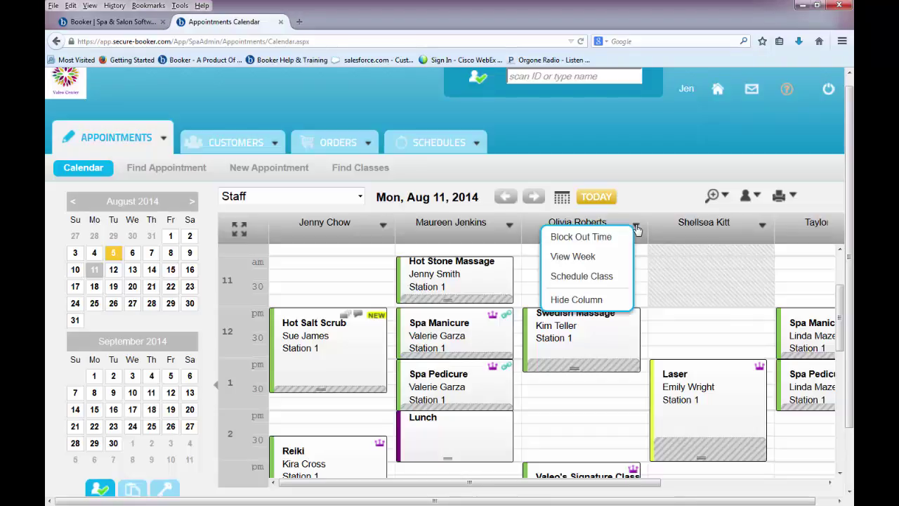
left_click(615, 279)
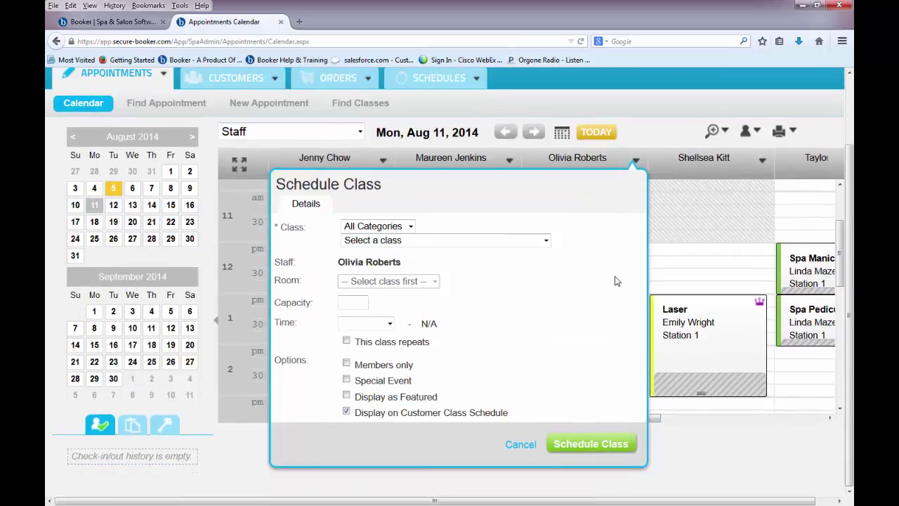
left_click(544, 241)
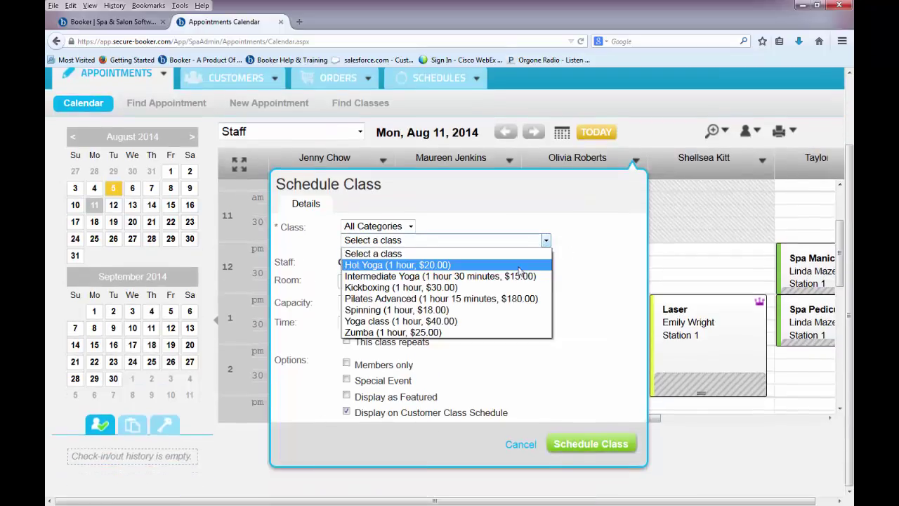
left_click(519, 269)
left_click(452, 280)
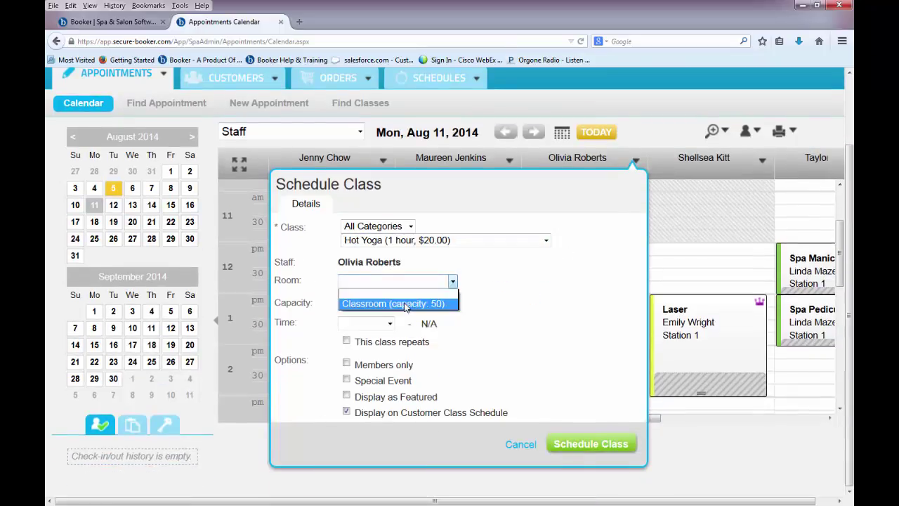
left_click(404, 303)
left_click(390, 303)
type("10")
left_click(389, 323)
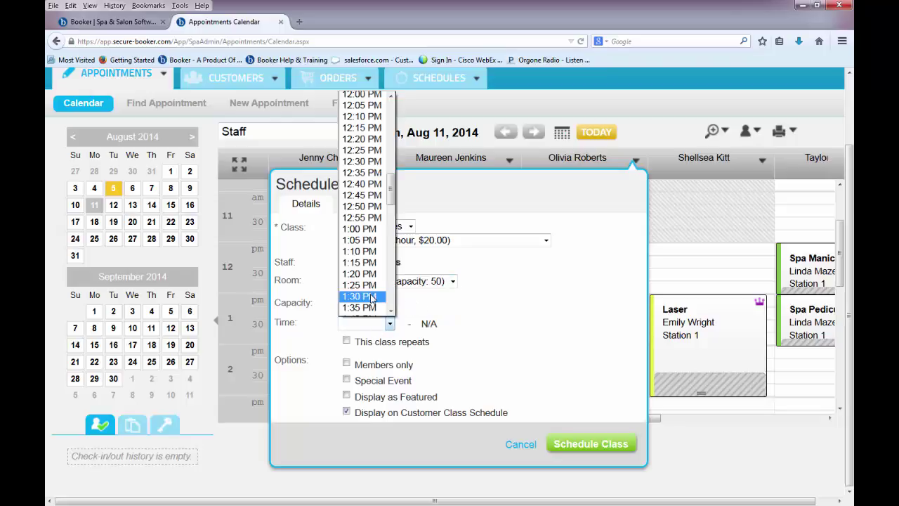
left_click(372, 297)
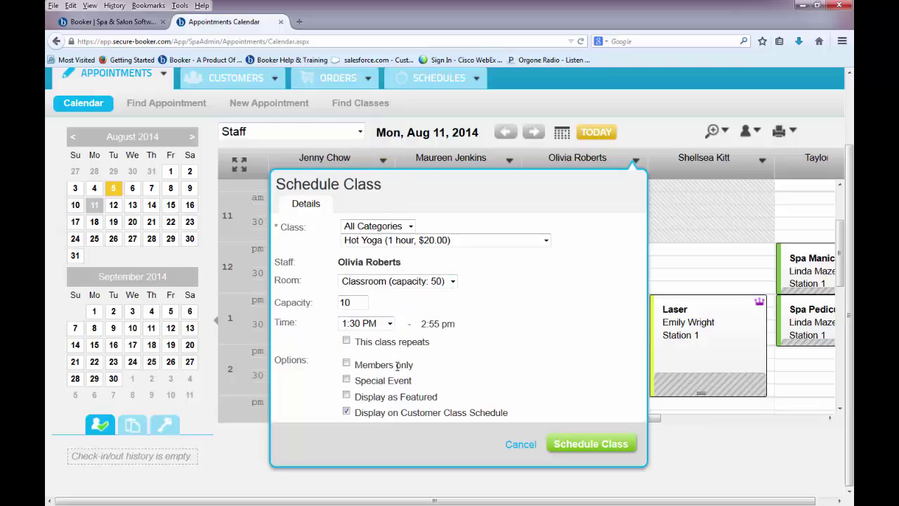
left_click(572, 448)
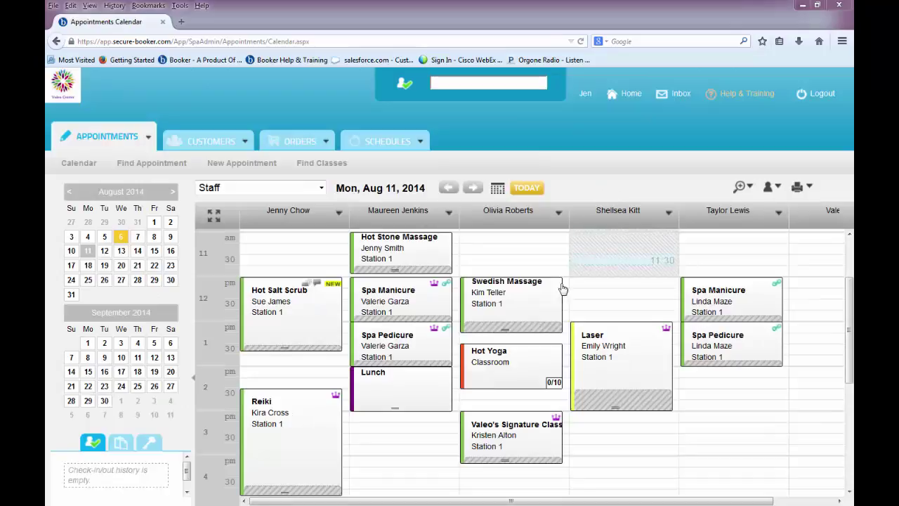
Quick-add the matching existing client to the Hot Yoga class from the name suggestions.
left_click(531, 360)
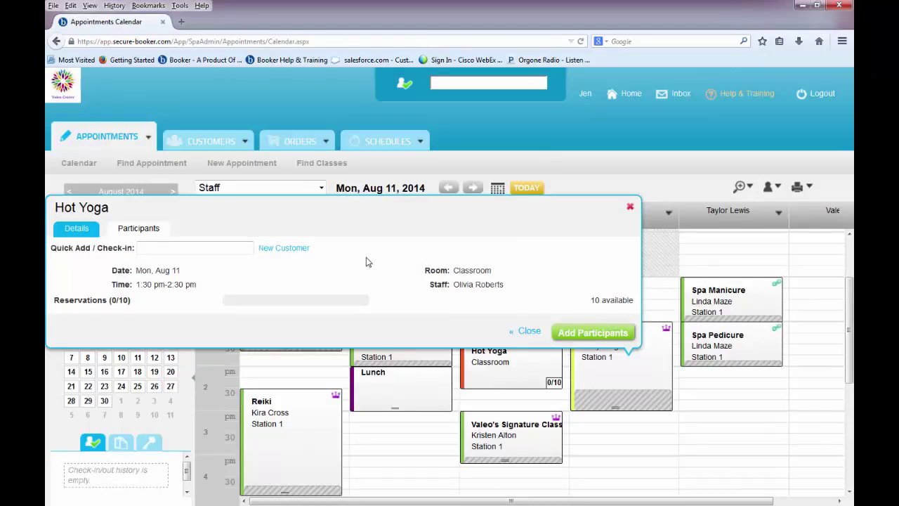
type("chan")
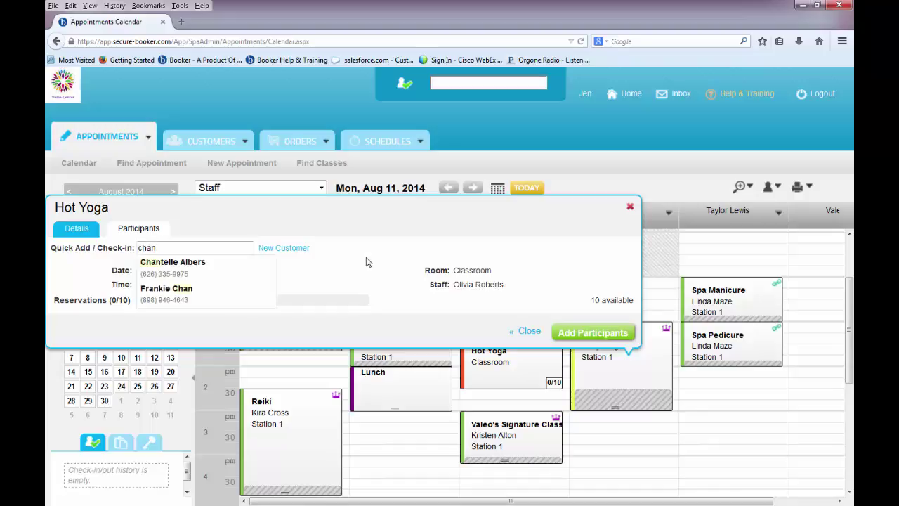
left_click(261, 273)
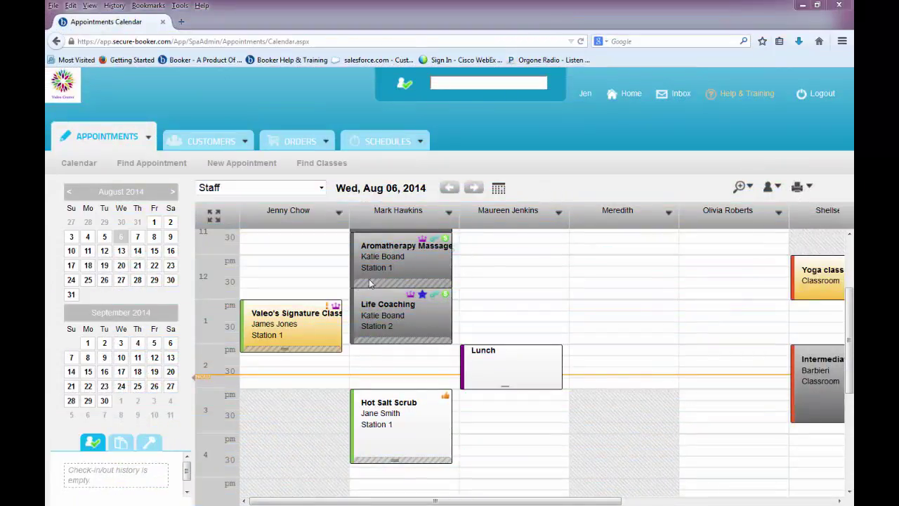
Mark the 1:00 pm Valeo's Signature Class appointment confirmed, then check in its guest.
right_click(295, 314)
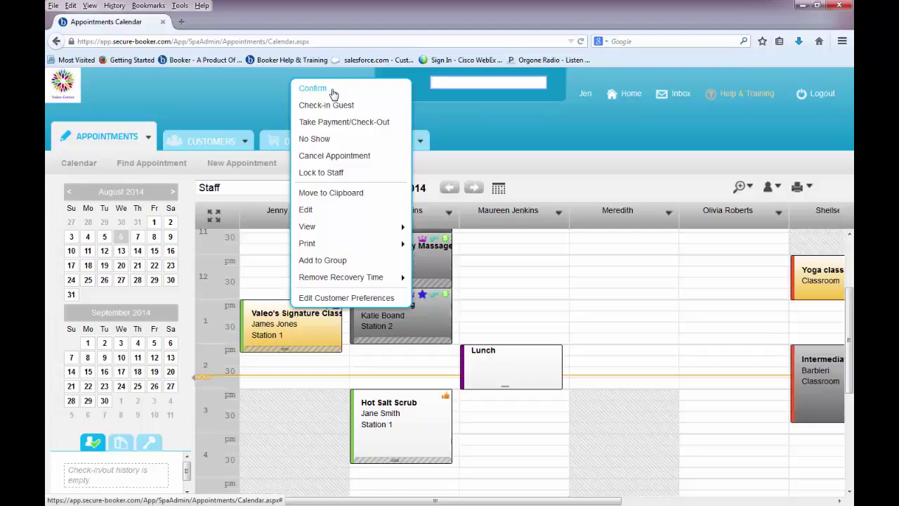
left_click(333, 93)
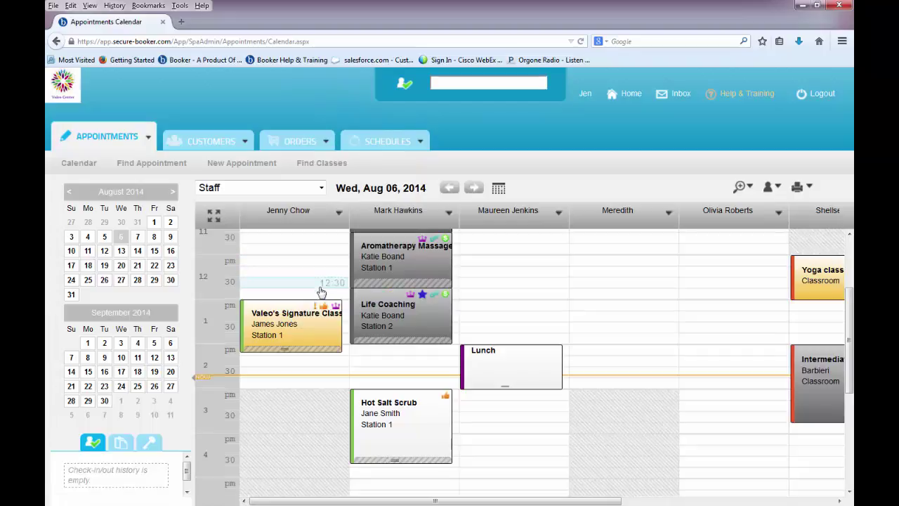
mouse_move(306, 333)
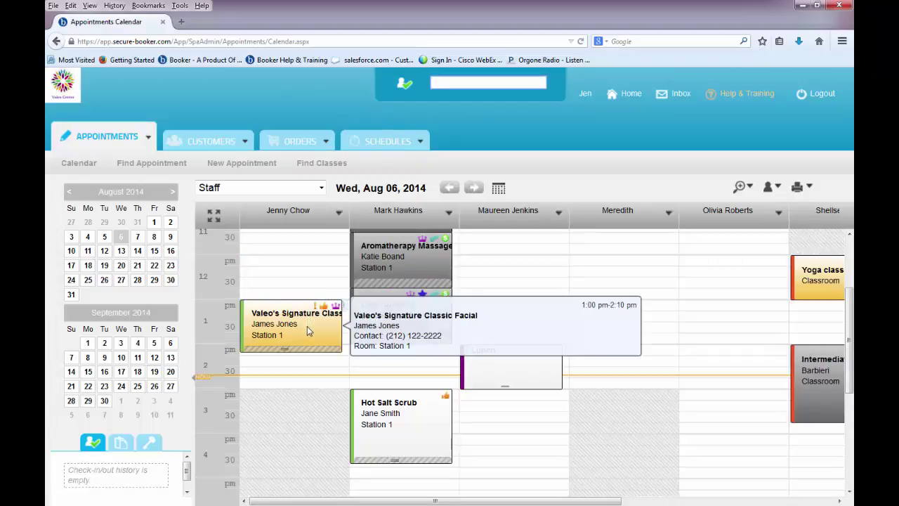
right_click(307, 328)
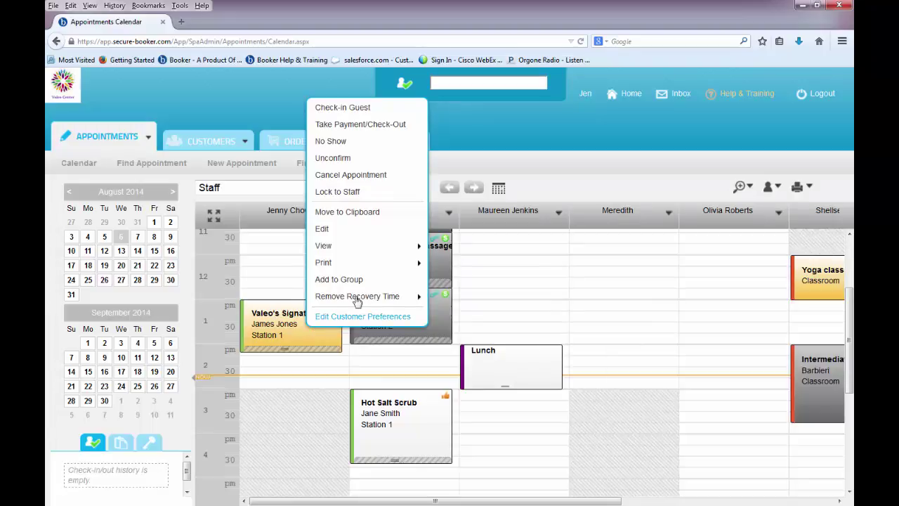
left_click(381, 114)
right_click(365, 313)
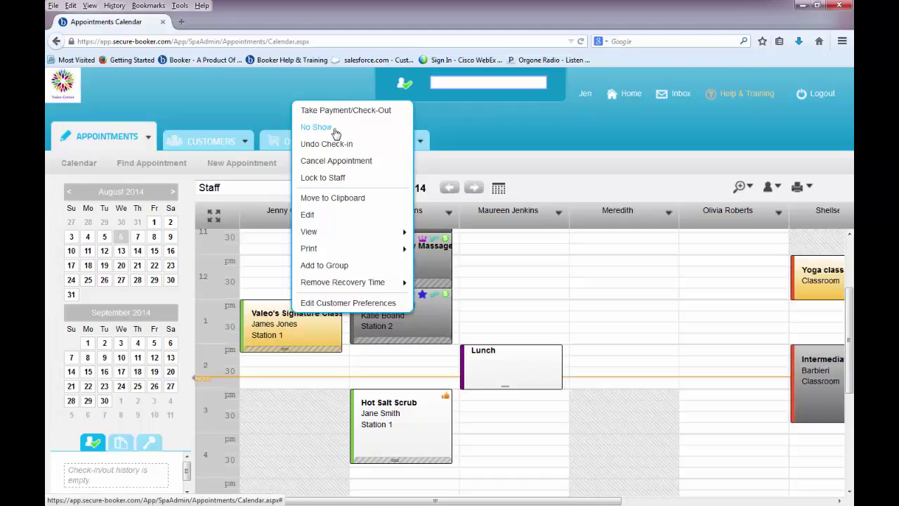
Record a no-charge no-show with reason 'Changed their mind', then revert the no-show.
left_click(336, 133)
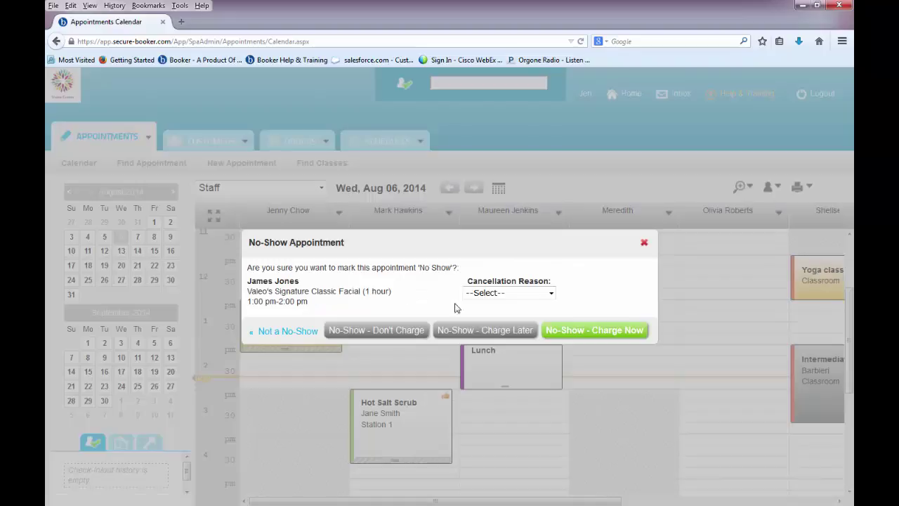
left_click(497, 295)
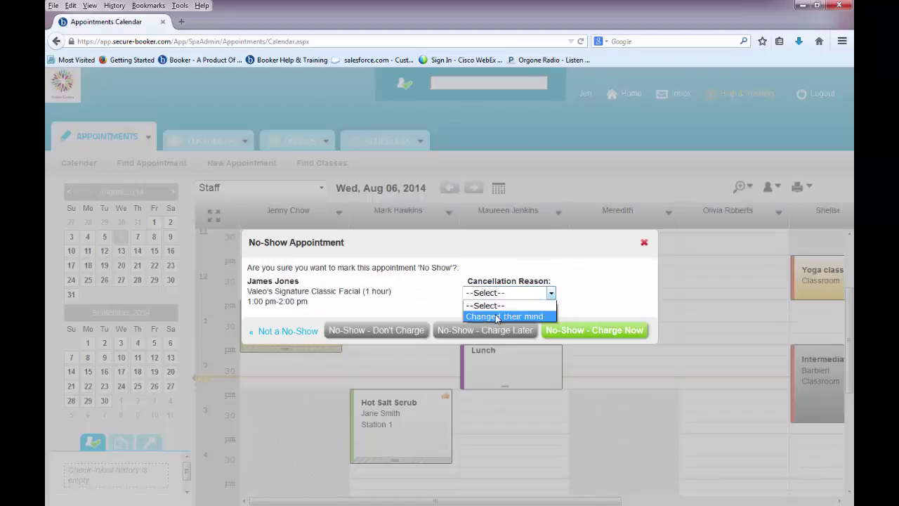
left_click(497, 317)
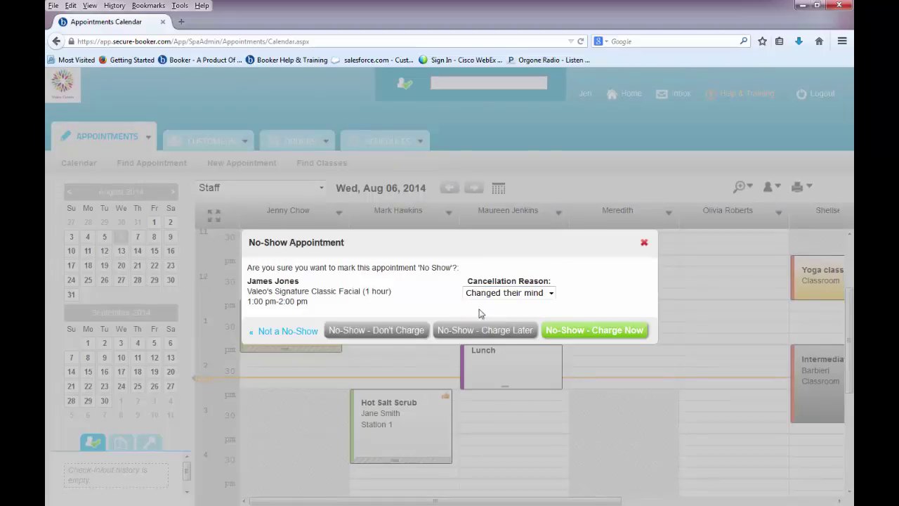
left_click(417, 329)
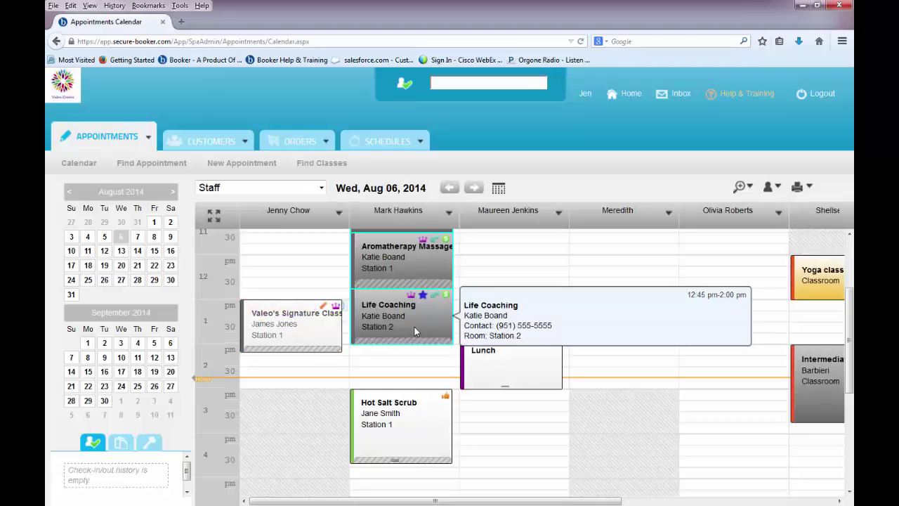
right_click(324, 327)
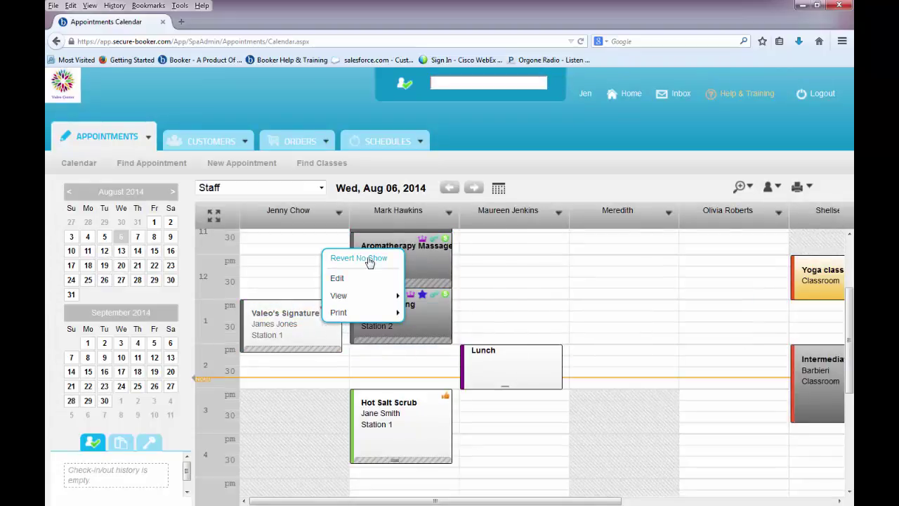
left_click(344, 258)
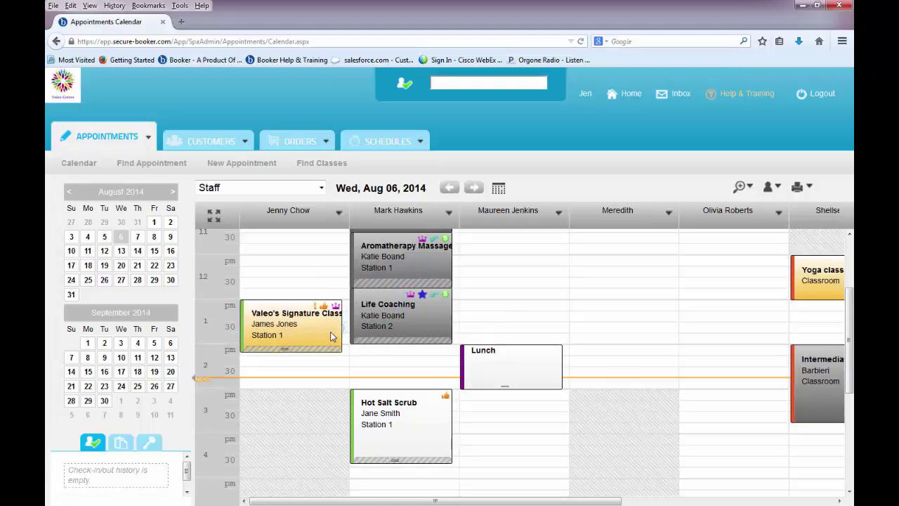
right_click(331, 334)
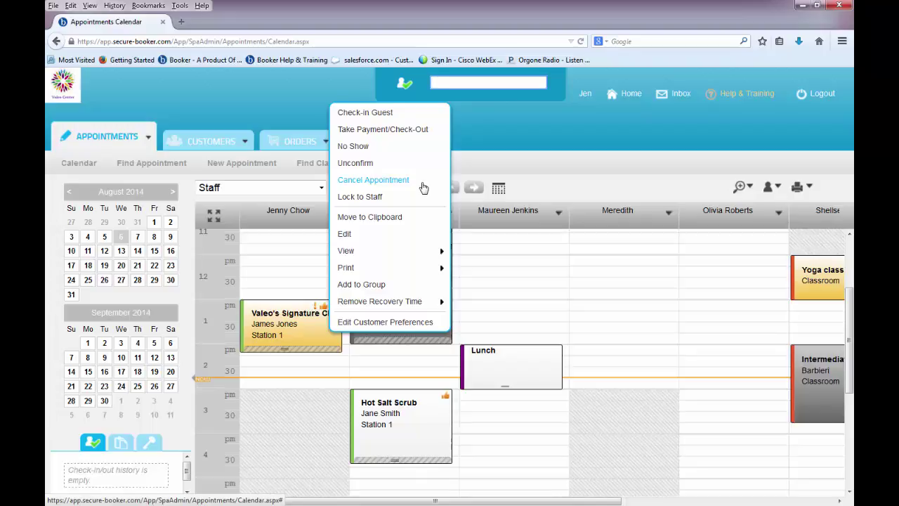
Cancel the Valeo's Signature appointment with reason 'Changed their mind'.
left_click(420, 187)
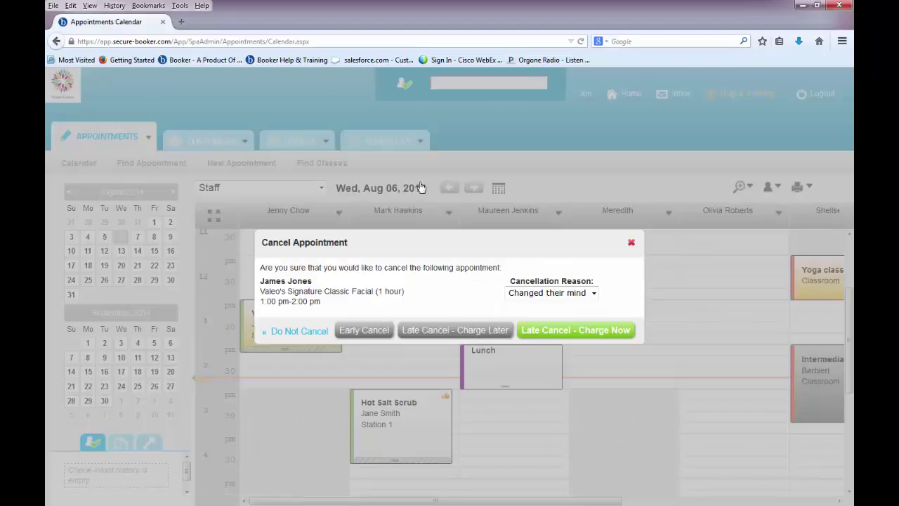
left_click(361, 331)
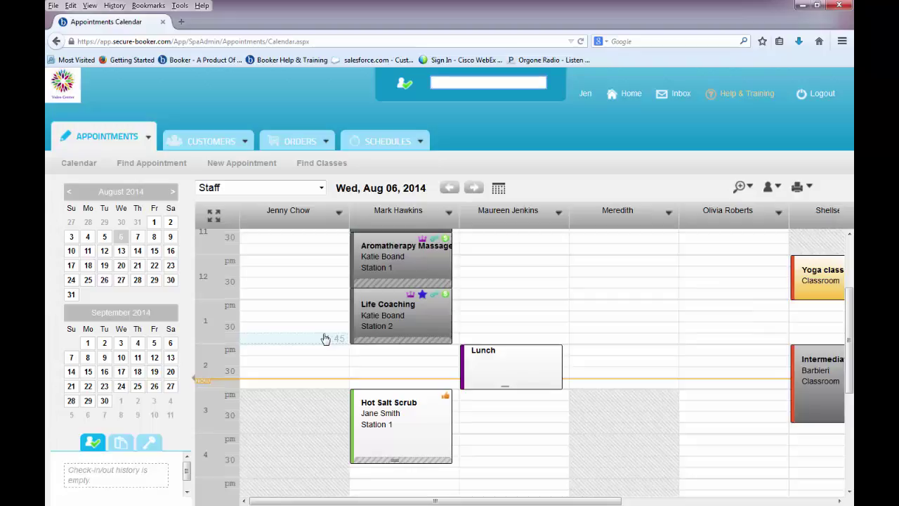
Lock the 3 pm Hot Salt Scrub to its staff, test dragging it to 3:30, then unlock it.
scroll(372, 382, "down", 3)
right_click(421, 294)
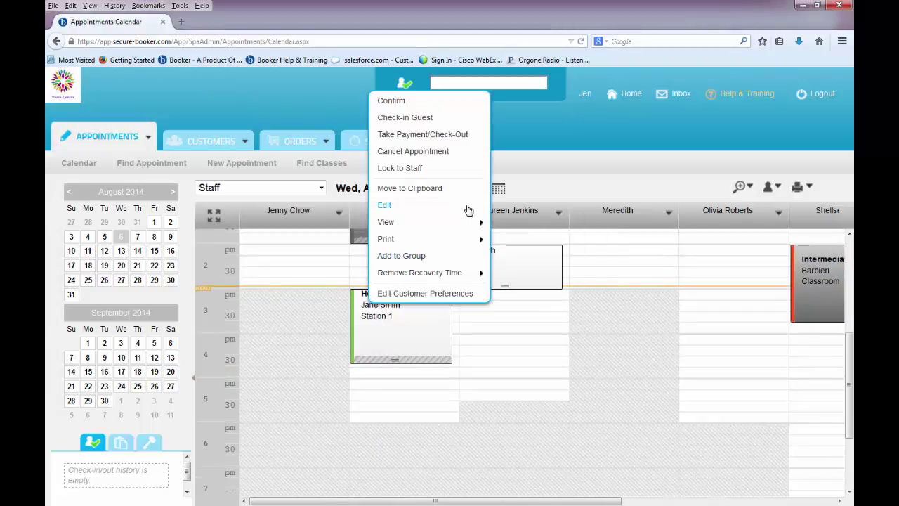
left_click(437, 174)
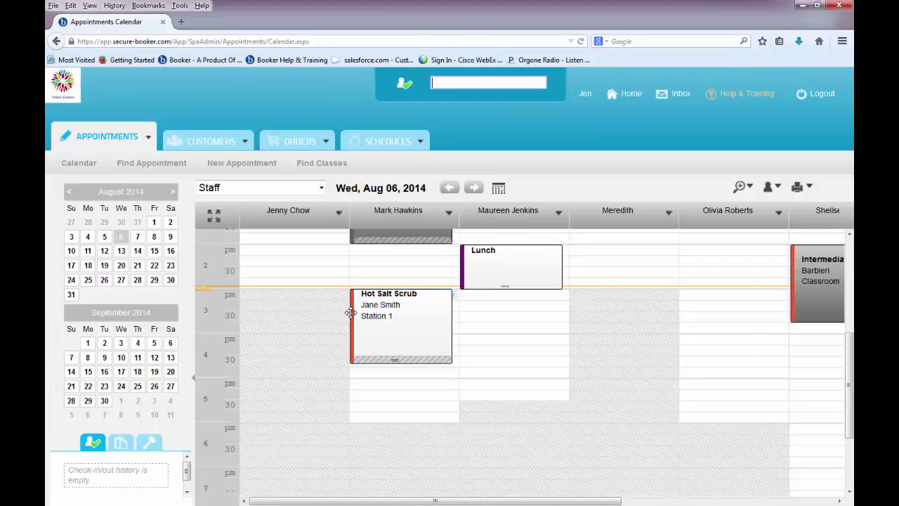
mouse_move(352, 313)
mouse_move(352, 313)
left_mouse_down()
mouse_move(484, 312)
mouse_move(548, 323)
mouse_move(583, 341)
mouse_move(499, 341)
mouse_move(440, 316)
mouse_move(437, 274)
mouse_move(434, 318)
left_mouse_up()
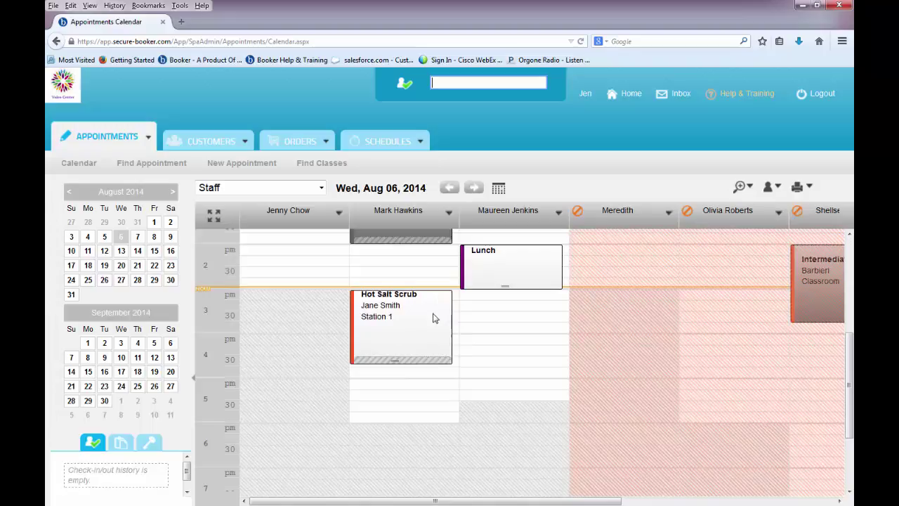
right_click(368, 305)
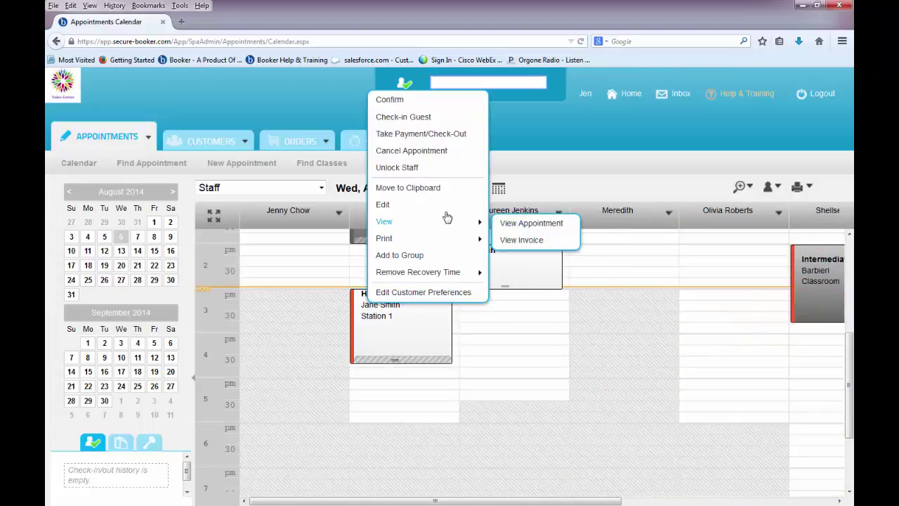
left_click(430, 169)
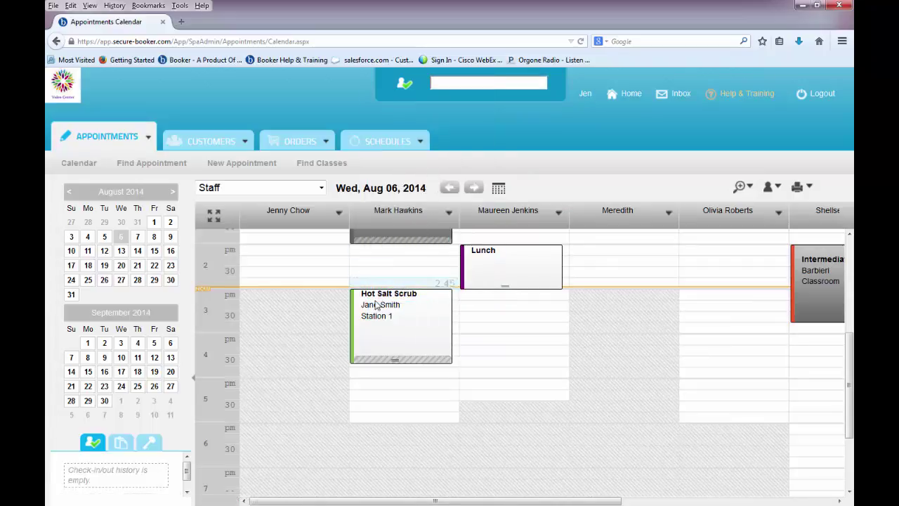
right_click(370, 305)
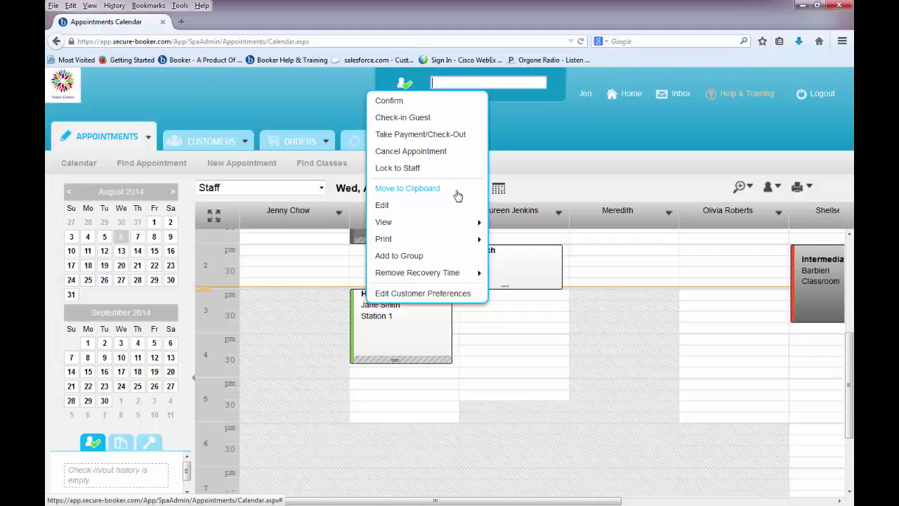
Move the Hot Salt Scrub to the Clipboard and book it at 1:20 pm on Mon, Aug 11 in the first staff column.
left_click(458, 194)
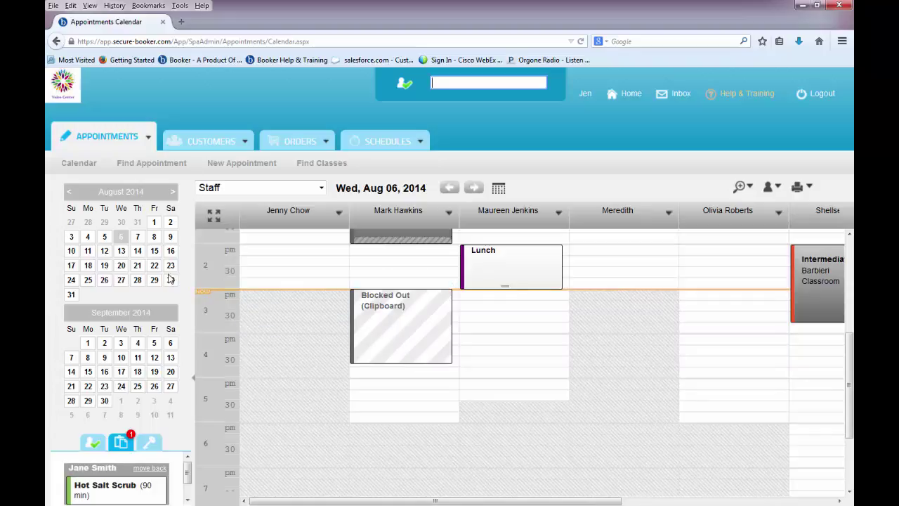
left_click(88, 253)
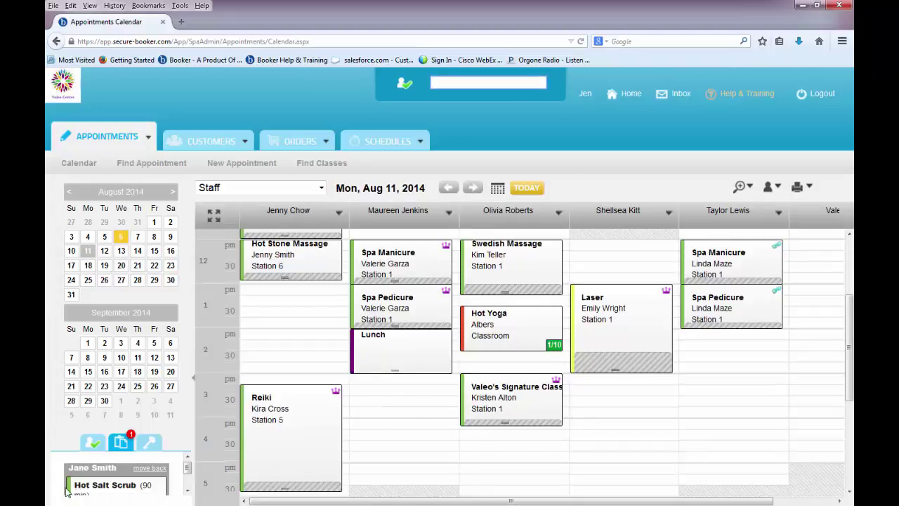
left_click_drag(70, 487, 255, 307)
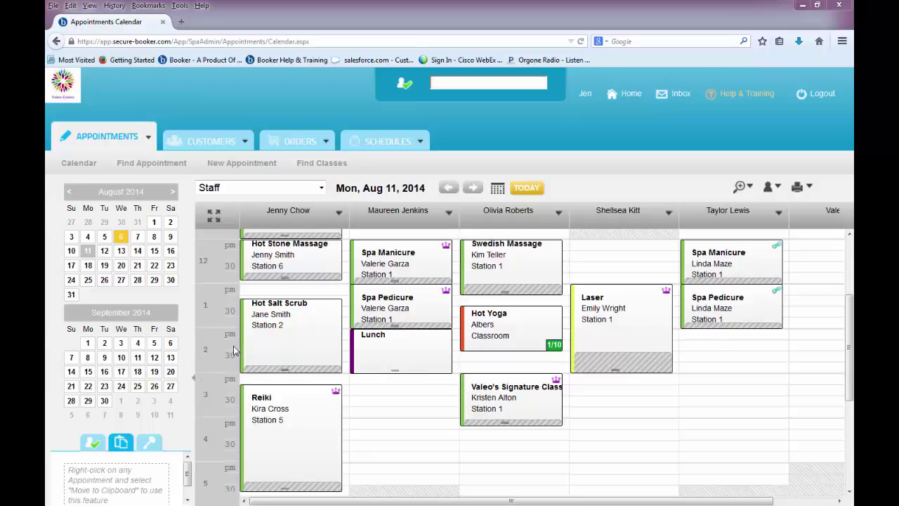
mouse_move(240, 338)
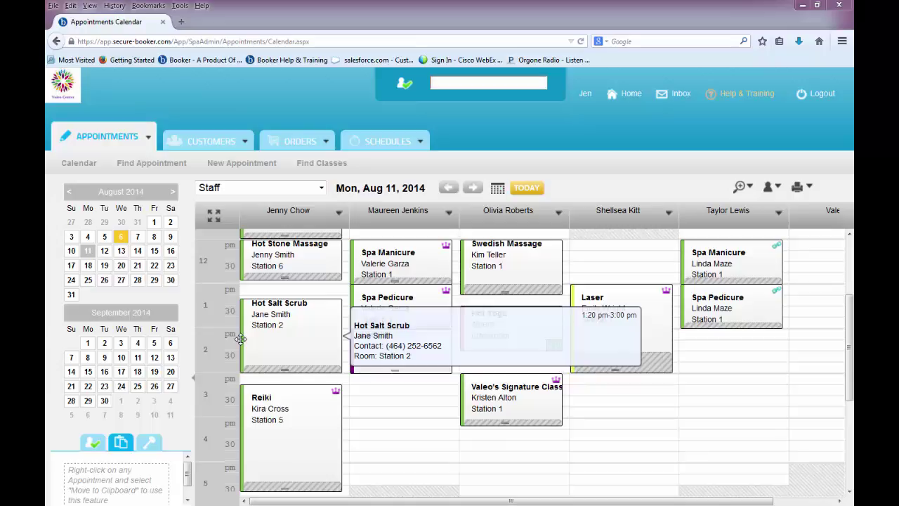
Move the Hot Salt Scrub from 1:20 pm to 3:00 pm under the second staff member and confirm.
mouse_move(240, 338)
left_mouse_down()
mouse_move(317, 356)
mouse_move(357, 432)
mouse_move(686, 399)
mouse_move(645, 396)
mouse_move(581, 429)
mouse_move(539, 416)
mouse_move(364, 421)
left_mouse_up()
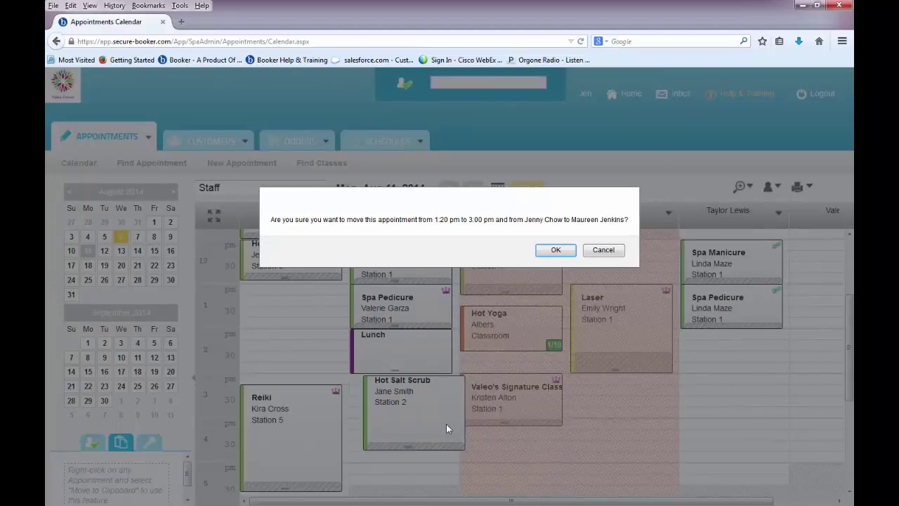
left_click(550, 253)
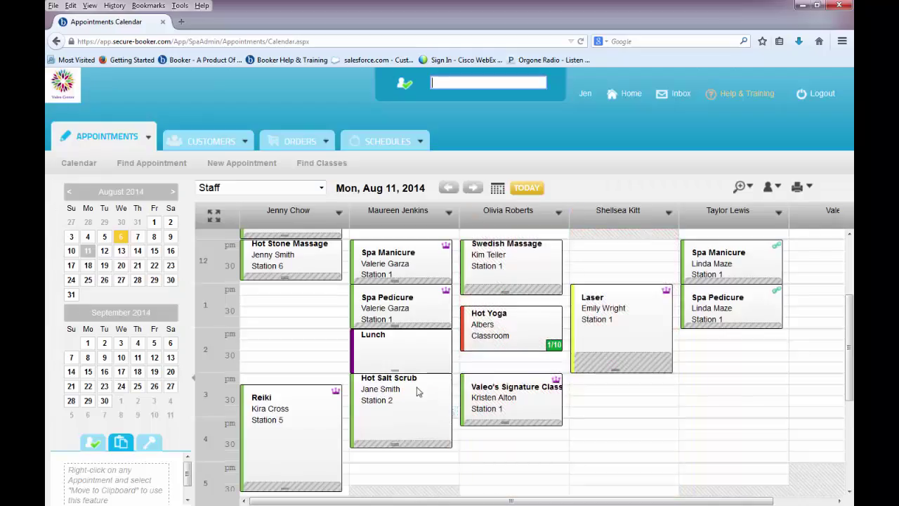
right_click(384, 380)
Browse the View and Print submenus in the Hot Salt Scrub's context menu.
mouse_move(415, 344)
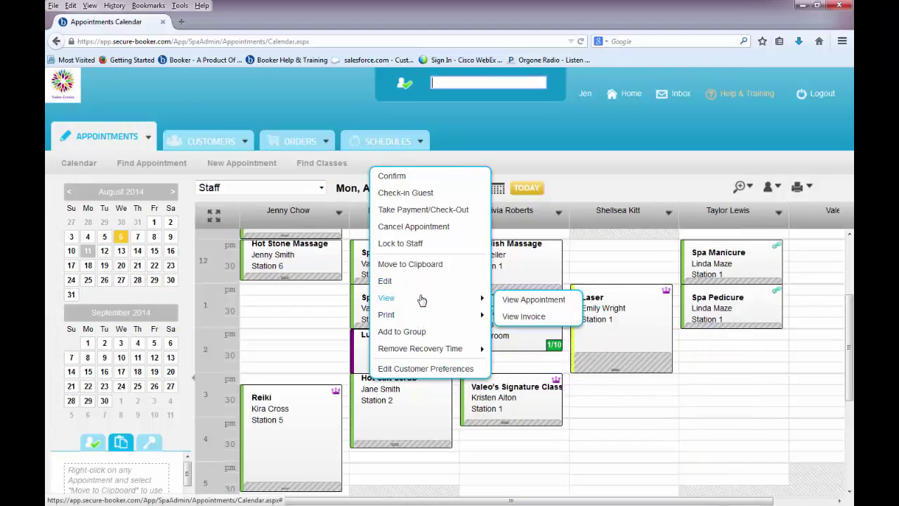
mouse_move(416, 322)
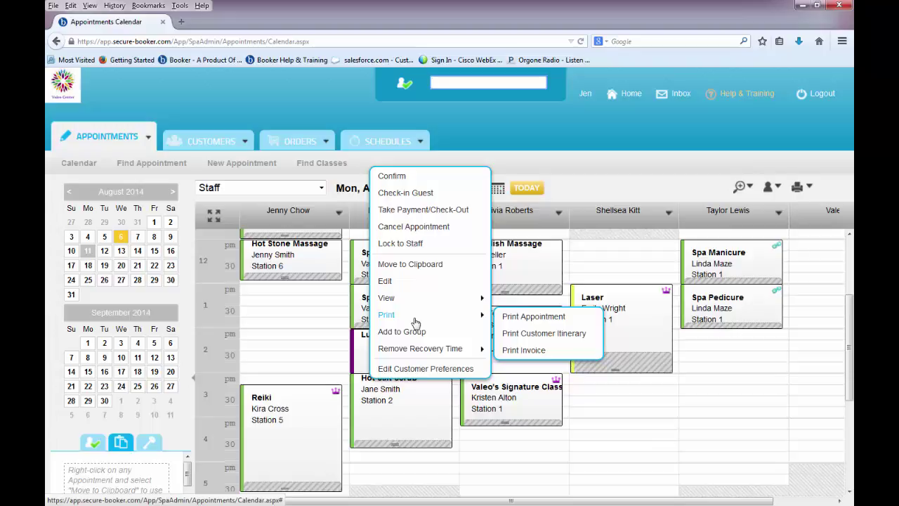
right_click(477, 351)
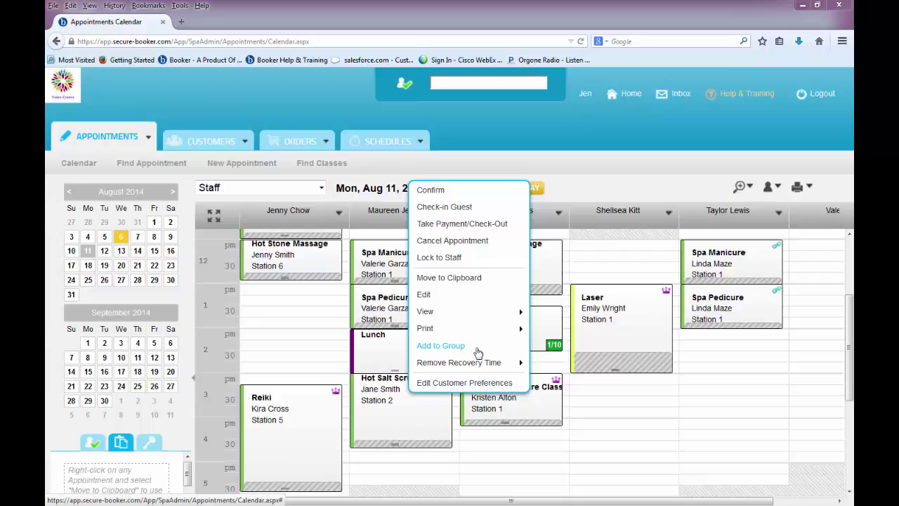
Create a group named after the customer's surname with the Hot Salt Scrub, and add the Hot Stone Massage to it.
left_click(477, 352)
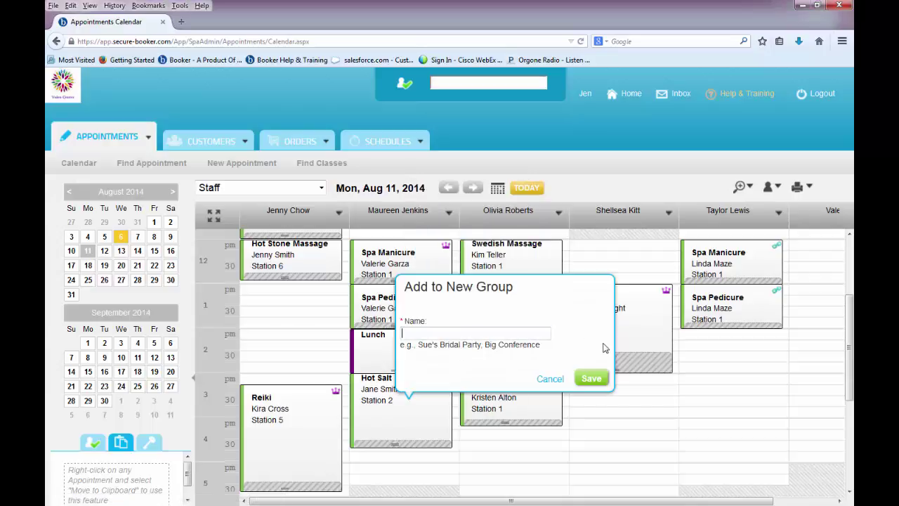
type("Smith")
left_click(592, 378)
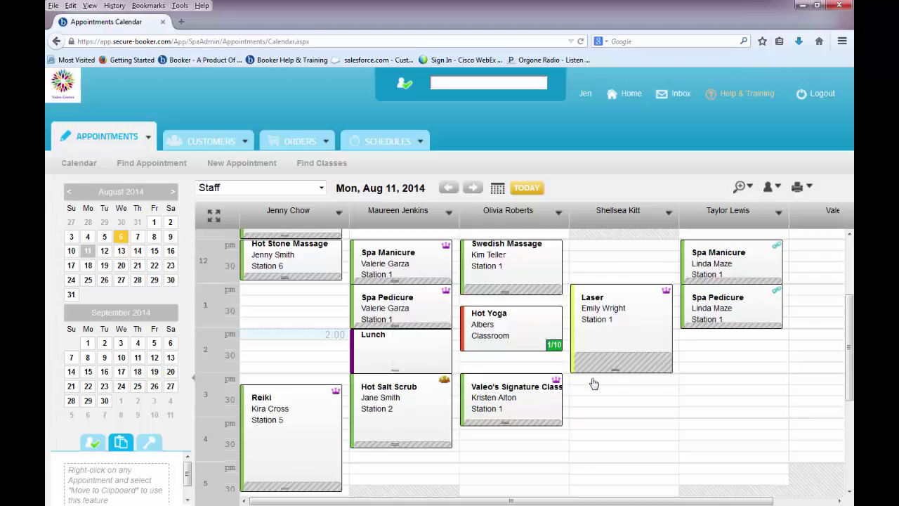
right_click(315, 261)
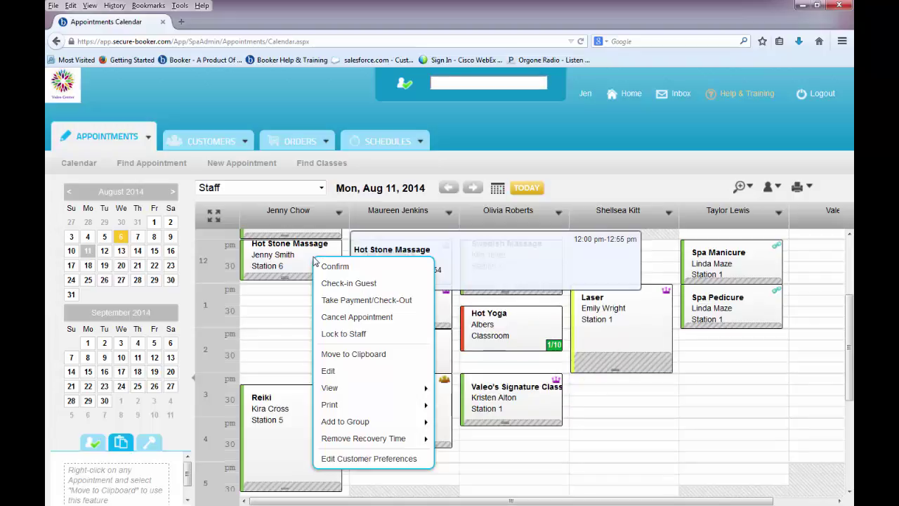
mouse_move(392, 429)
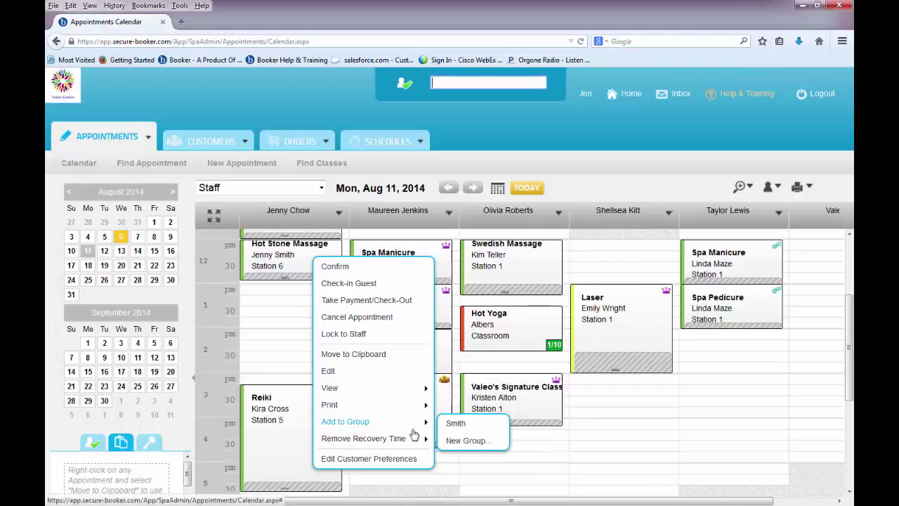
left_click(455, 430)
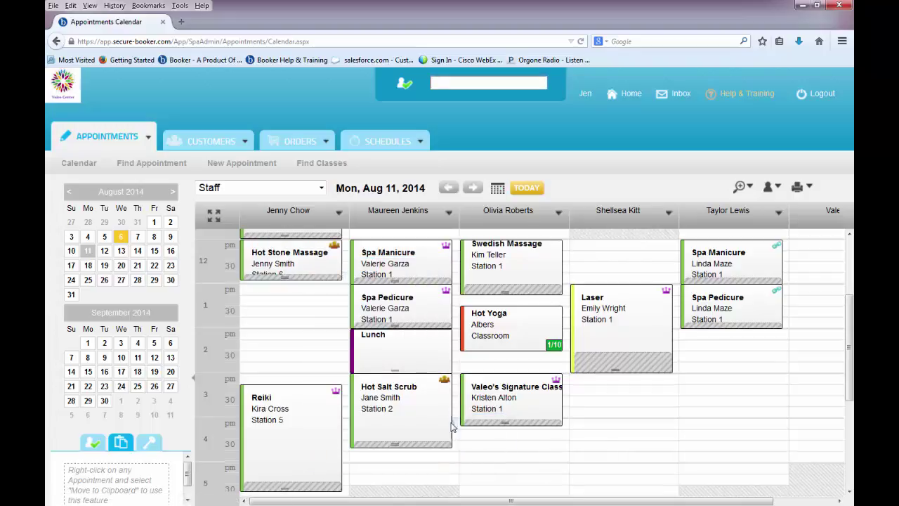
mouse_move(433, 406)
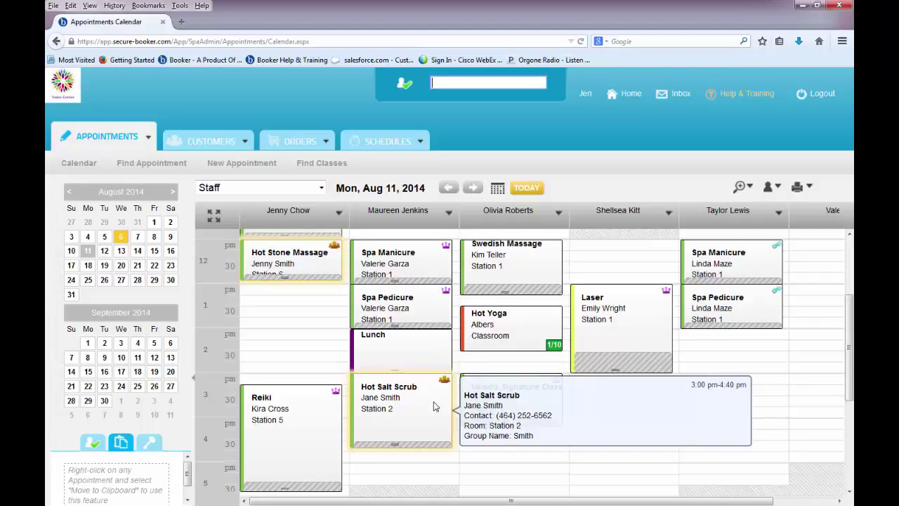
right_click(433, 406)
mouse_move(391, 255)
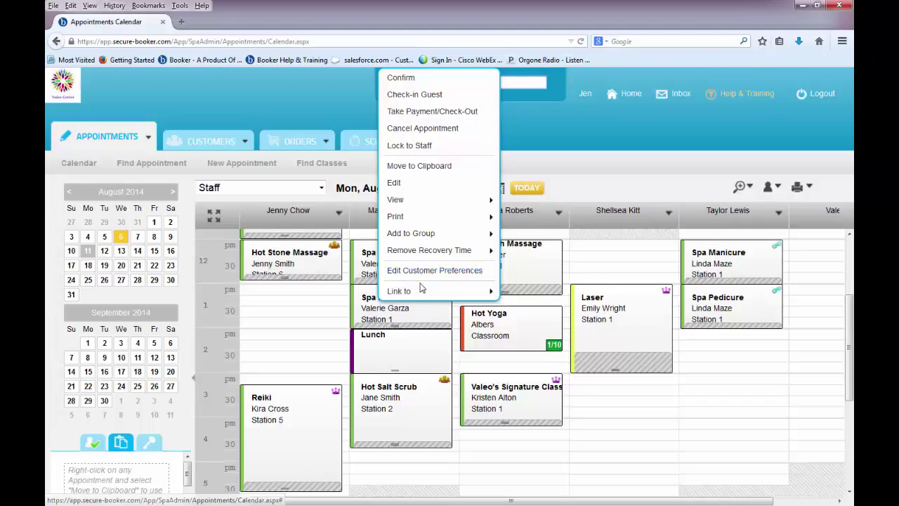
Link the 12:00 Spa Manicure to the 1:00 pm Spa Pedicure, then check its Unlink option.
mouse_move(420, 295)
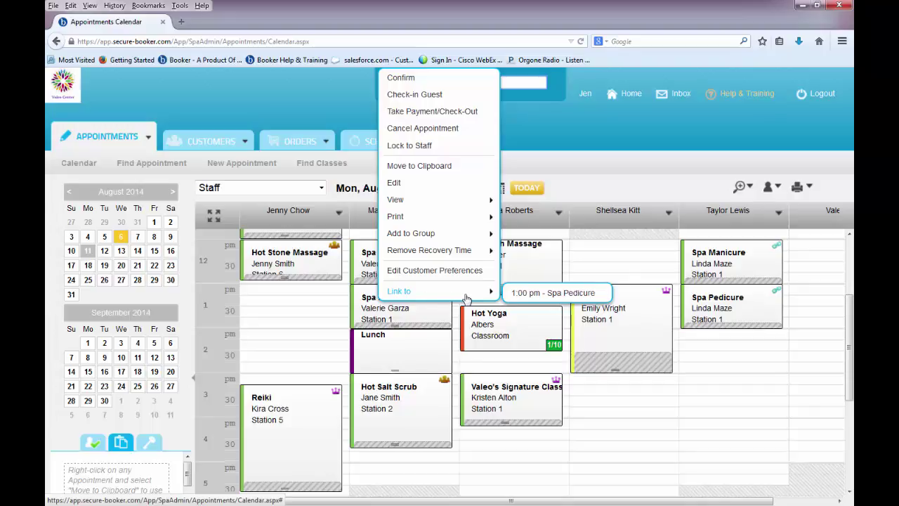
left_click(523, 295)
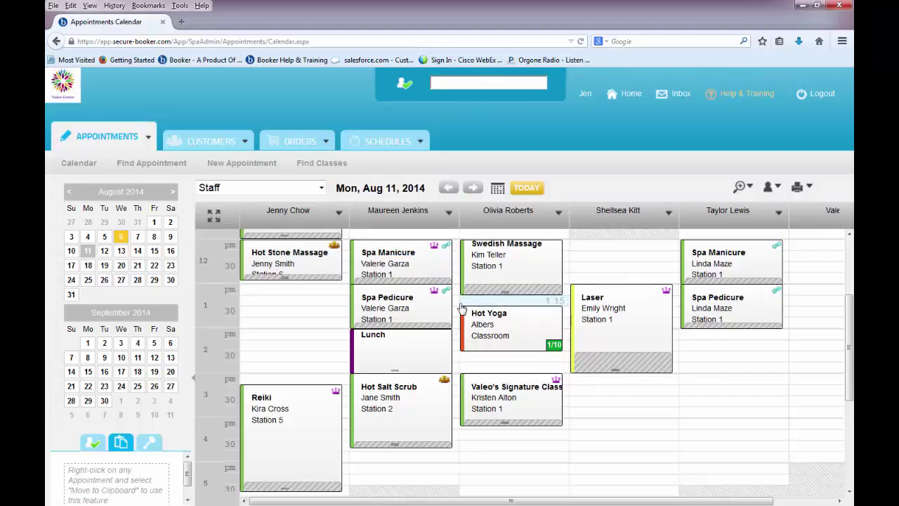
right_click(406, 264)
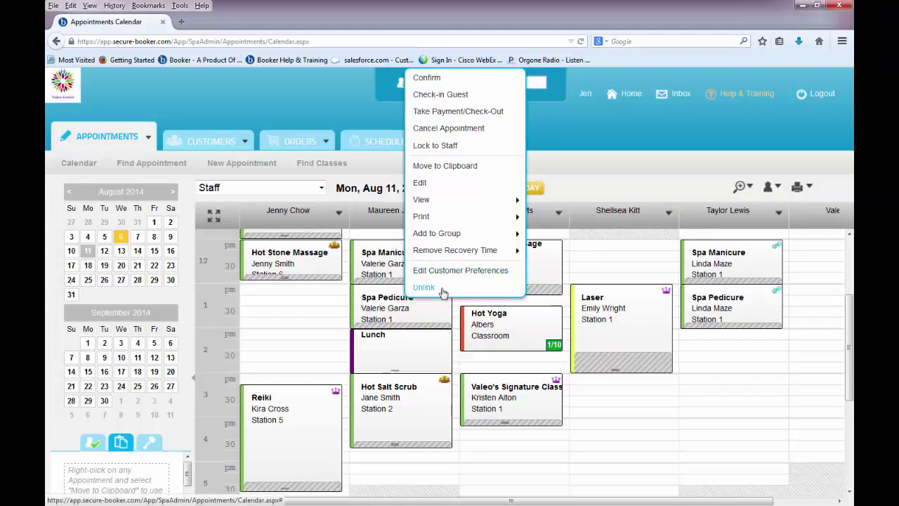
left_click(425, 288)
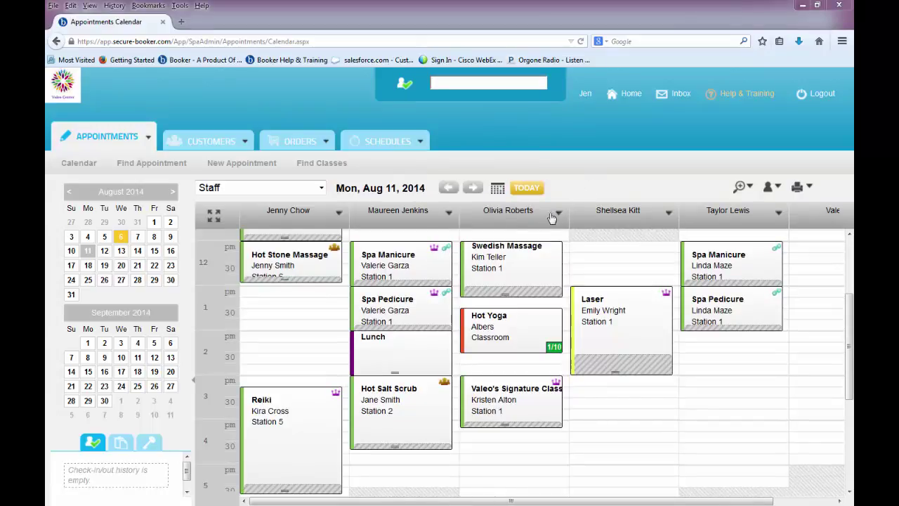
Show the appointment icon legend under the mini-calendar and scroll through it.
left_click(149, 442)
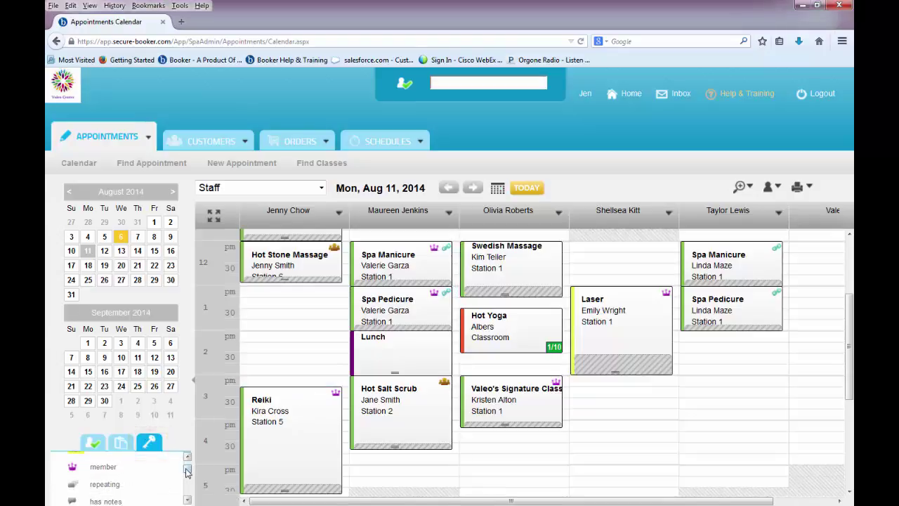
scroll(189, 475, "down", 1)
scroll(188, 475, "down", 3)
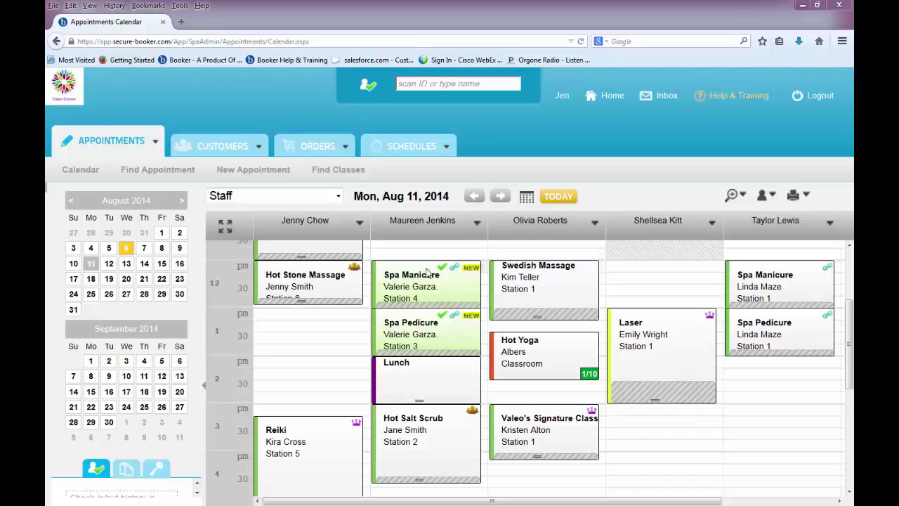
Check out the Spa Manicure and apply the LOCALS123 Locals Discount, making the total $57.00.
right_click(407, 280)
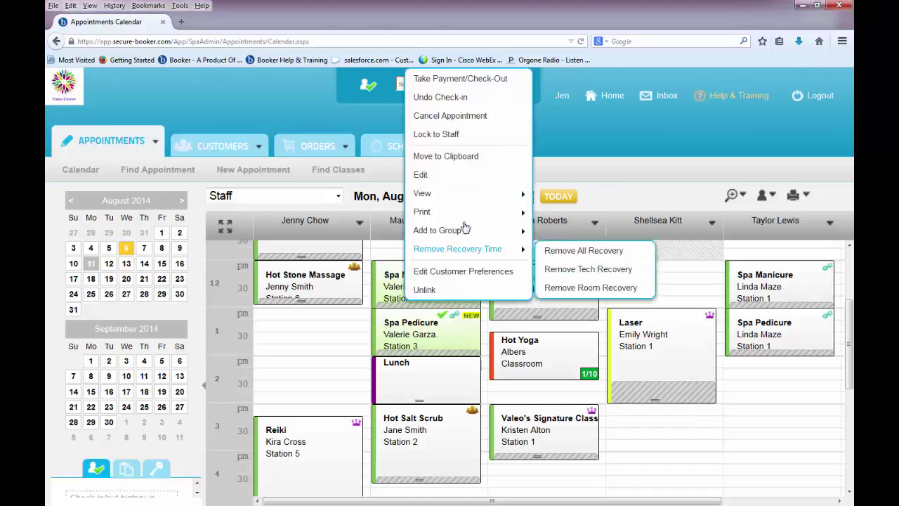
left_click(512, 83)
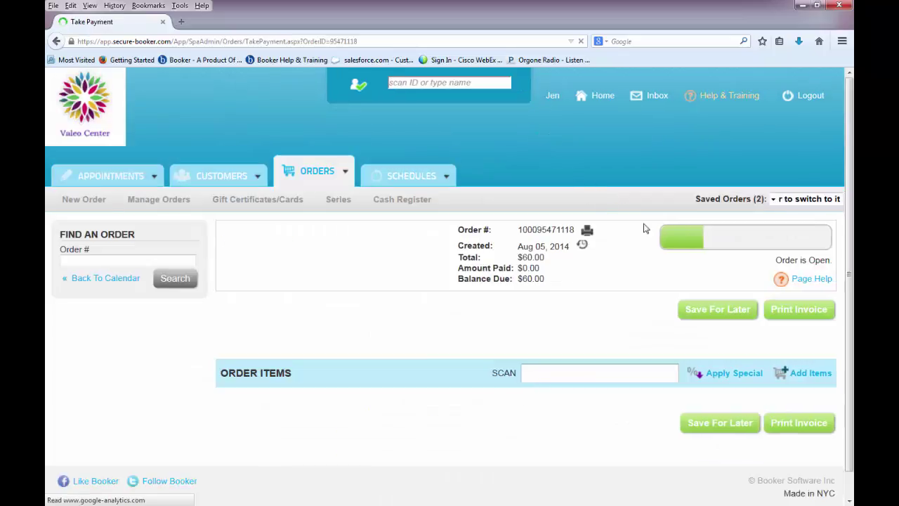
scroll(842, 253, "down", 2)
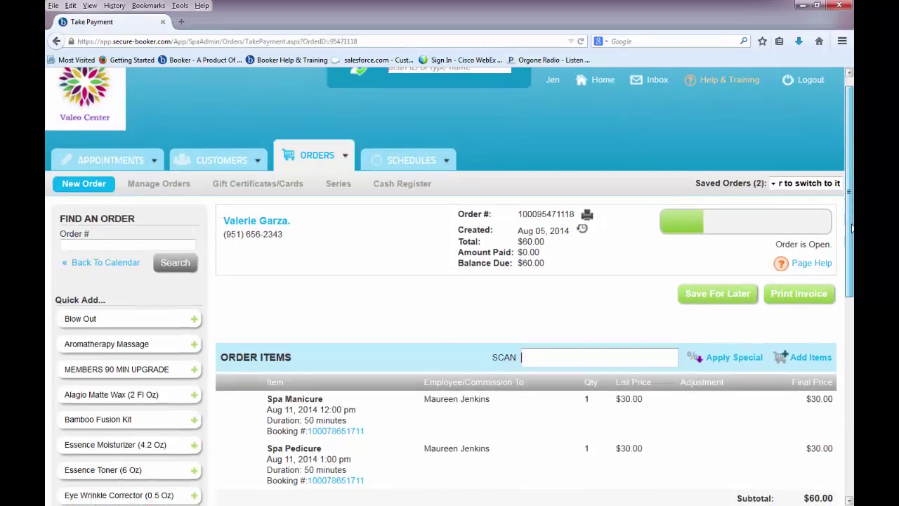
scroll(450, 286, "down", 2)
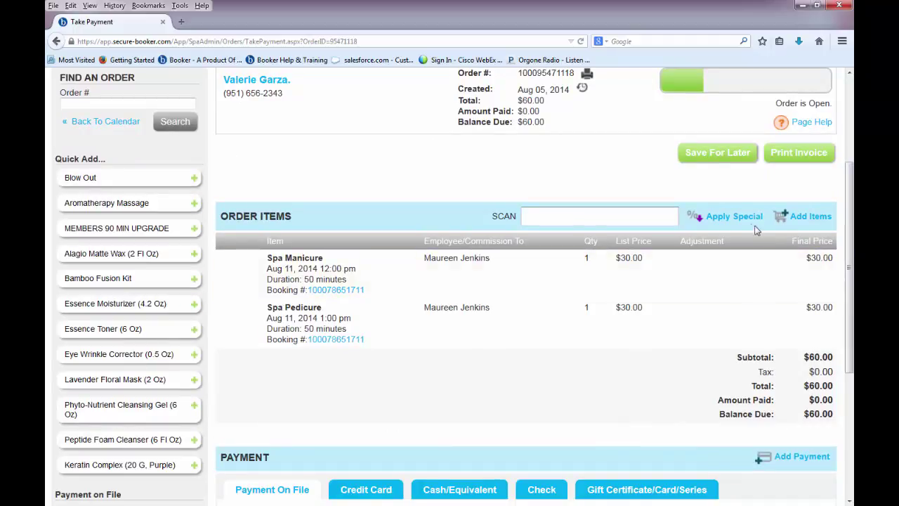
left_click(733, 224)
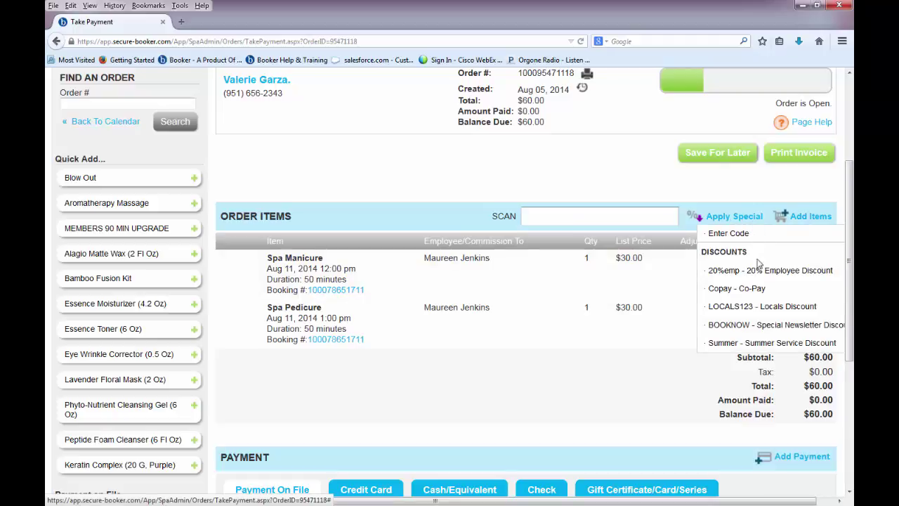
left_click(762, 307)
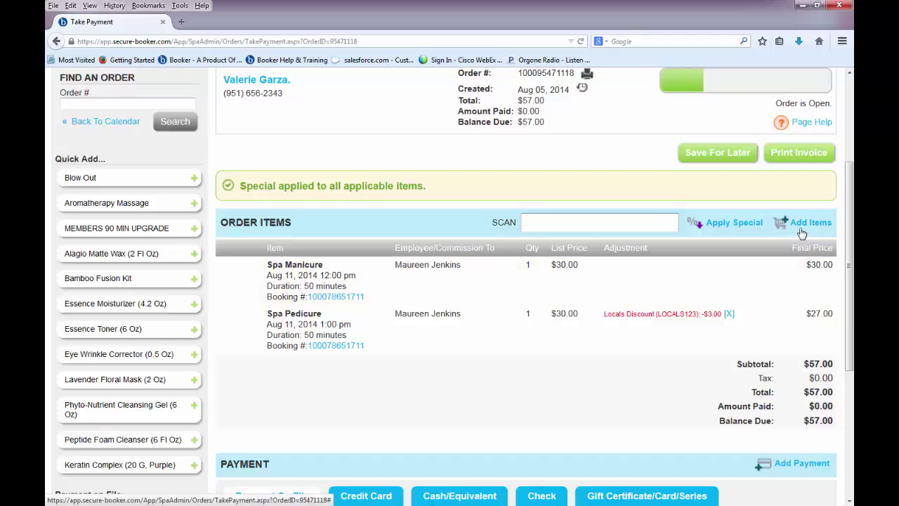
left_click(801, 224)
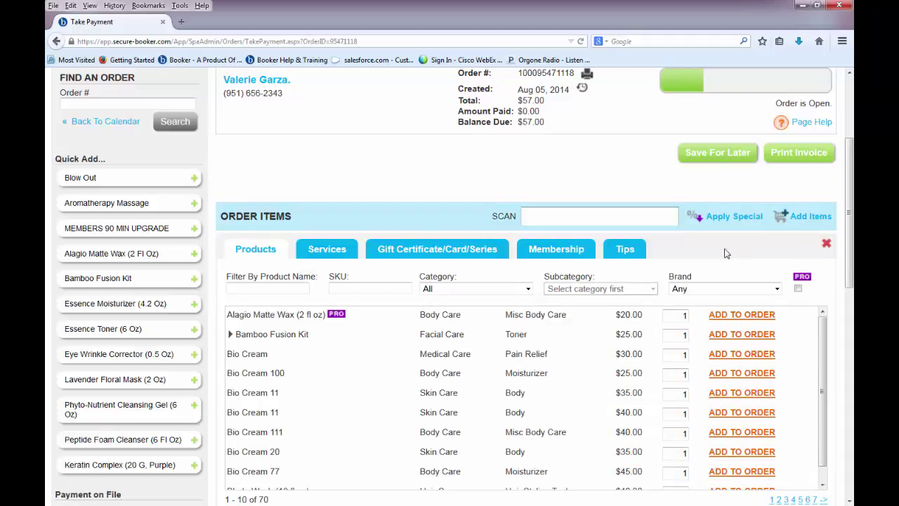
Add a $10.00 Employee Tip for the servicing staff member, then open the Spa Manicure line for editing.
left_click(633, 256)
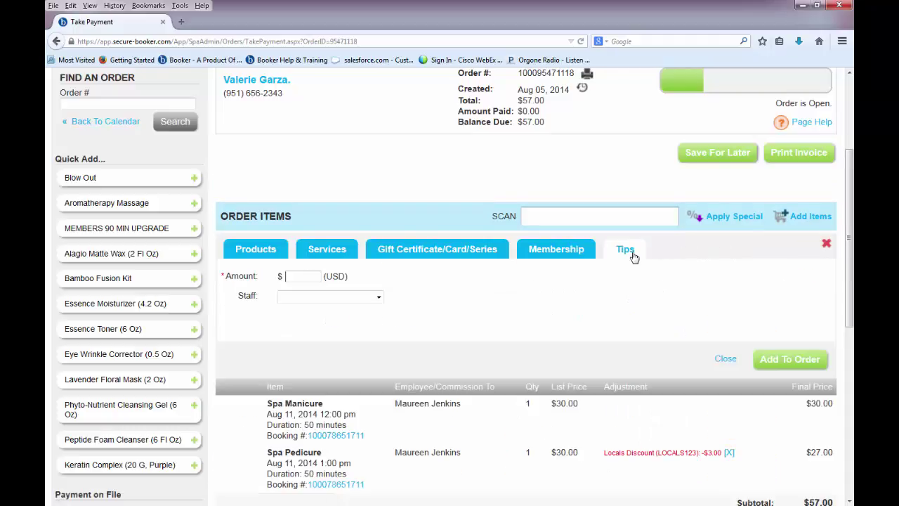
left_click(316, 279)
type("10")
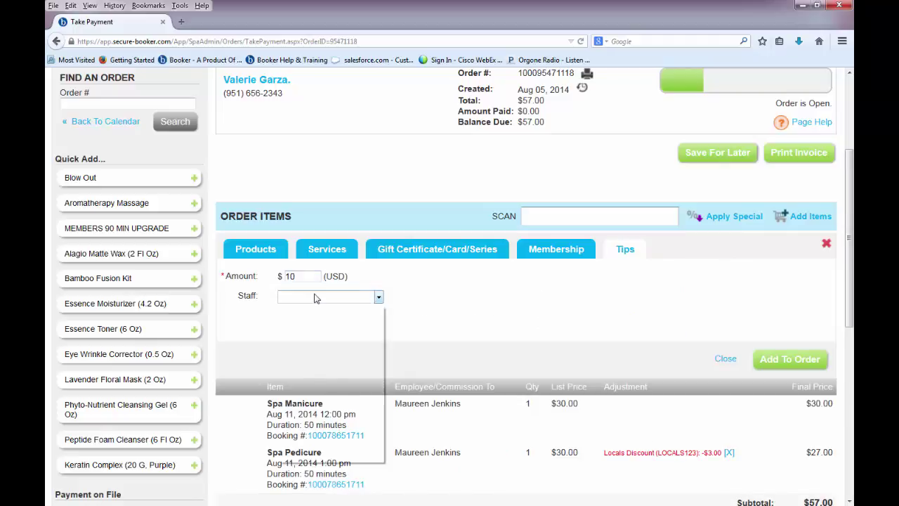
left_click(378, 297)
left_click(327, 404)
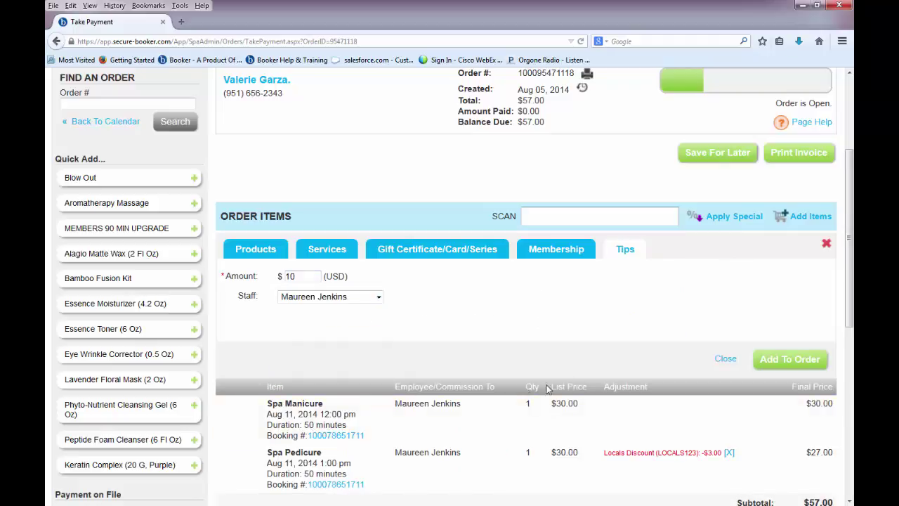
left_click(758, 365)
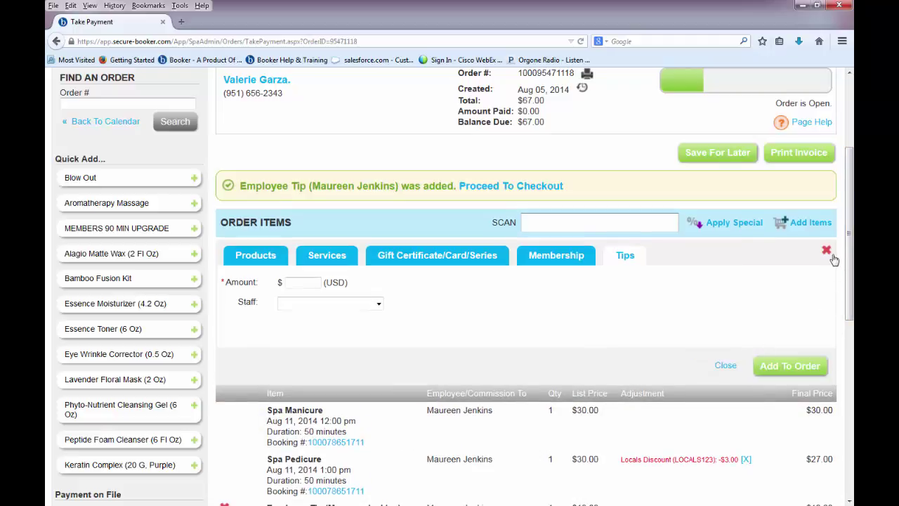
left_click(828, 251)
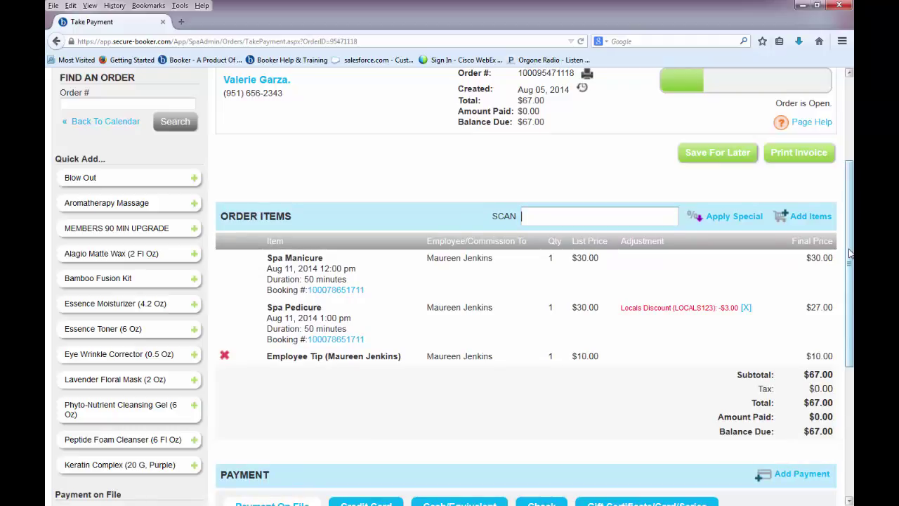
left_click(757, 282)
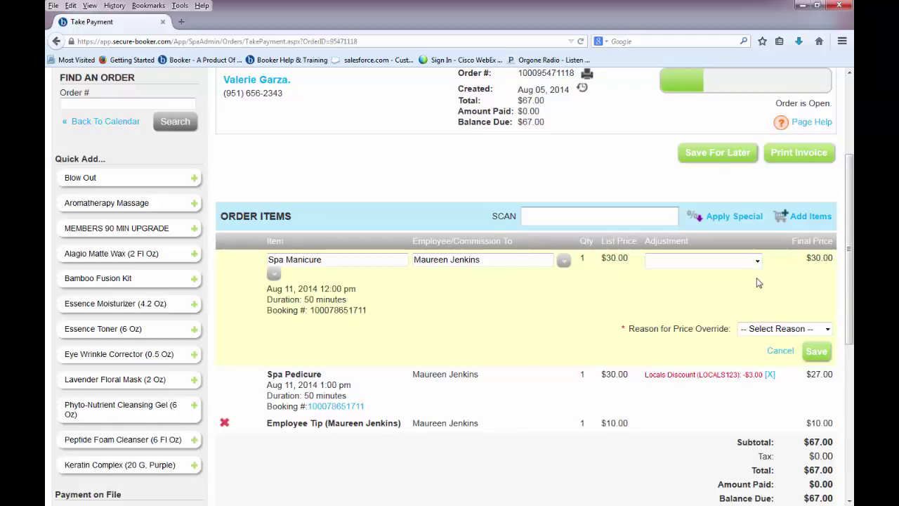
Save the Spa Manicure line unchanged and delete the $10 Employee Tip, returning the total to $57.00.
left_click(757, 262)
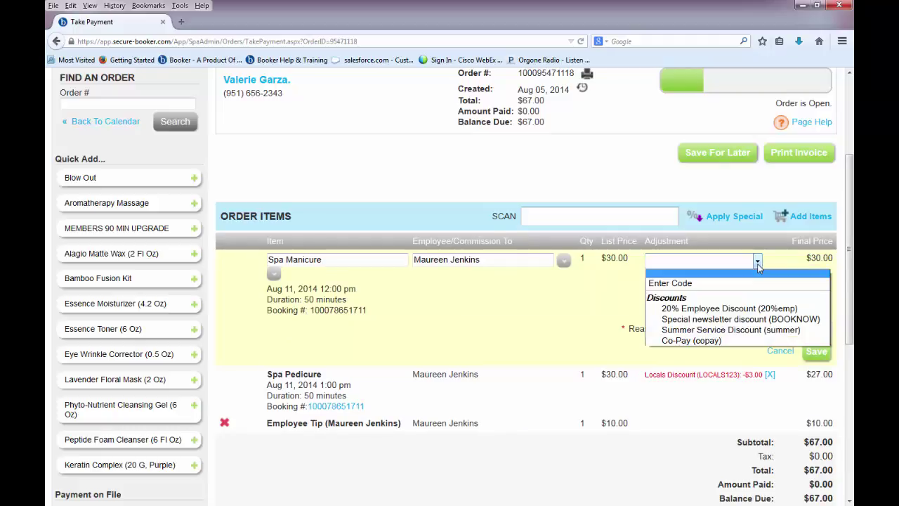
left_click(758, 264)
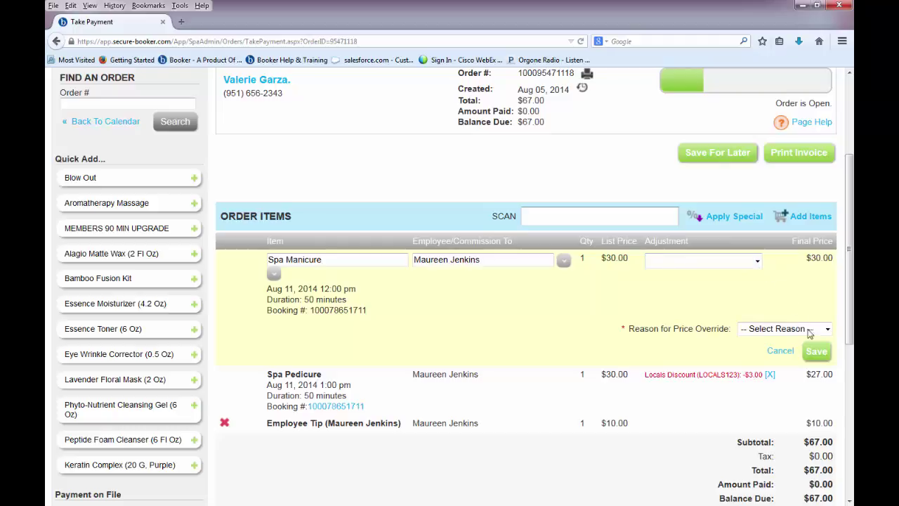
left_click(814, 352)
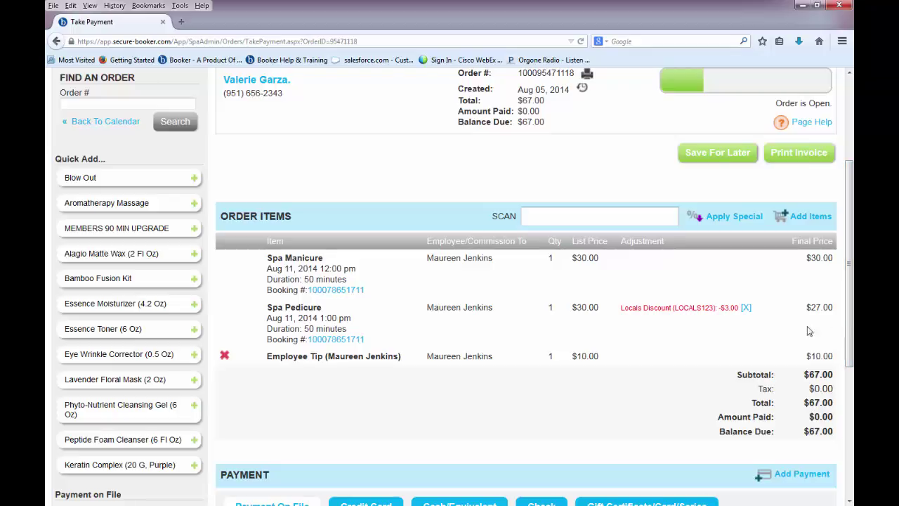
left_click(224, 357)
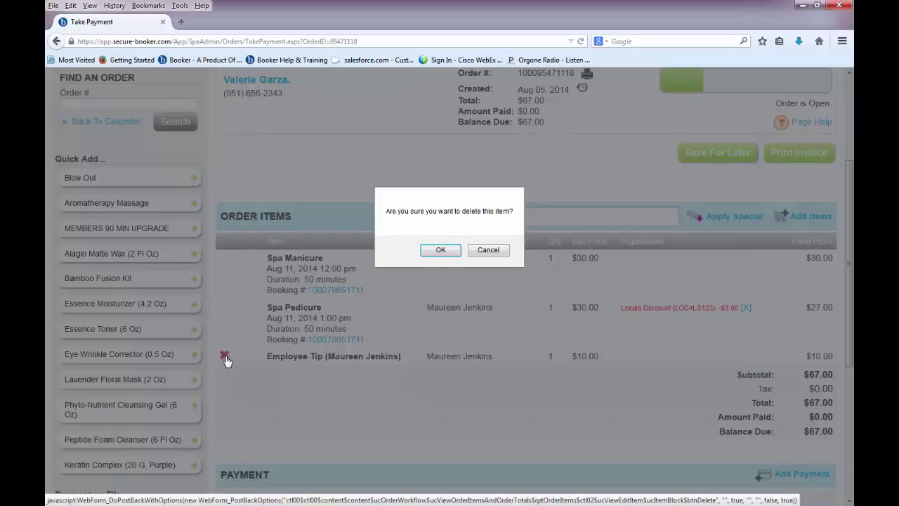
left_click(437, 254)
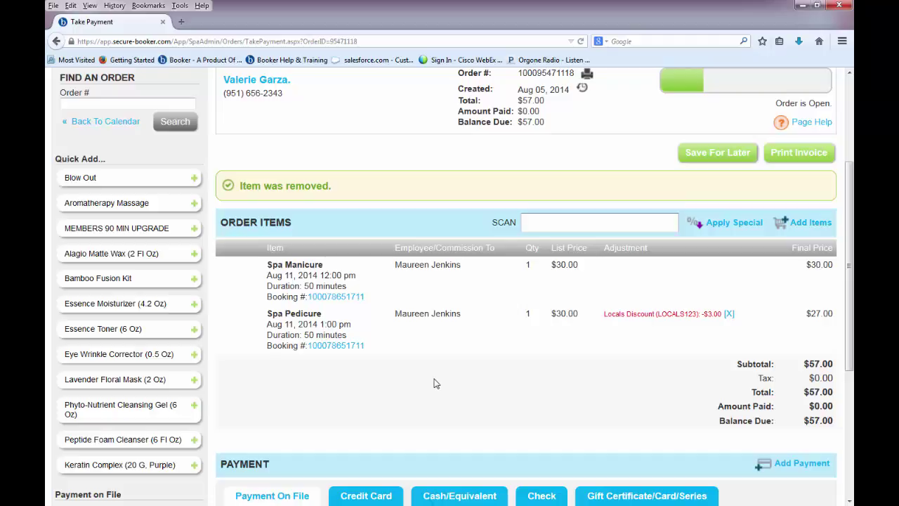
Apply the customer's 5 Manicures series to the Spa Manicure, leaving $27.00 due, and add another payment.
left_click_drag(851, 342, 852, 441)
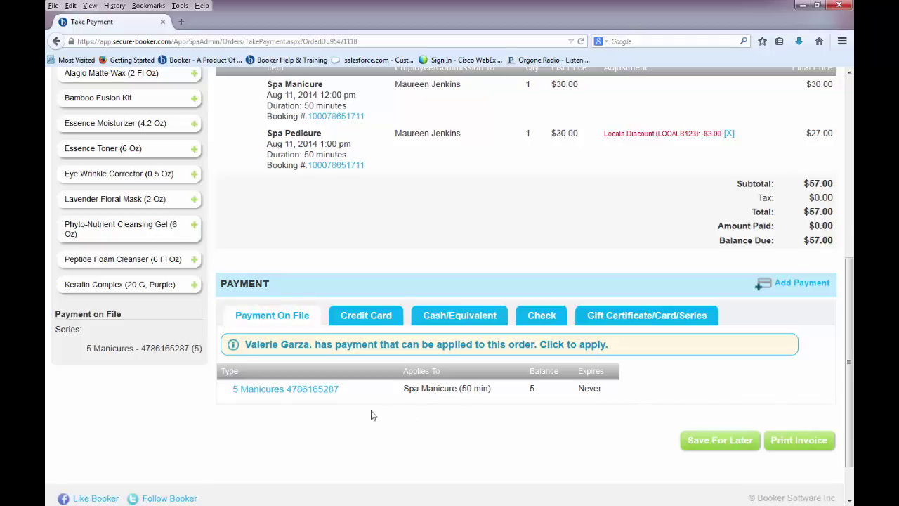
left_click(302, 392)
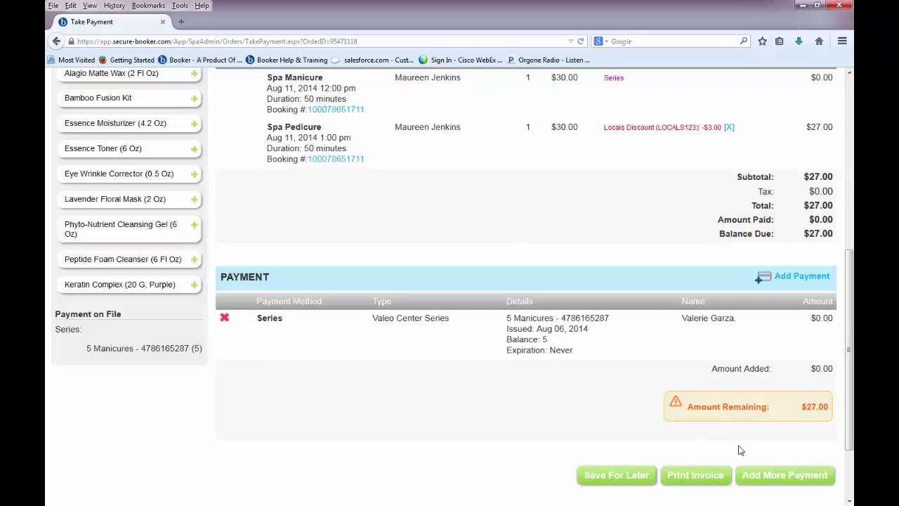
left_click(755, 479)
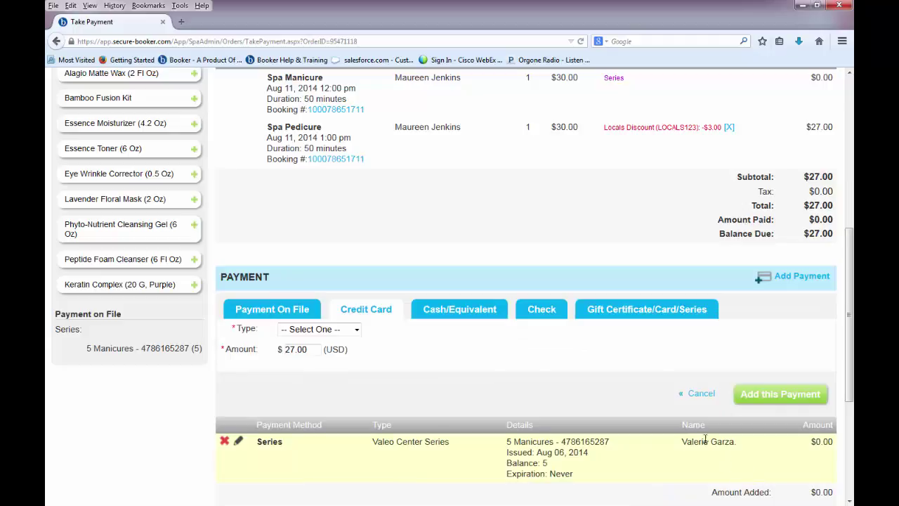
Look up the gift card and apply $20 of its balance to the order.
left_click(659, 316)
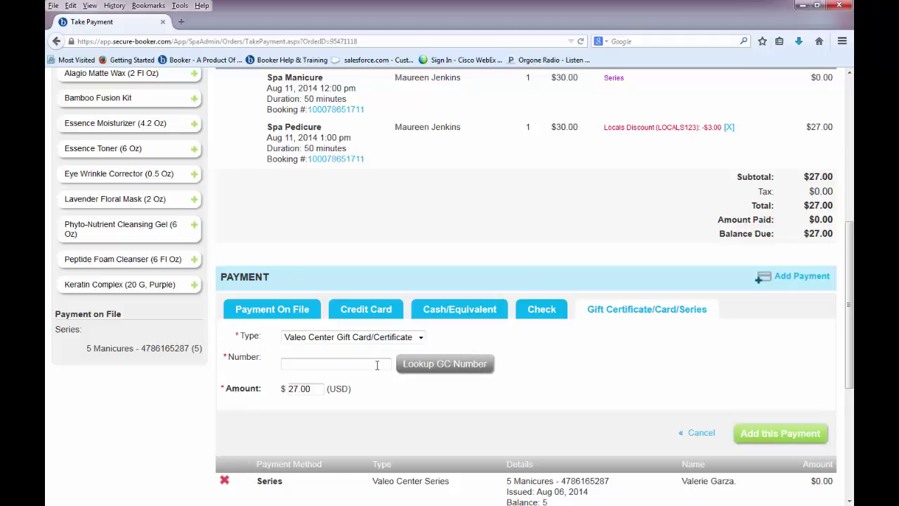
type("038502")
left_click(401, 363)
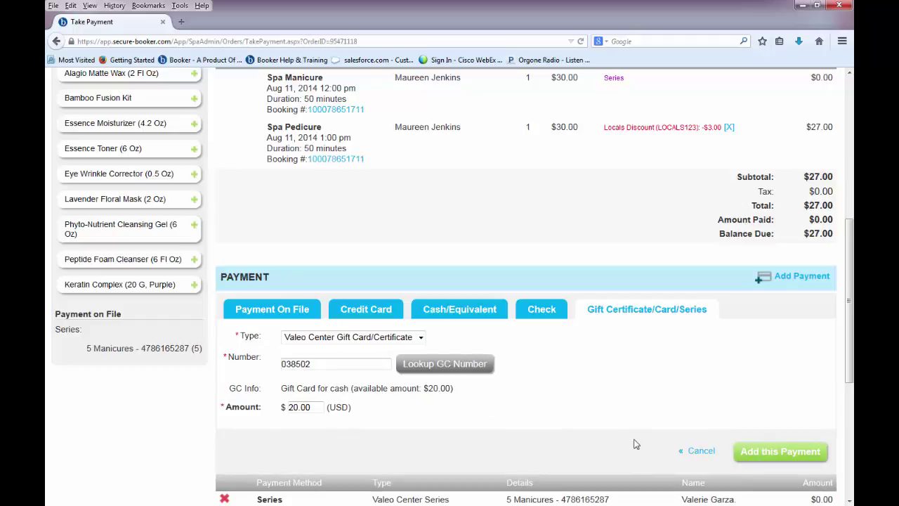
left_click(760, 460)
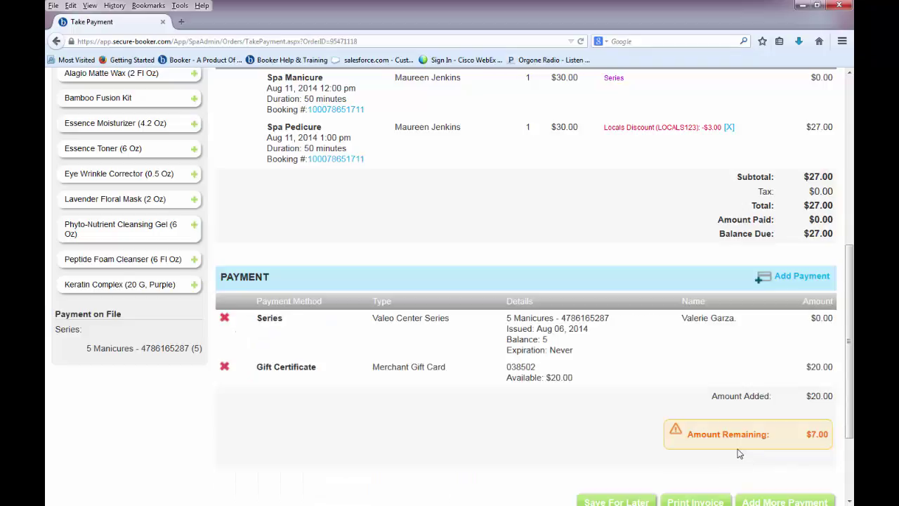
Pay the remaining $7 by American Express and proceed to Final Actions.
left_click(762, 500)
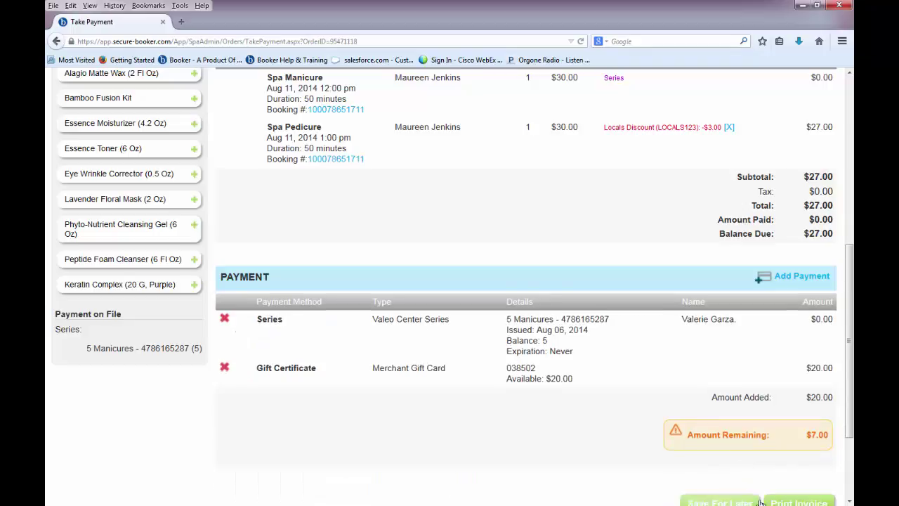
left_click(356, 330)
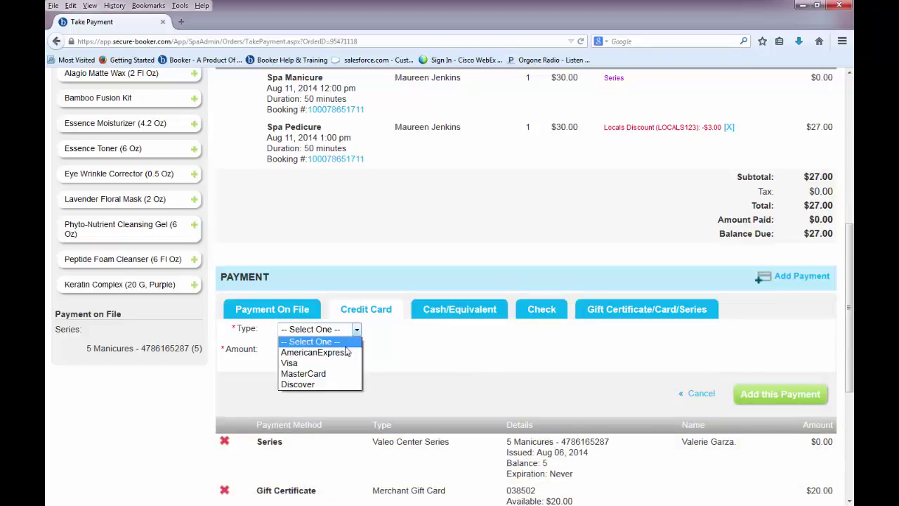
left_click(346, 358)
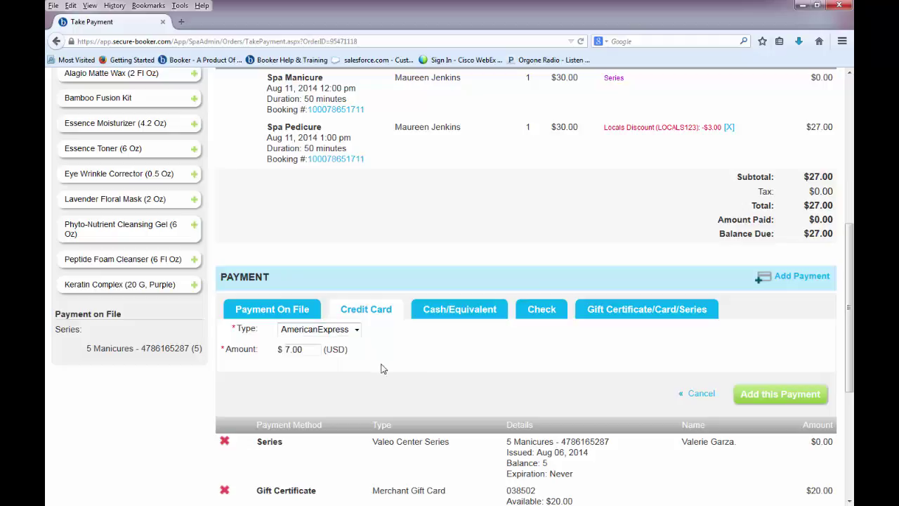
left_click(773, 399)
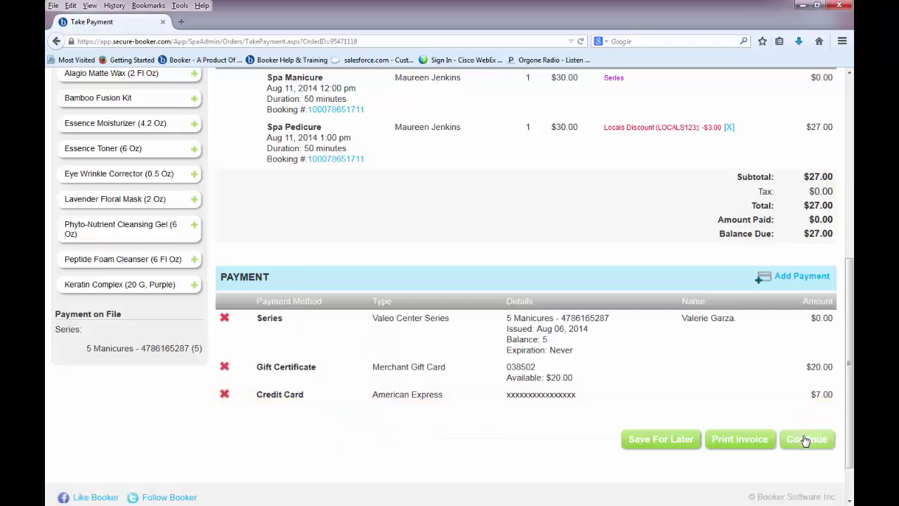
left_click(806, 441)
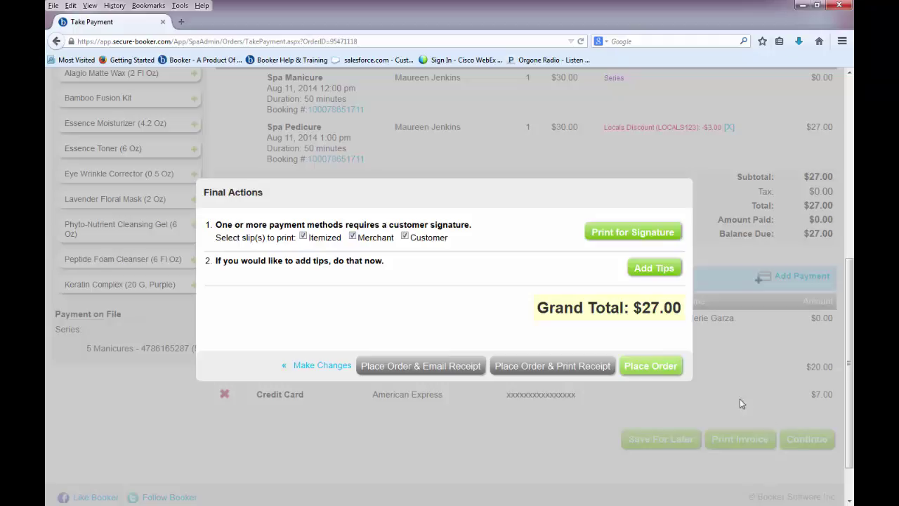
Add a $10 dollar tip paid by credit card and place the $37 order.
left_click(654, 268)
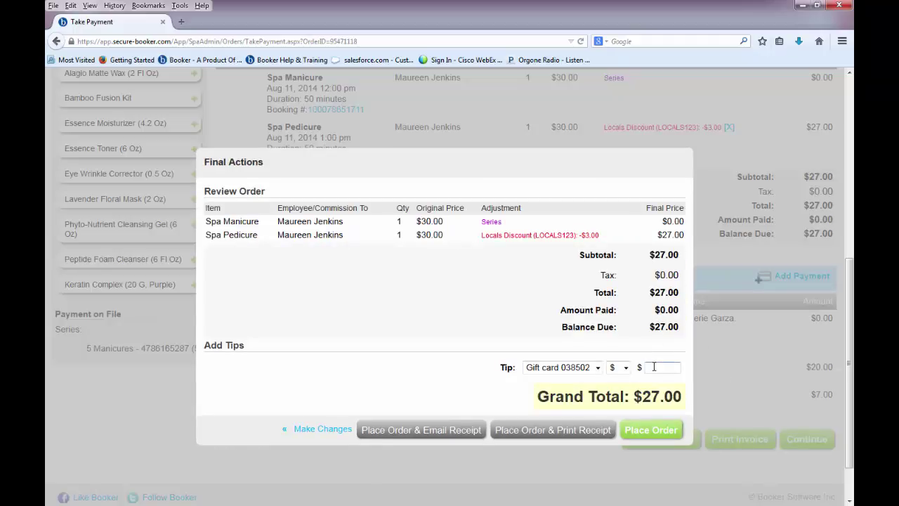
type("10")
left_click(627, 375)
left_click(626, 362)
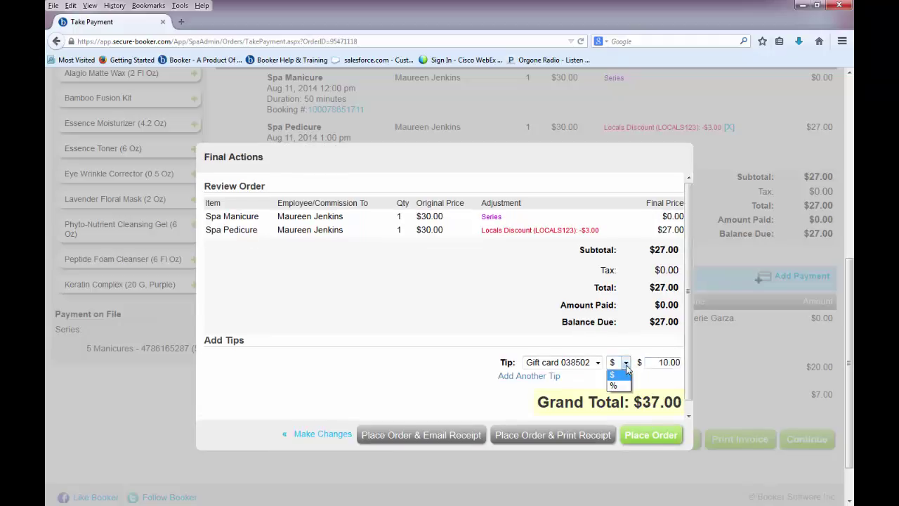
left_click(626, 366)
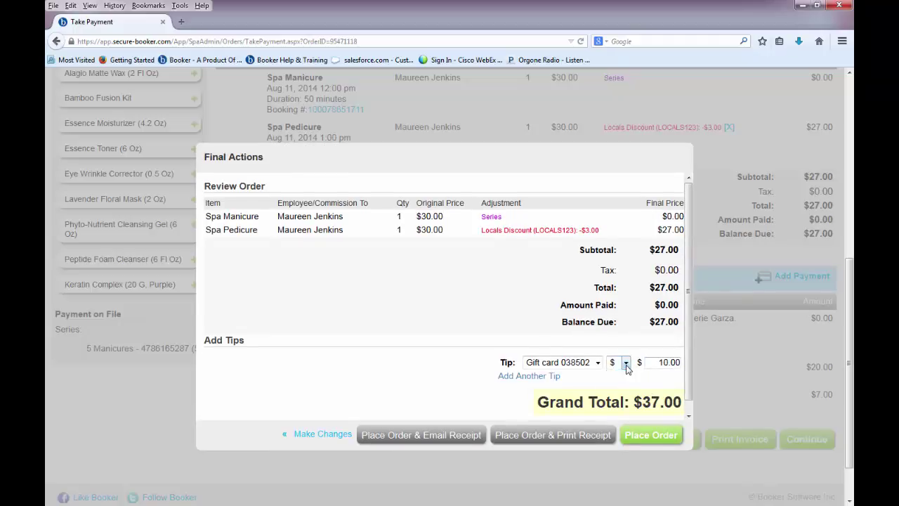
left_click(598, 363)
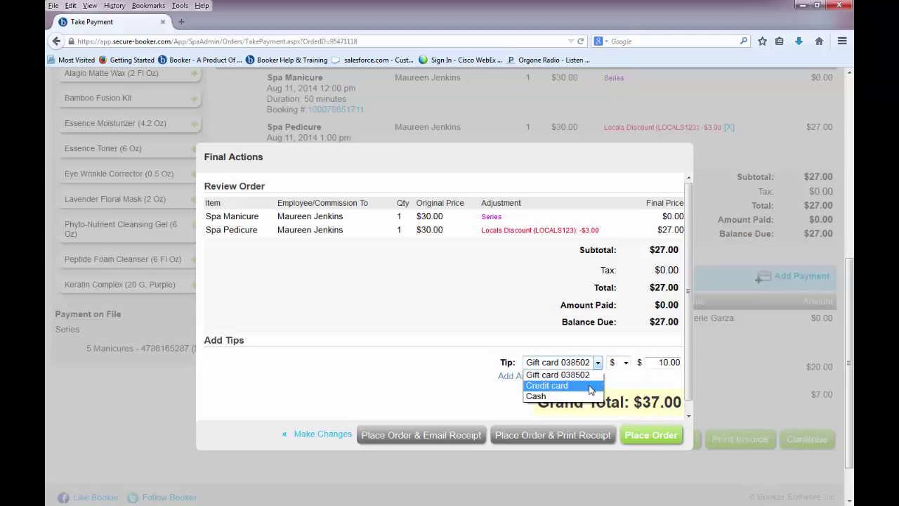
left_click(590, 386)
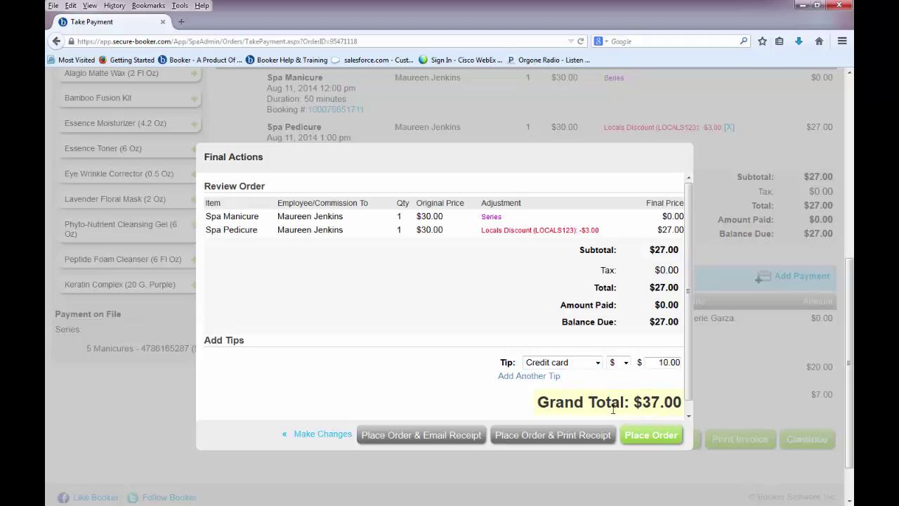
left_click(629, 437)
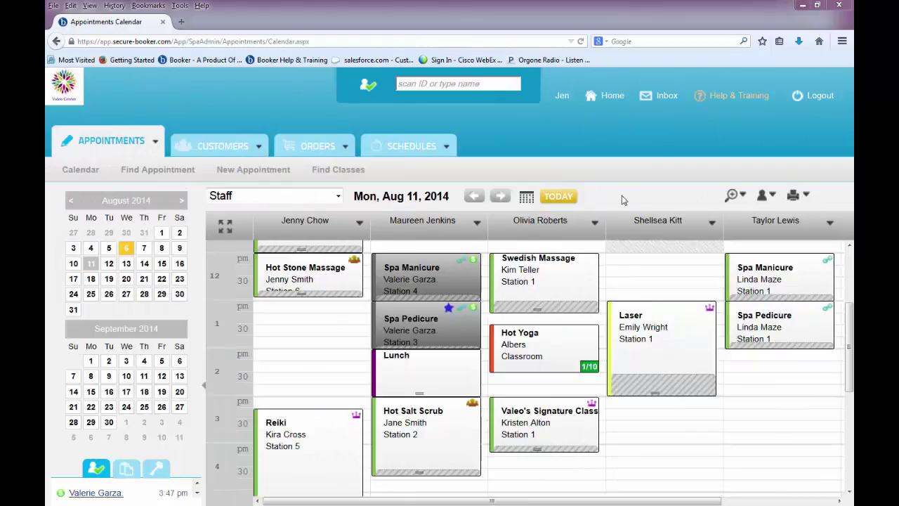
Take payment for the entire group from the appointment's Take Payment/Check-Out menu.
right_click(340, 278)
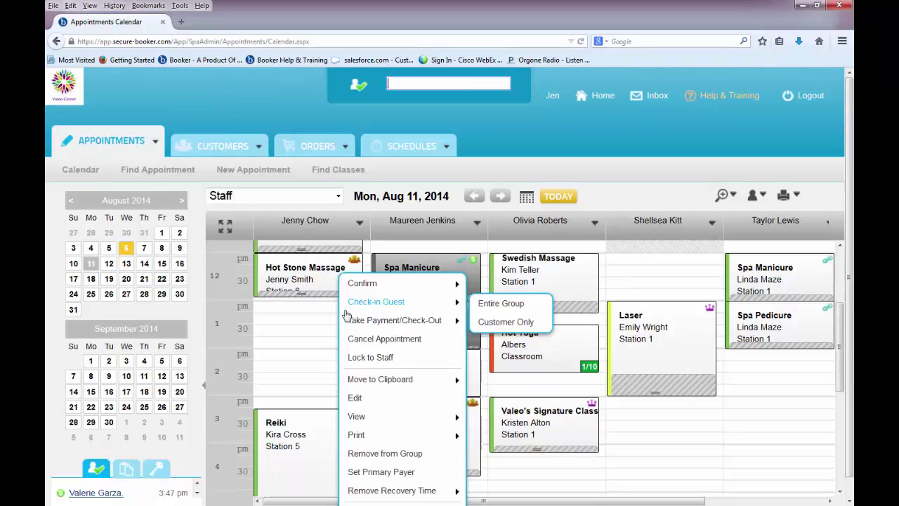
mouse_move(356, 326)
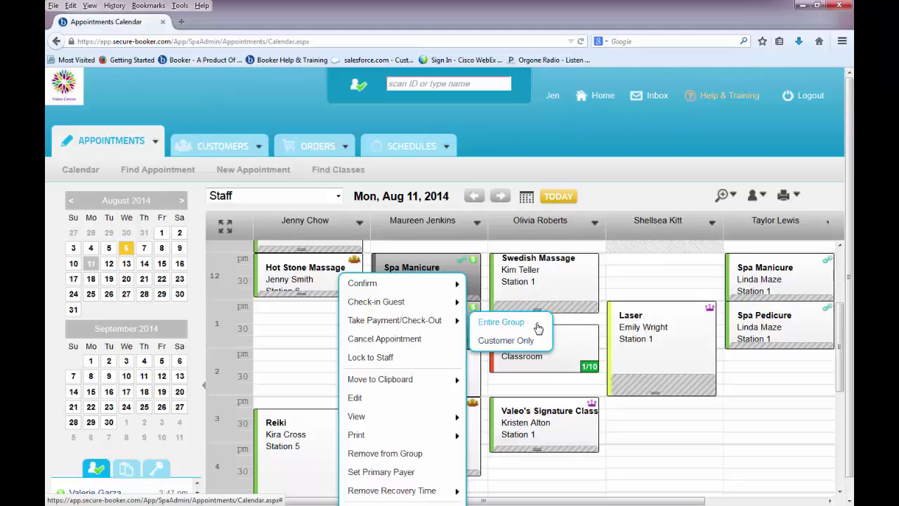
left_click(537, 328)
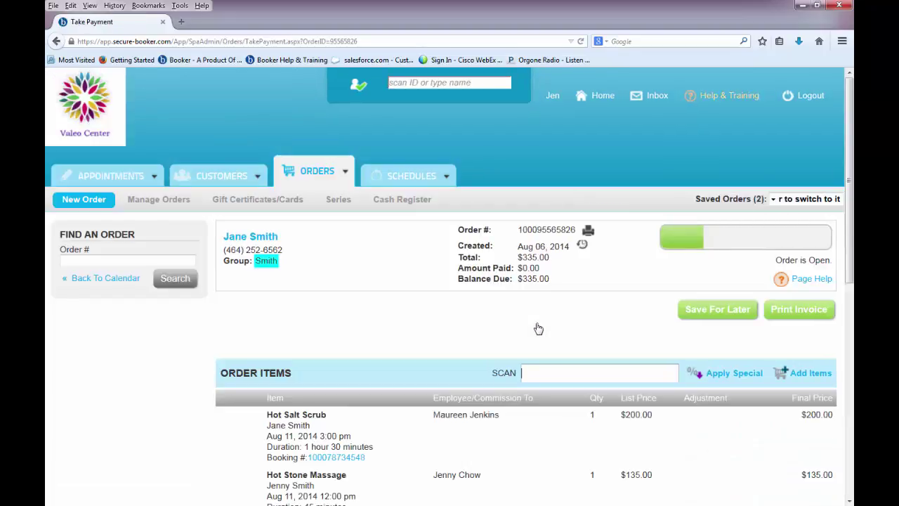
Add the $160 4 Hot Salt Scrubs series to the group order, bringing the balance to $495.00.
scroll(578, 323, "down", 3)
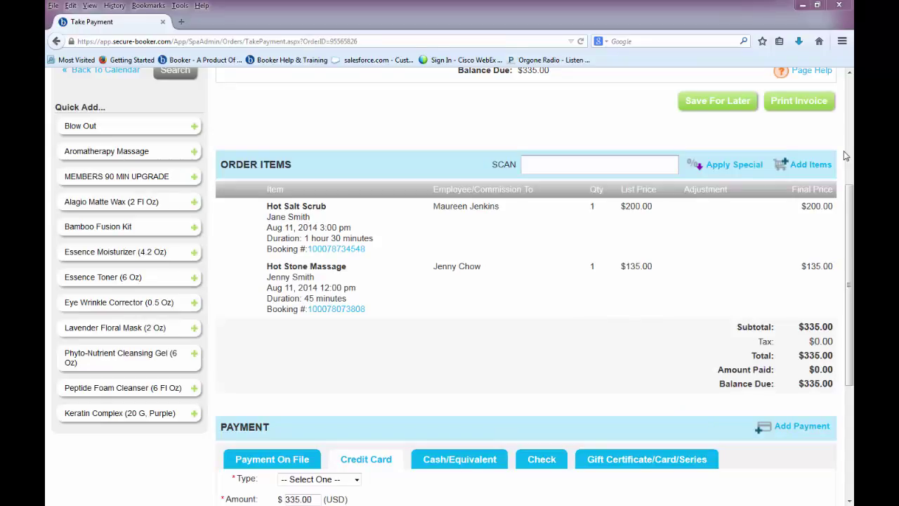
left_click(811, 165)
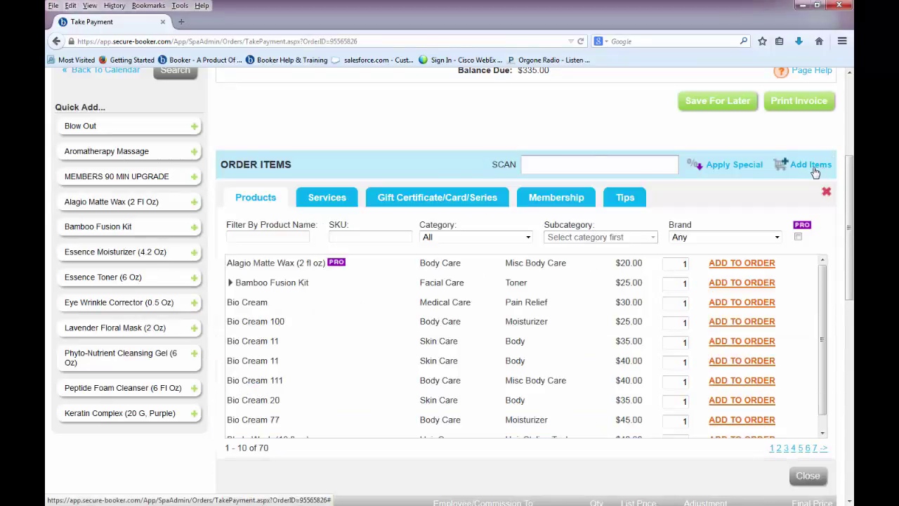
left_click(502, 206)
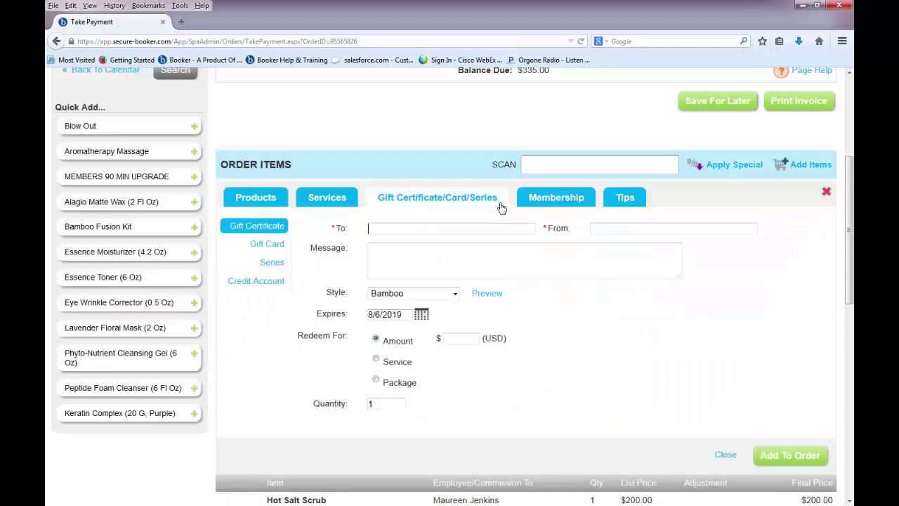
left_click(284, 263)
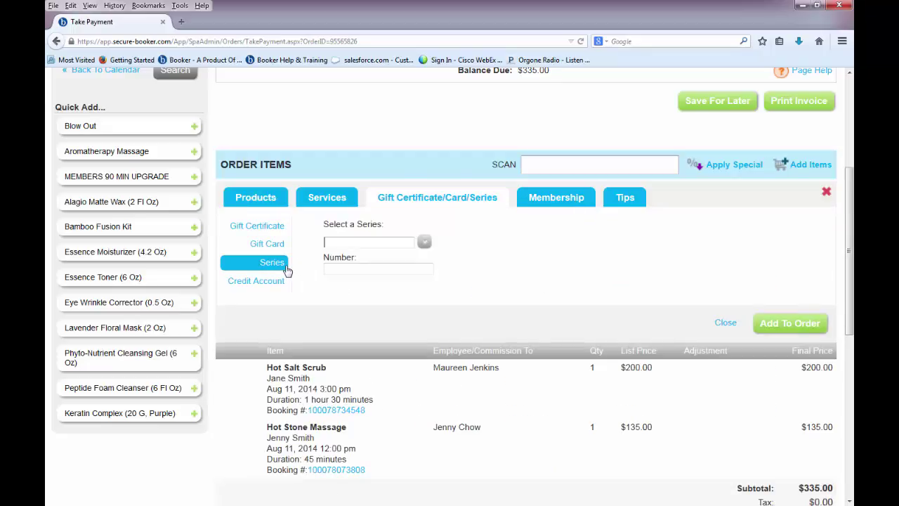
type("4")
left_click(468, 274)
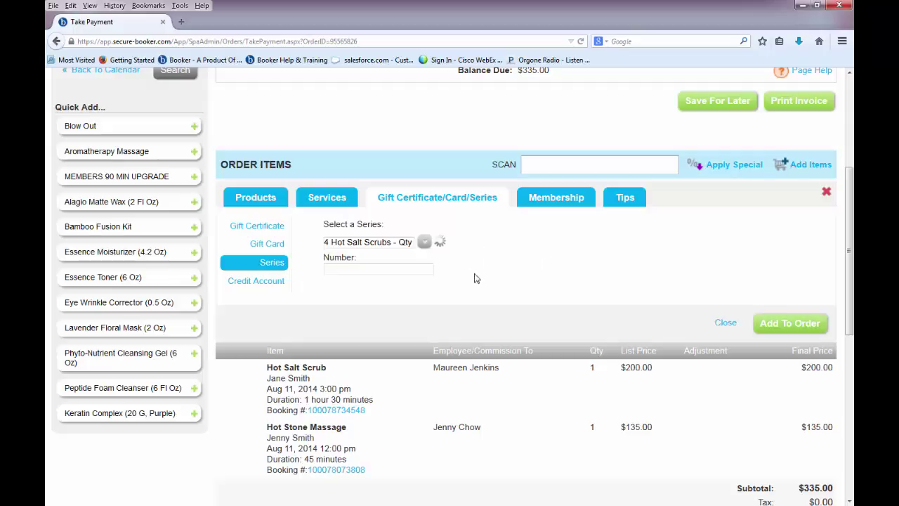
left_click(789, 324)
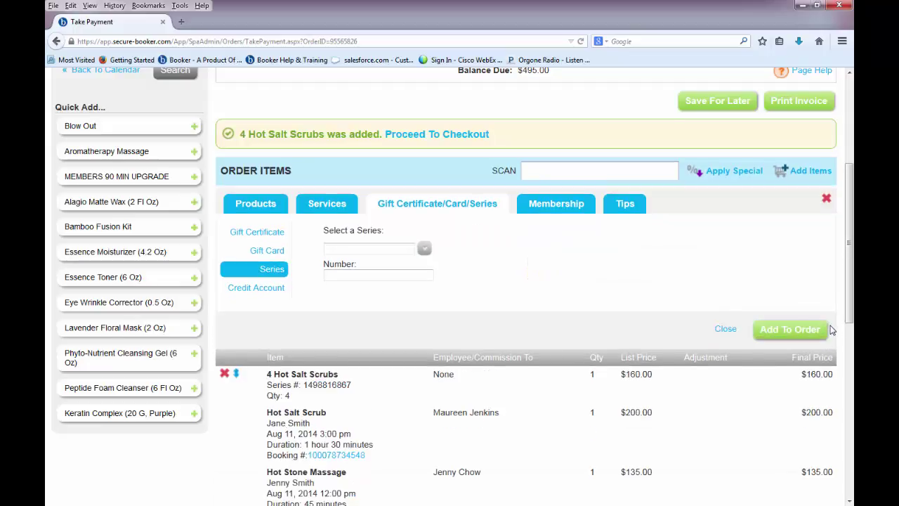
scroll(829, 330, "down", 2)
scroll(830, 325, "down", 2)
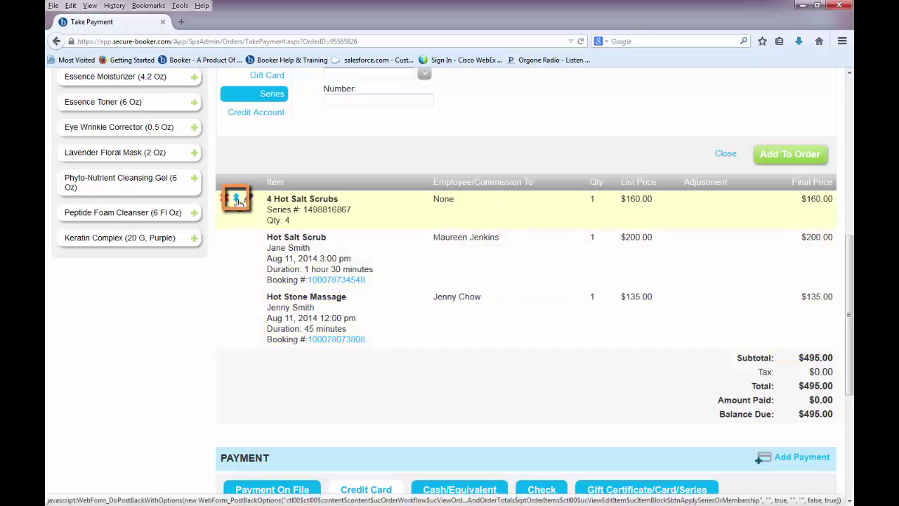
Apply the series to the Hot Salt Scrub and pay the $295.00 balance with Visa.
left_click(236, 199)
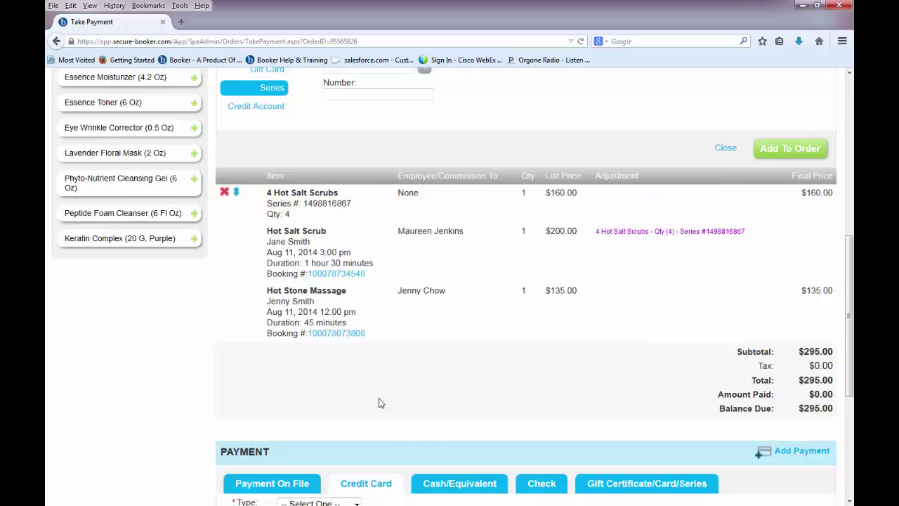
scroll(849, 316, "down", 3)
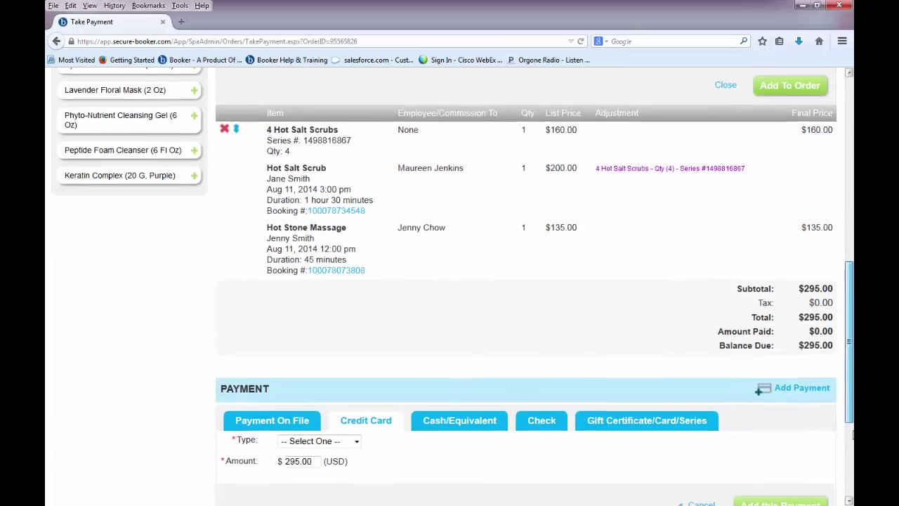
left_click(320, 342)
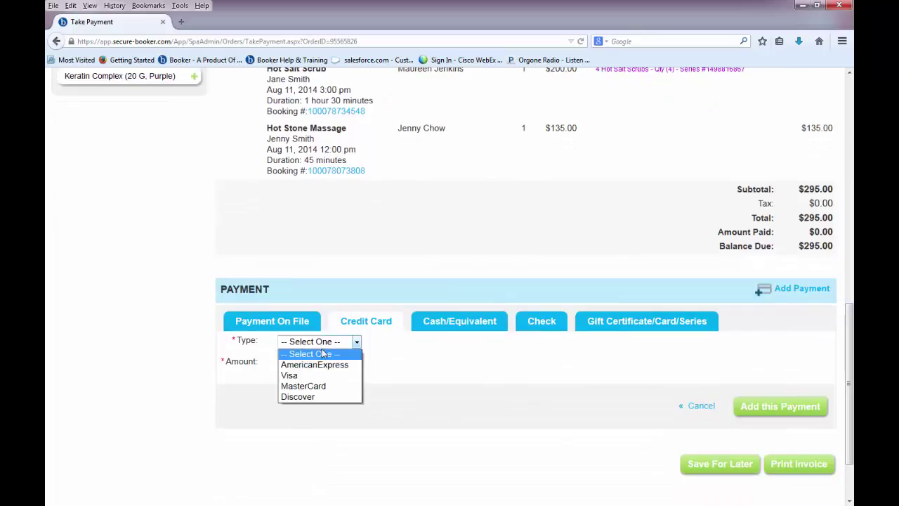
left_click(330, 373)
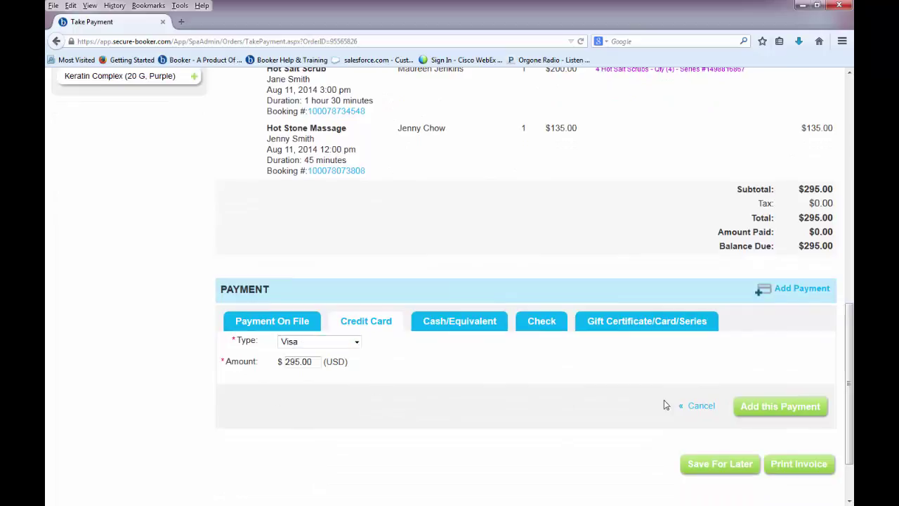
left_click(752, 413)
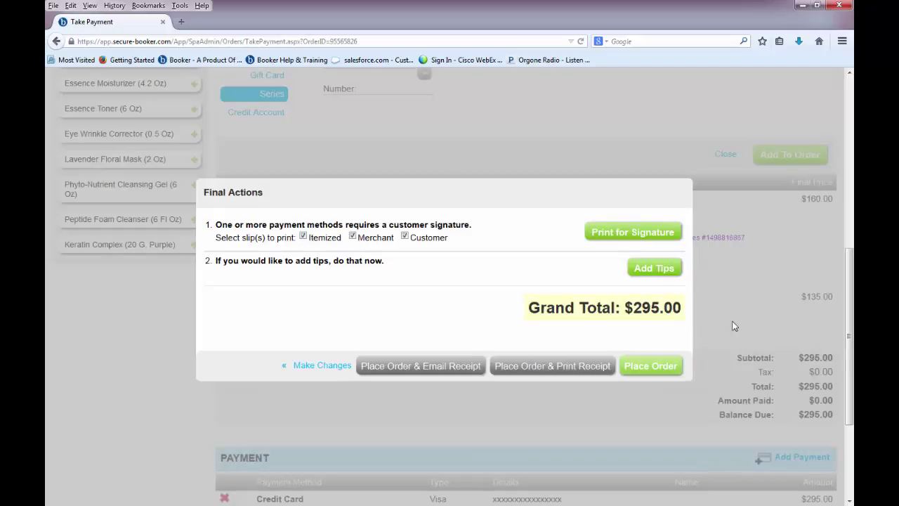
Add a $30 tip split $15/$15 between the two therapists and place the order.
left_click(653, 268)
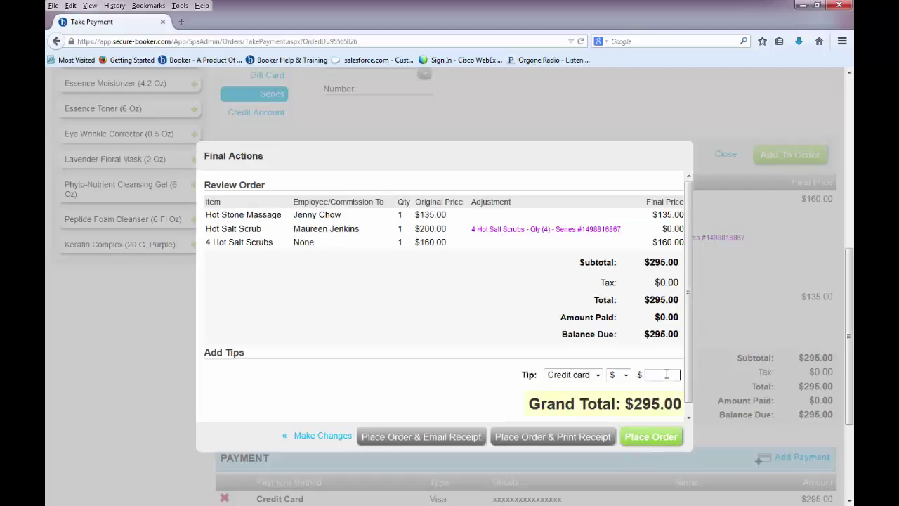
type("30")
left_click(668, 394)
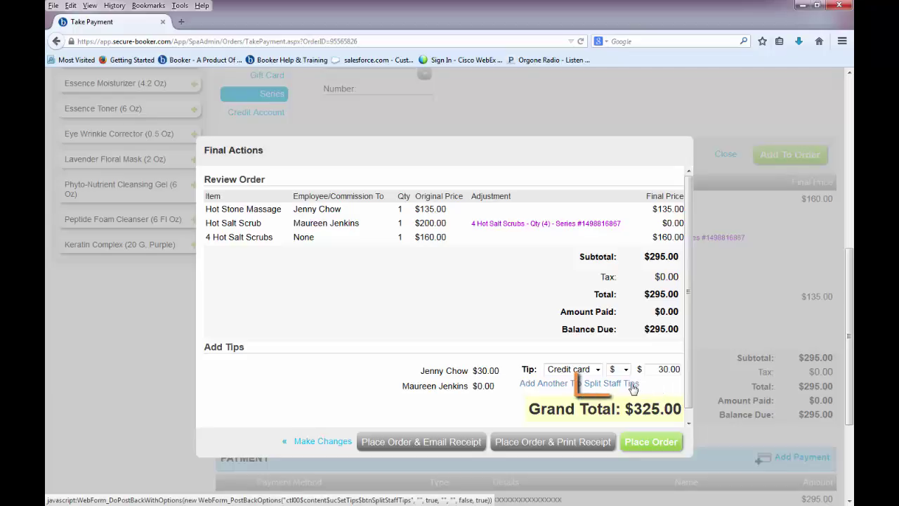
left_click(633, 385)
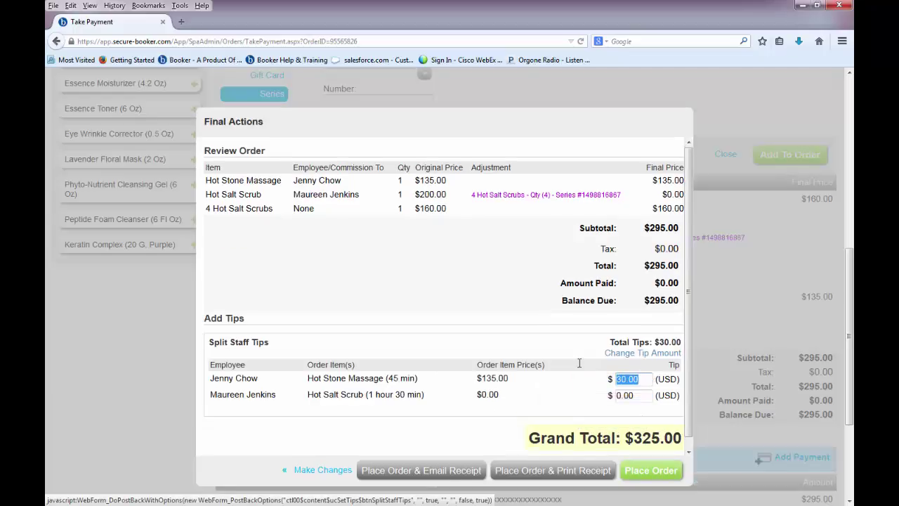
type("15")
key("Tab")
type("15")
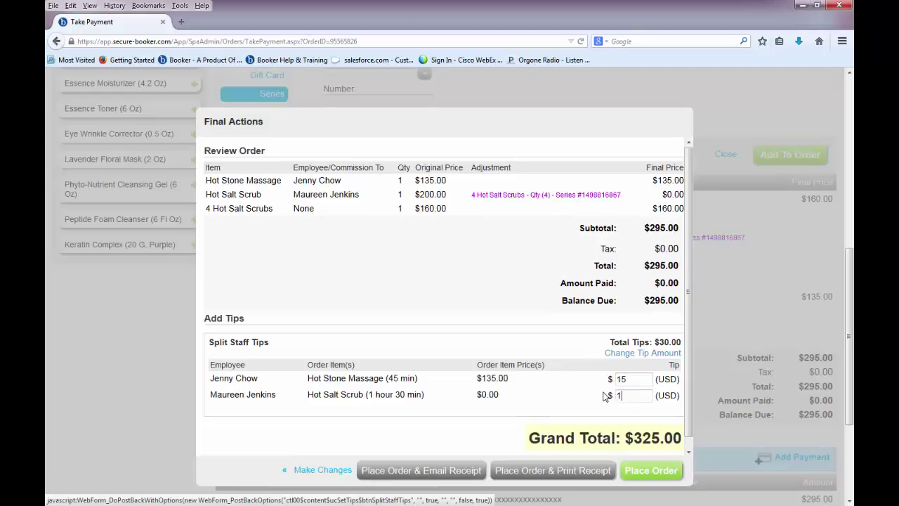
left_click(643, 472)
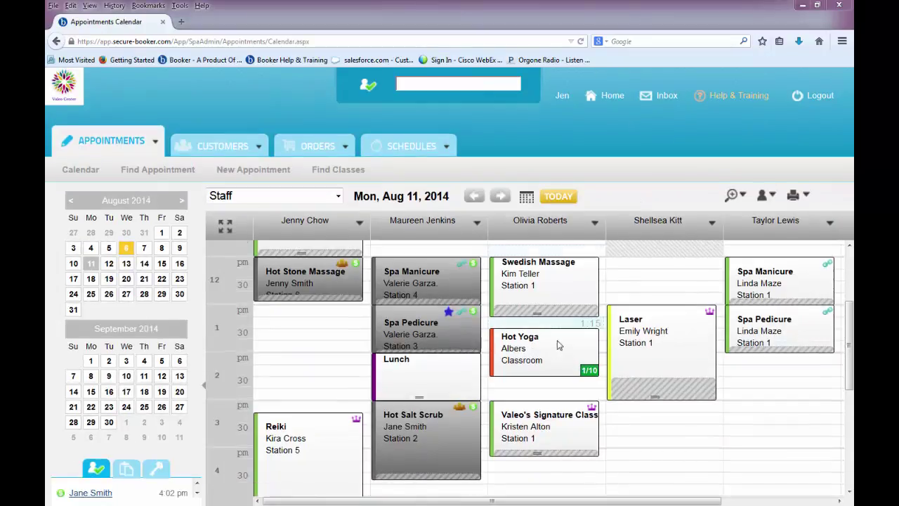
Finalize the Hot Yoga booking, charging $20.00 to the MasterCard on file.
left_click(555, 349)
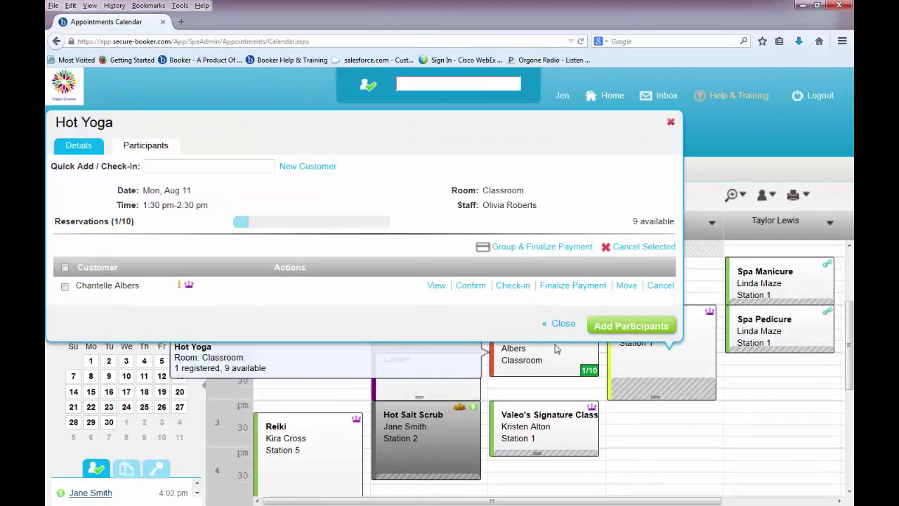
left_click(564, 287)
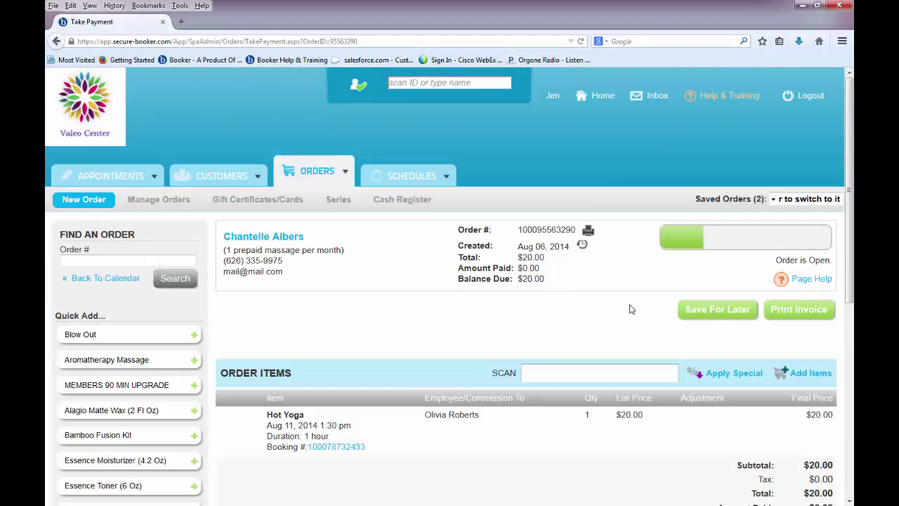
scroll(848, 280, "down", 3)
scroll(688, 436, "down", 3)
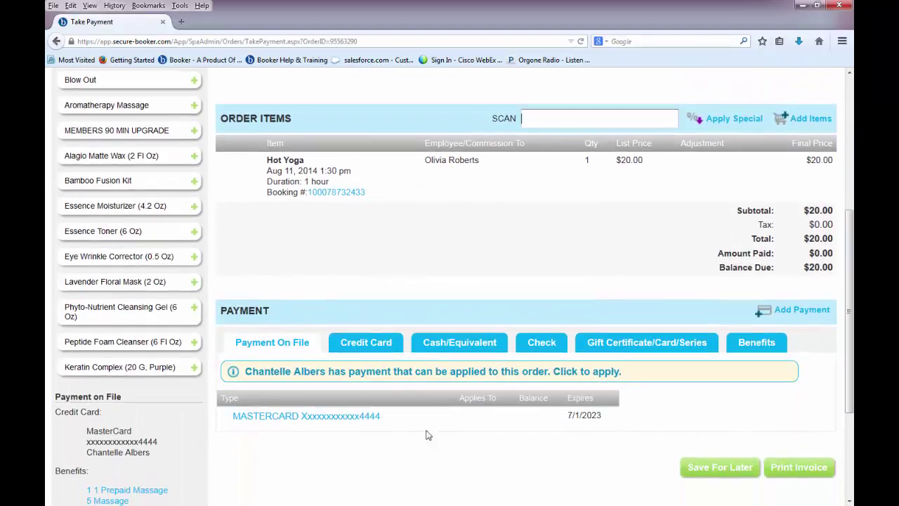
left_click(361, 421)
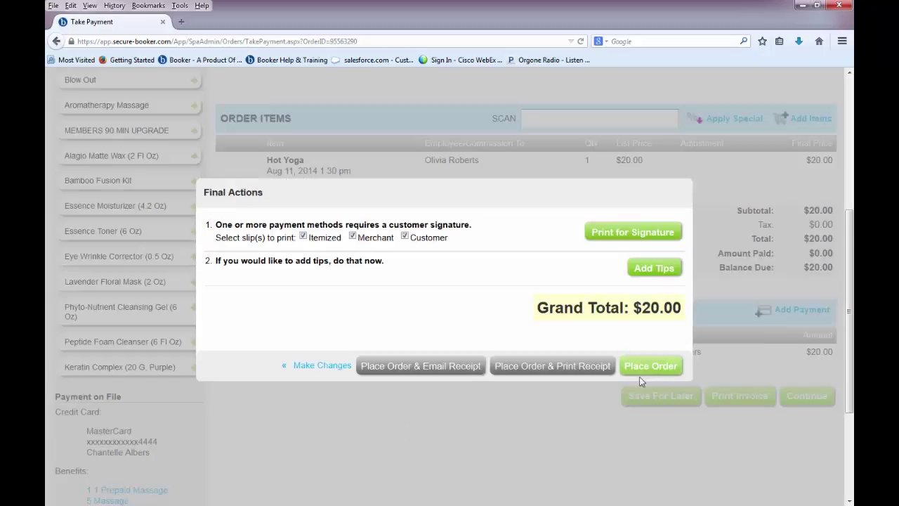
left_click(645, 371)
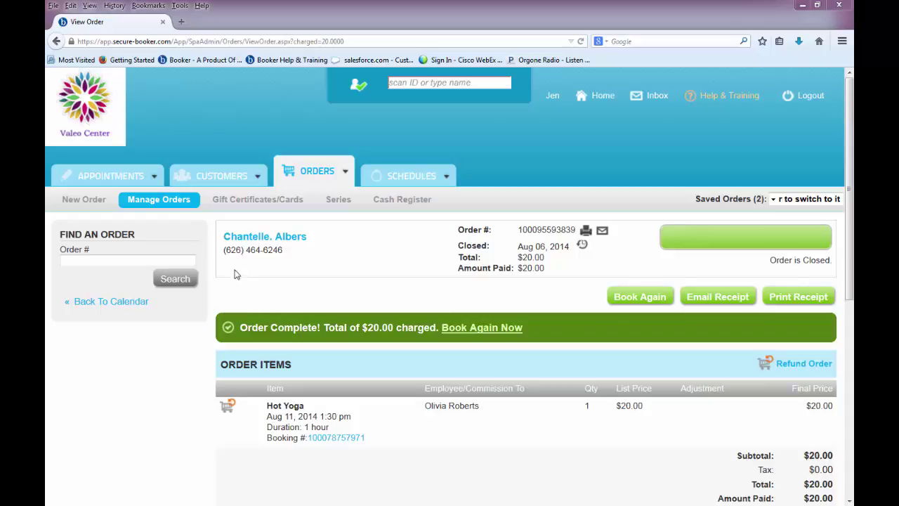
Open the closed three-product order from Manage Orders and start a refund.
left_click(190, 204)
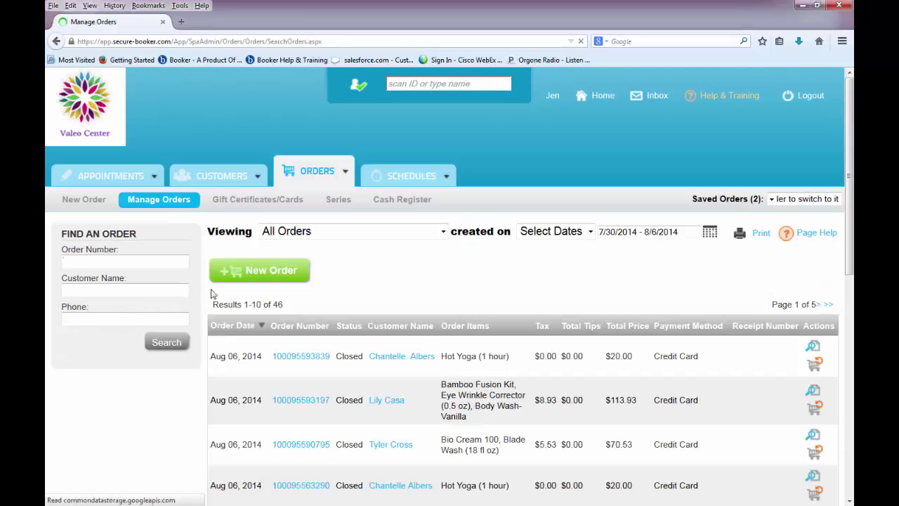
left_click(301, 399)
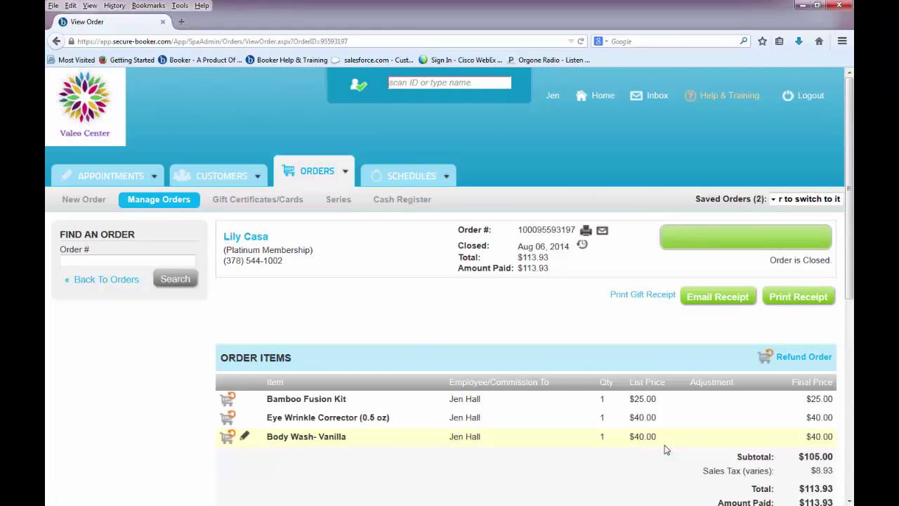
left_click(796, 361)
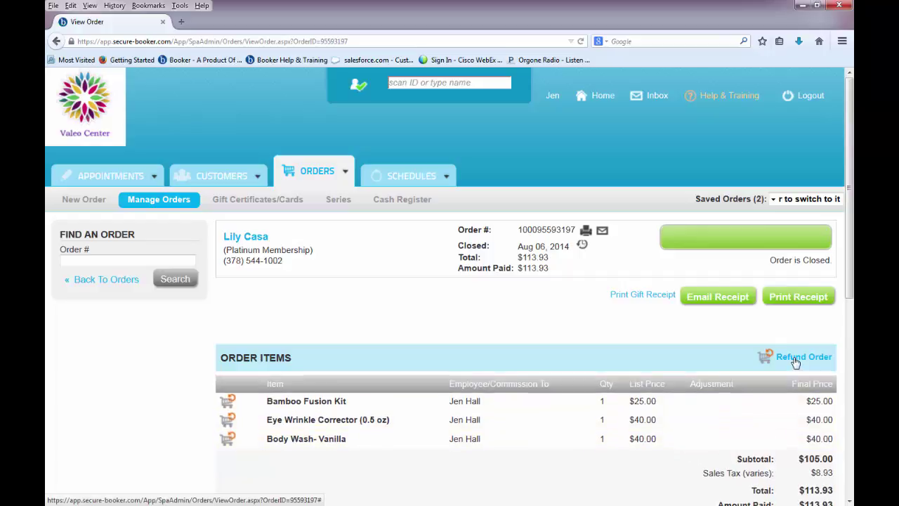
Refund the Eye Wrinkle Corrector to Visa, returning it to inventory, then start a new order.
scroll(839, 316, "down", 3)
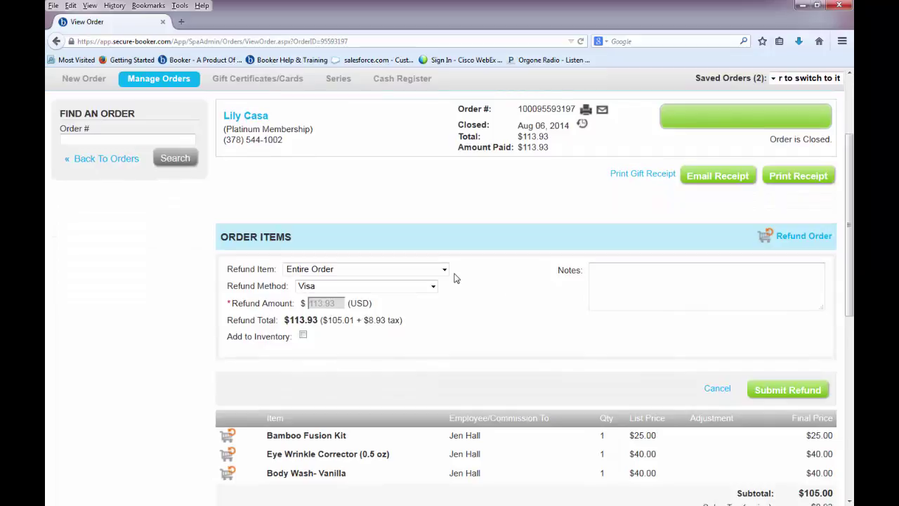
left_click(443, 269)
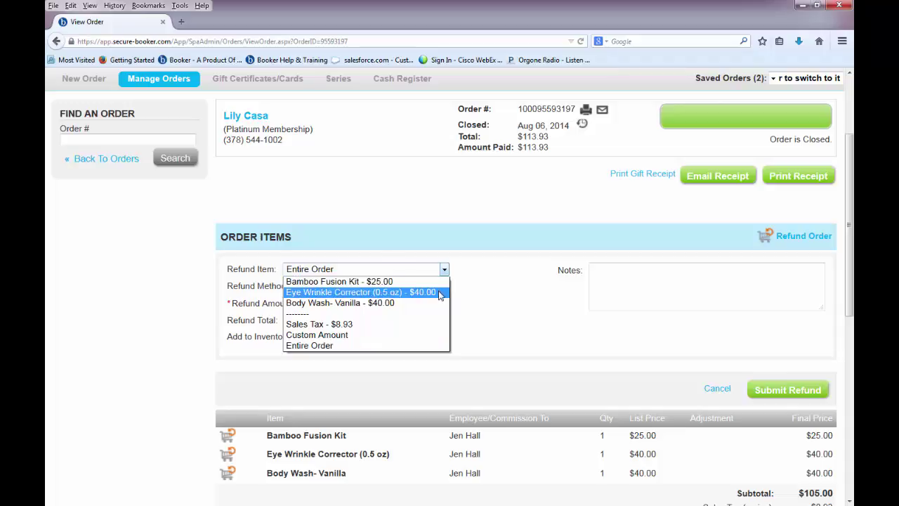
left_click(441, 292)
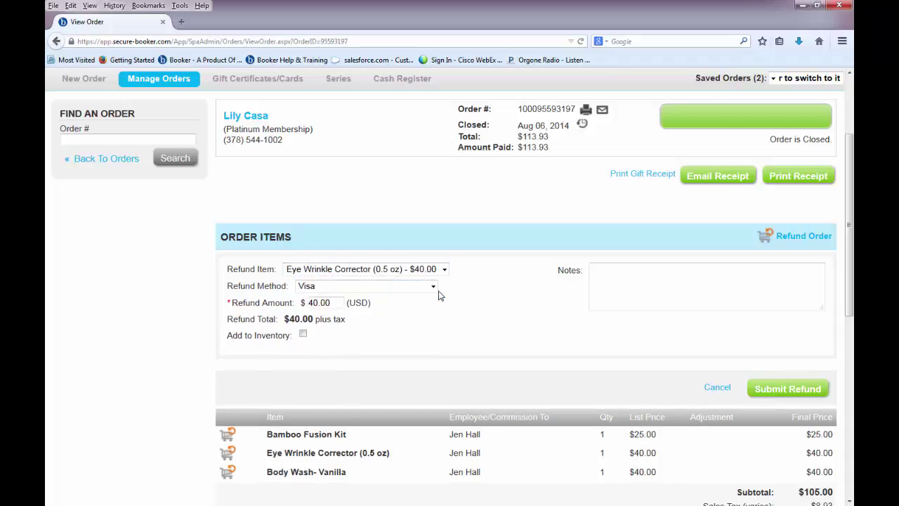
left_click(433, 287)
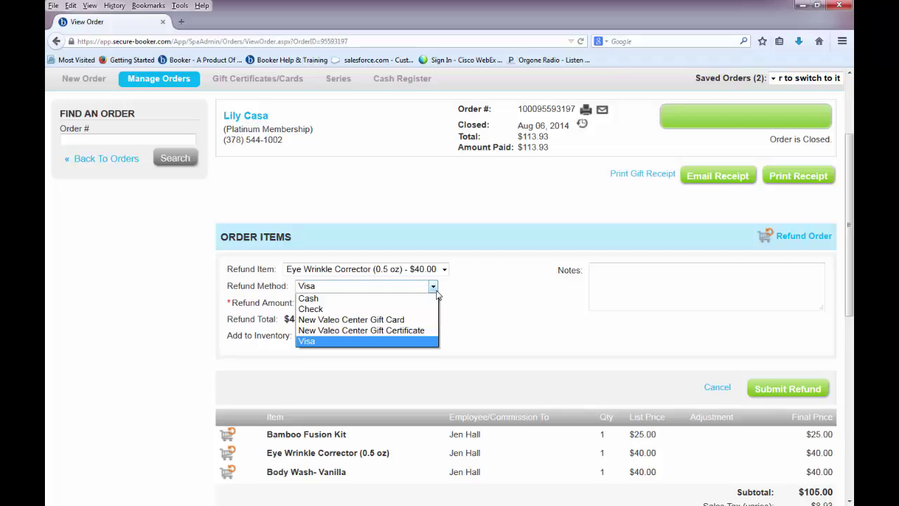
left_click(436, 290)
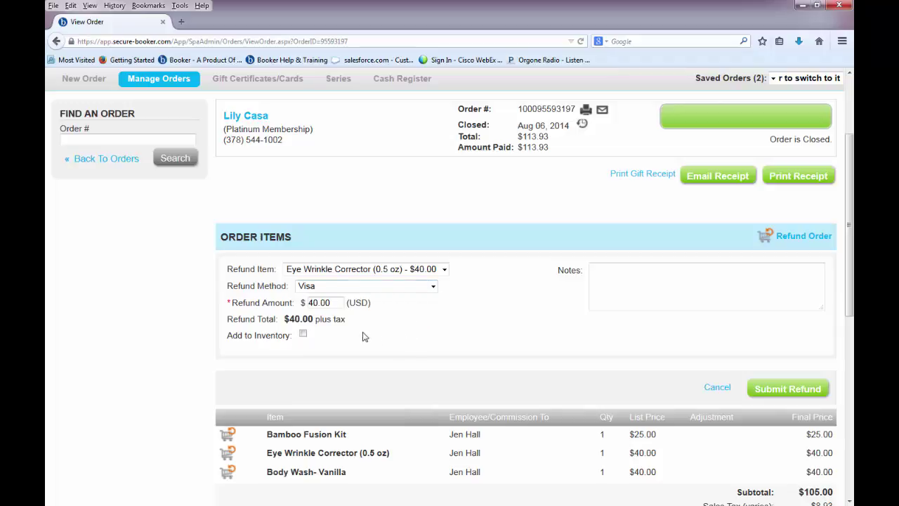
left_click(304, 336)
left_click(760, 394)
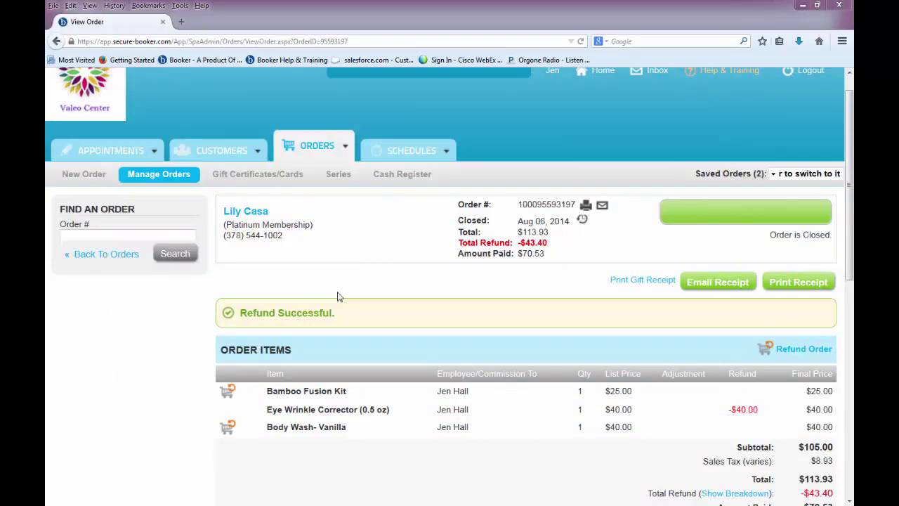
left_click(324, 149)
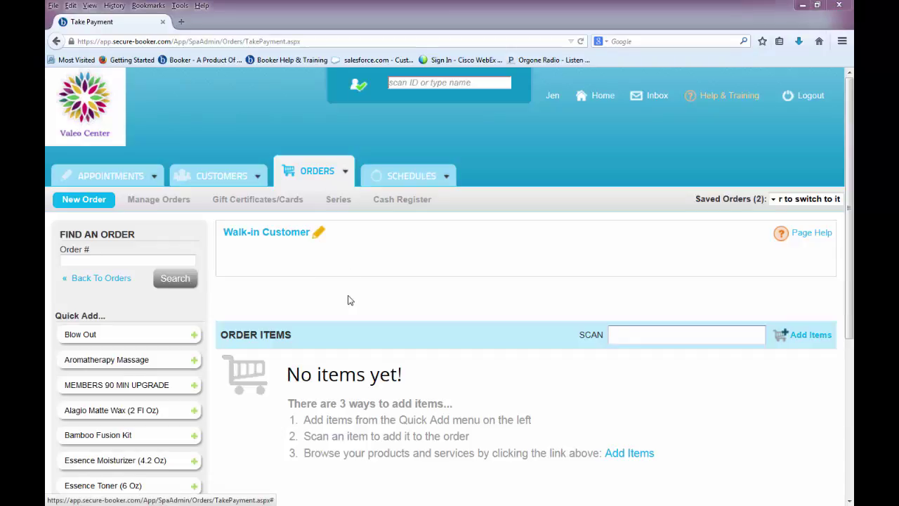
Replace the walk-in customer with the existing client found by name search.
left_click(303, 239)
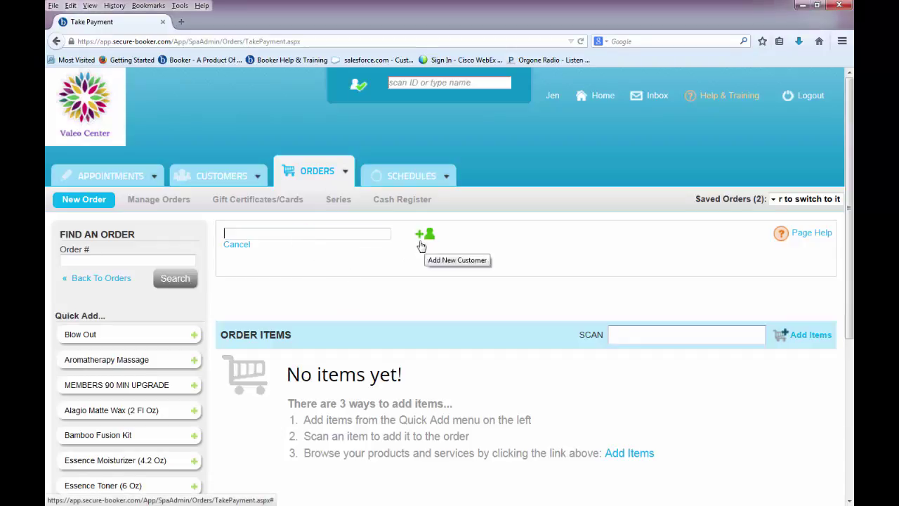
left_click(380, 236)
type("donn")
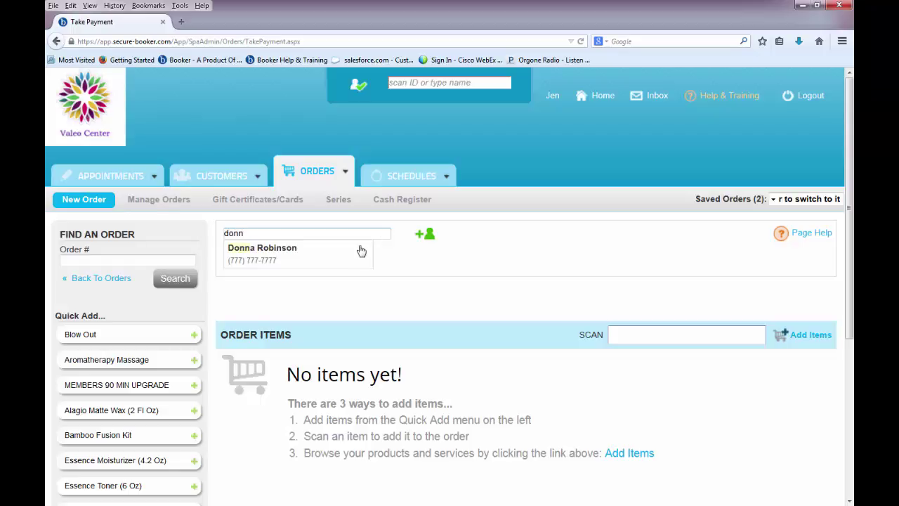
left_click(361, 250)
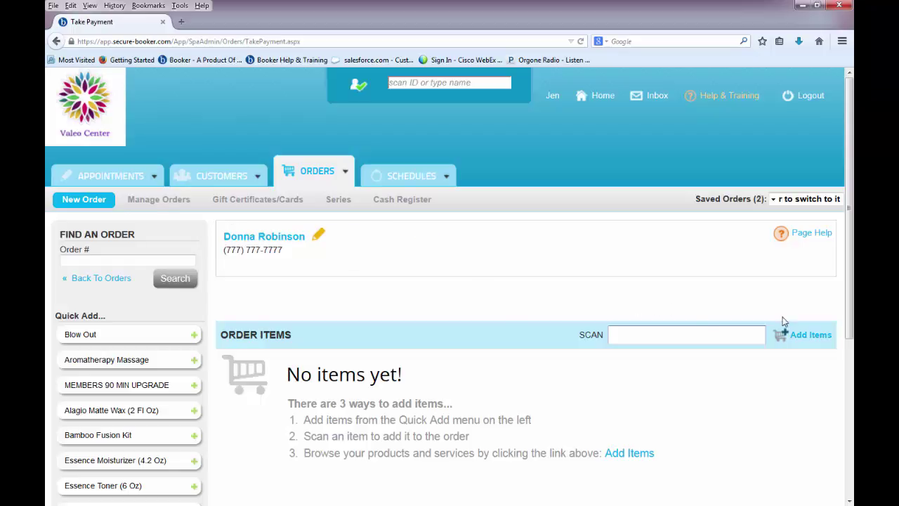
Filter products by 'vita' and add one Vita Mix 50 to the order.
left_click(810, 337)
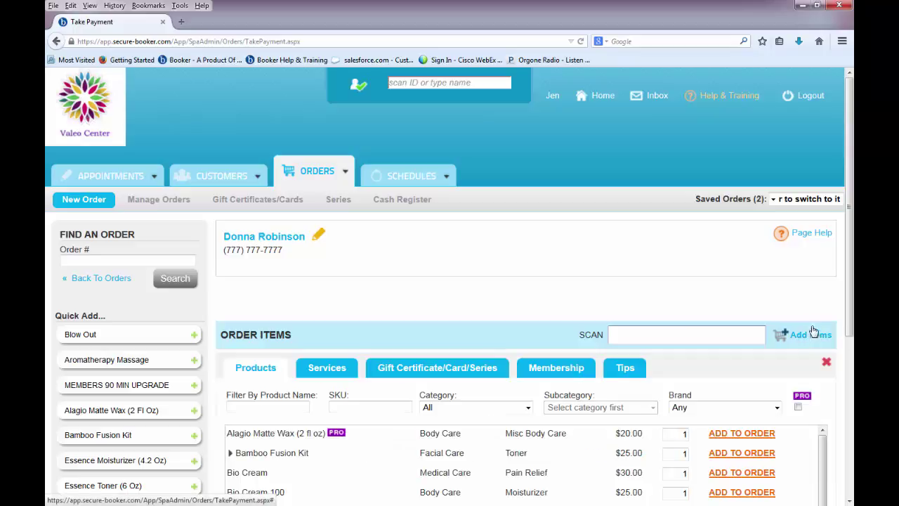
left_click_drag(850, 296, 850, 383)
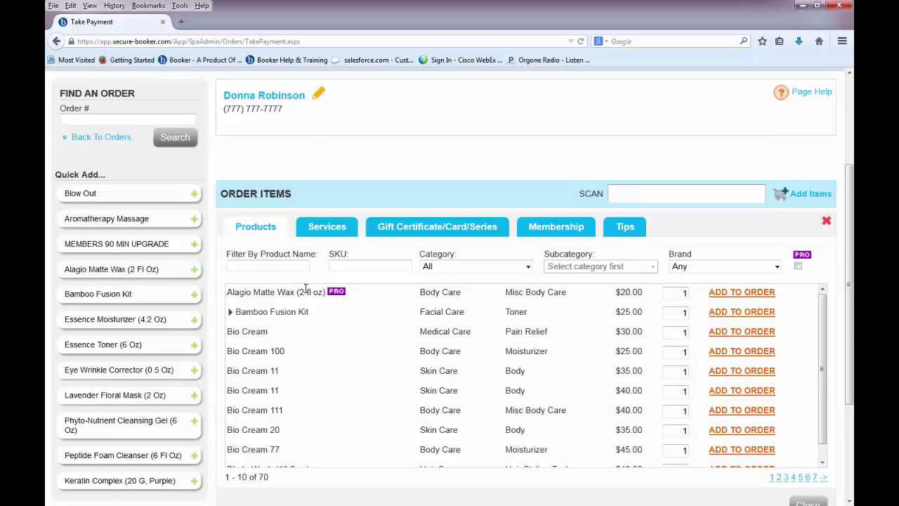
type("vita")
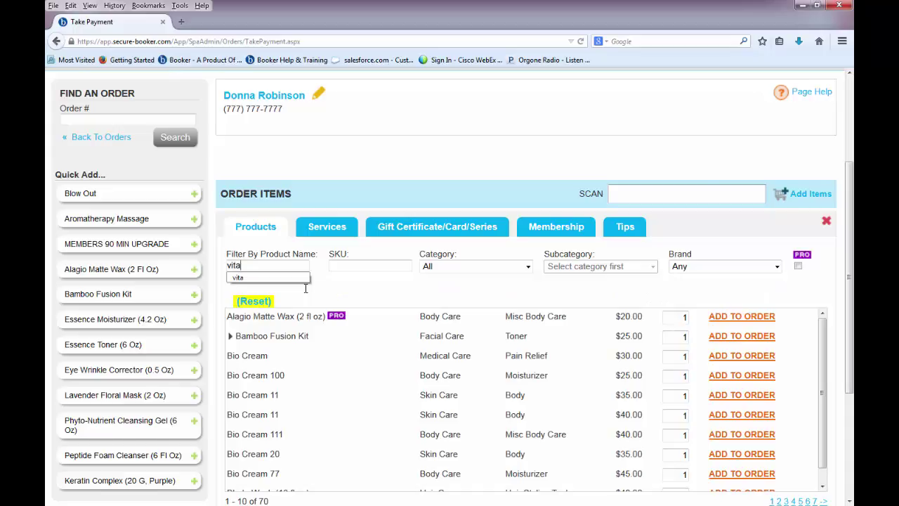
key("Return")
left_click_drag(851, 281, 852, 358)
left_click_drag(678, 359, 691, 358)
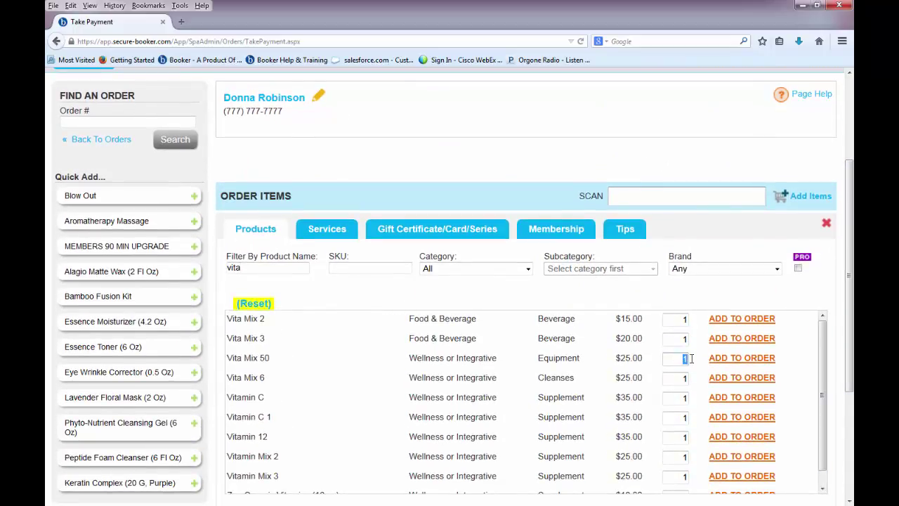
left_click(719, 361)
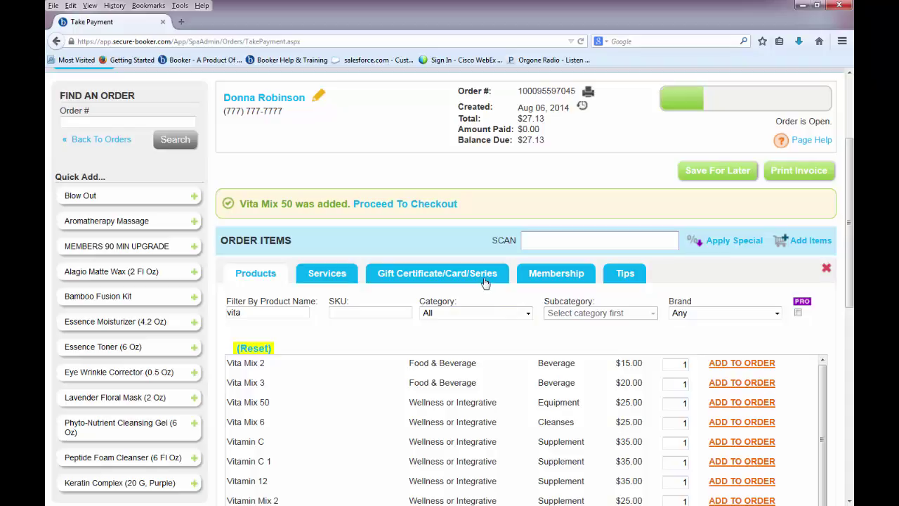
Fill in the gift certificate's recipient, sender and 'Happy Birthday' message.
left_click(485, 281)
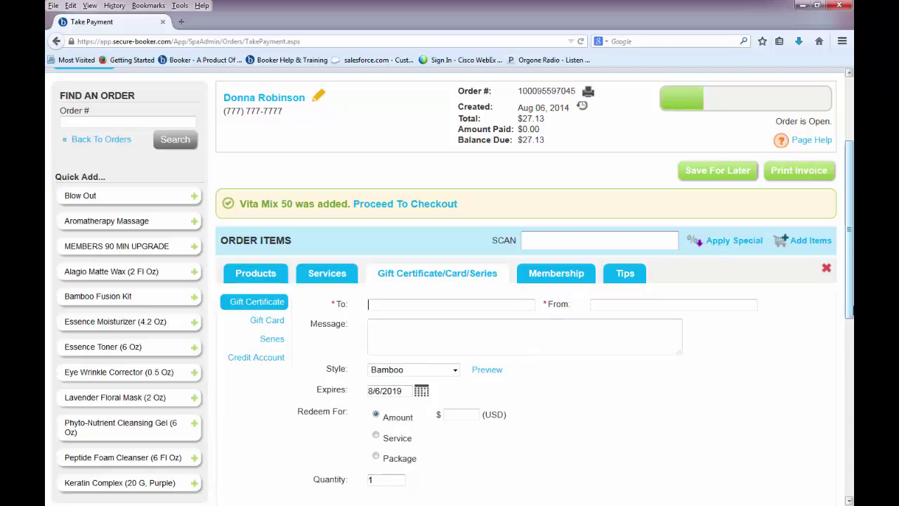
scroll(850, 309, "down", 1)
scroll(847, 341, "down", 1)
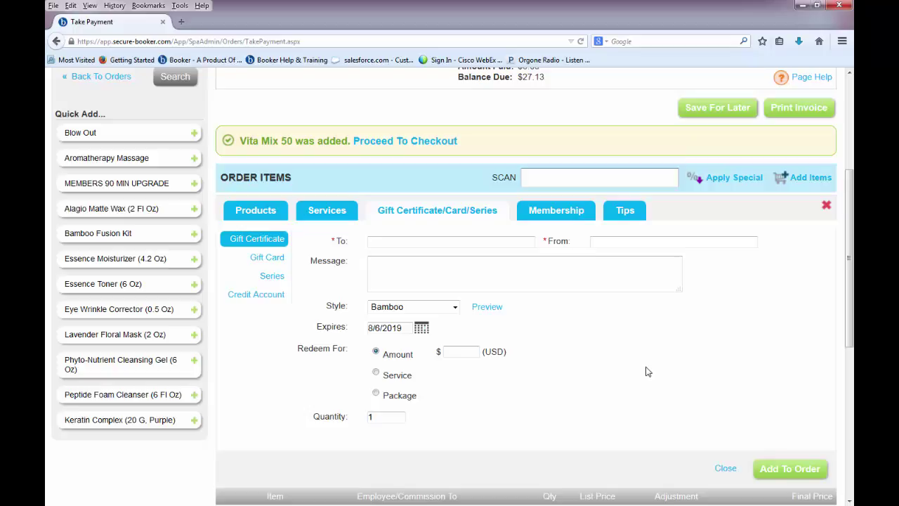
key("Tab")
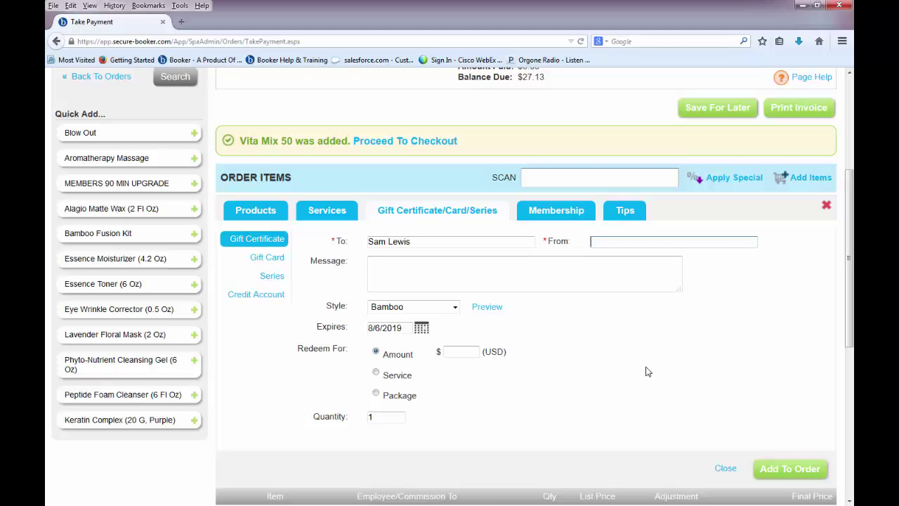
left_click(622, 285)
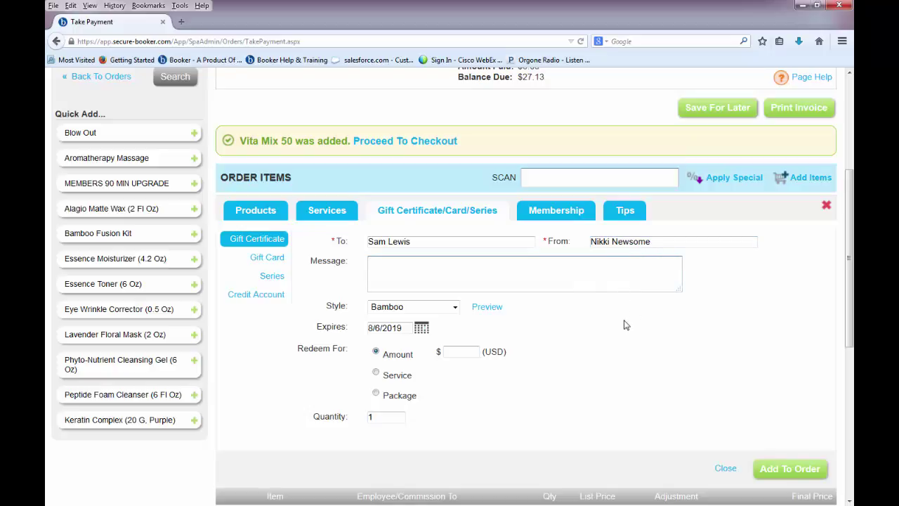
type("Happy Bir")
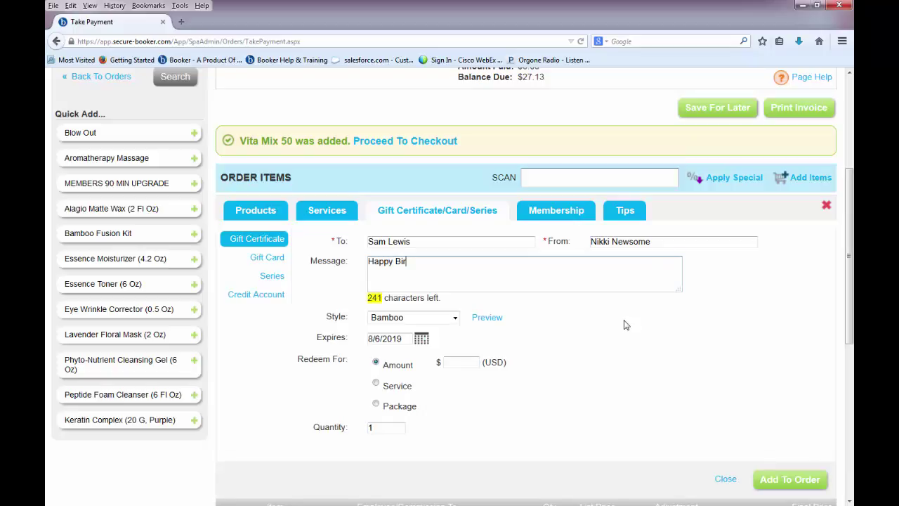
type("thday!")
Keep the Bamboo style, set the amount to $200 and add the certificate to the order.
left_click(444, 320)
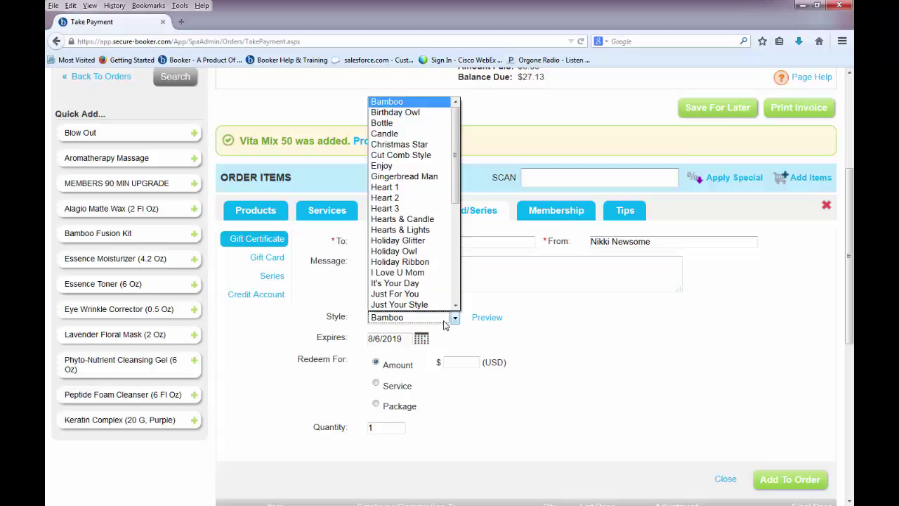
left_click(444, 321)
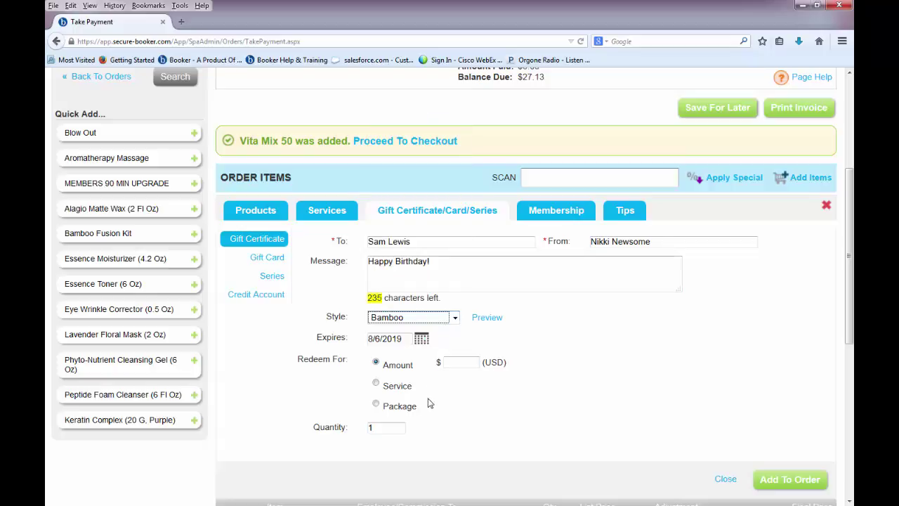
left_click(464, 361)
type("2")
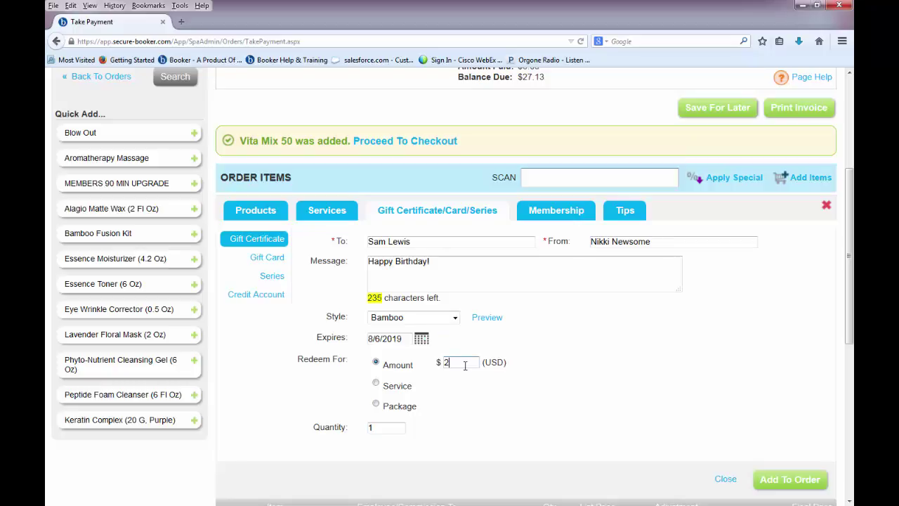
type("00")
left_click(783, 485)
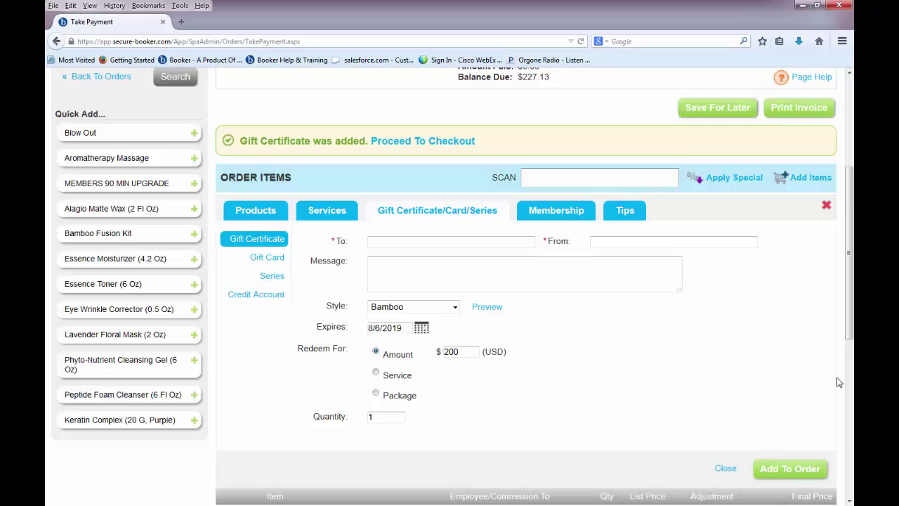
Check the order rows at $227.13, switch to the Gift Card sub-tab and enter the gift card number.
left_click_drag(849, 342, 849, 393)
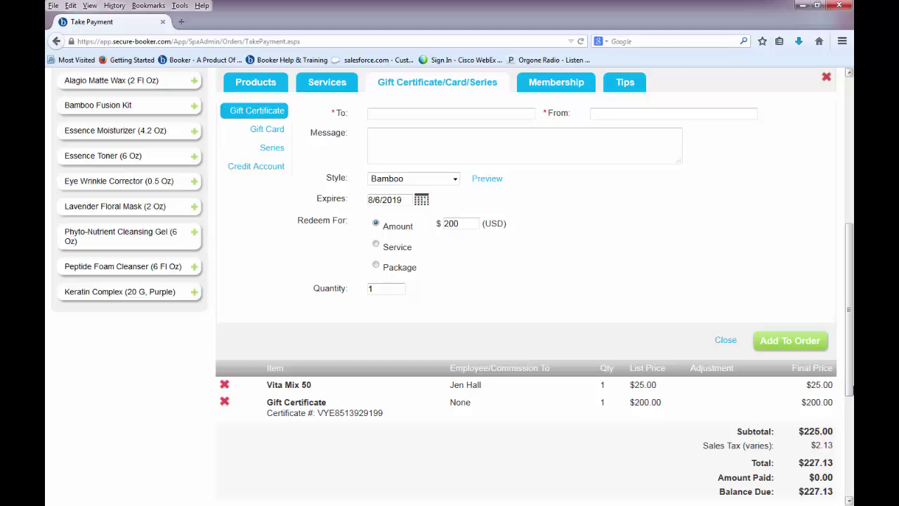
left_click_drag(850, 385, 850, 371)
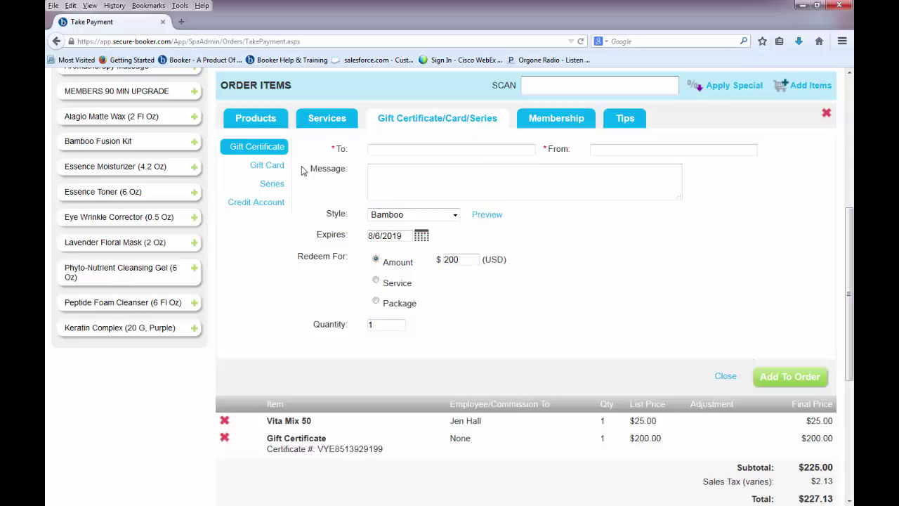
left_click(274, 167)
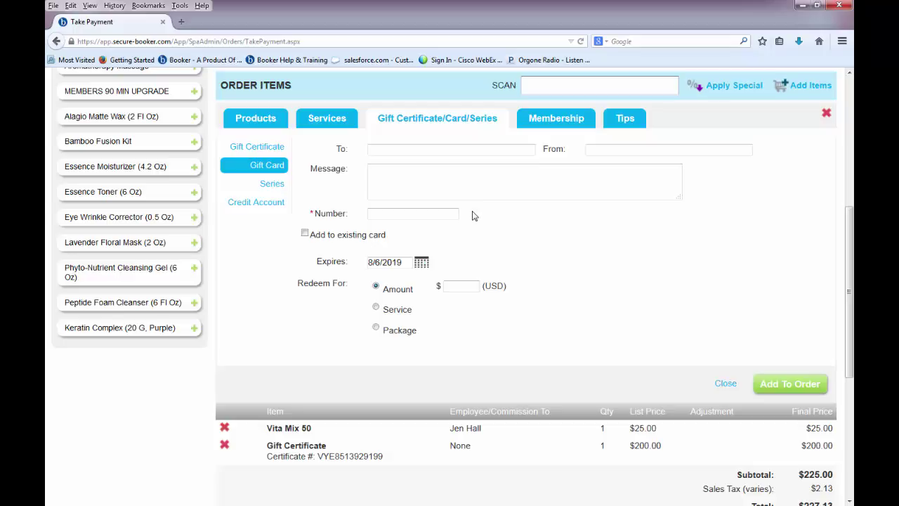
left_click(452, 218)
type("69452")
Add an American Express credit card payment for the balance and place the order.
scroll(475, 244, "down", 5)
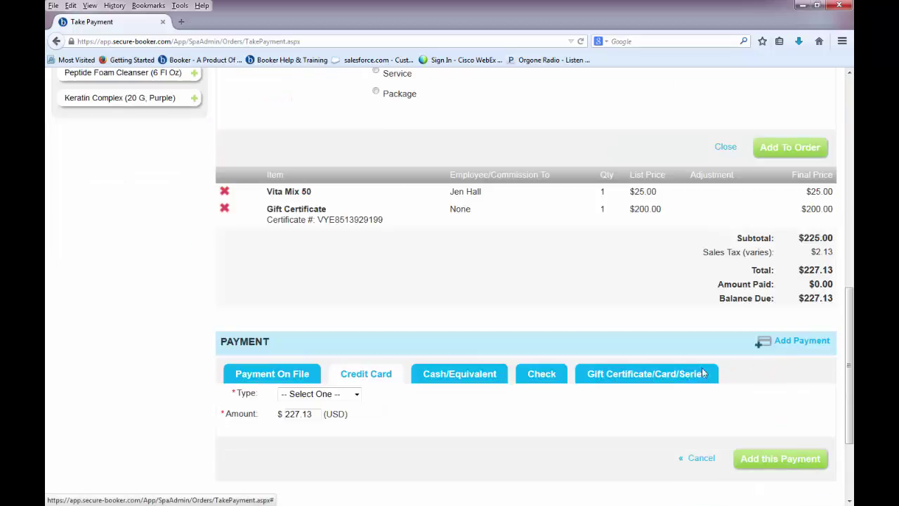
left_click(319, 394)
left_click(322, 418)
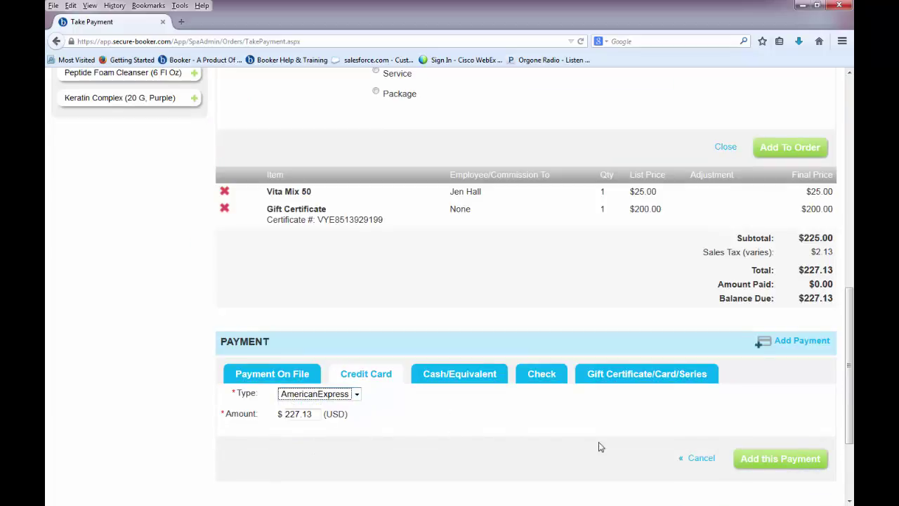
left_click(783, 458)
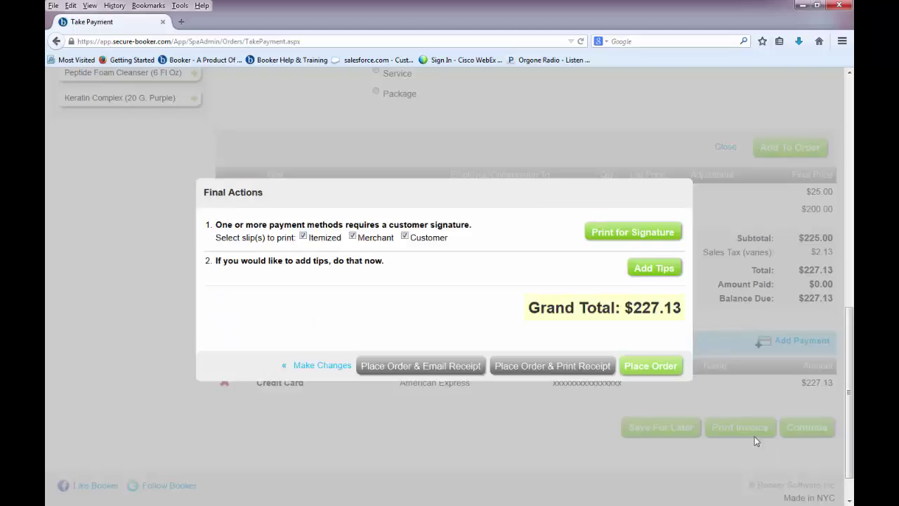
left_click(665, 374)
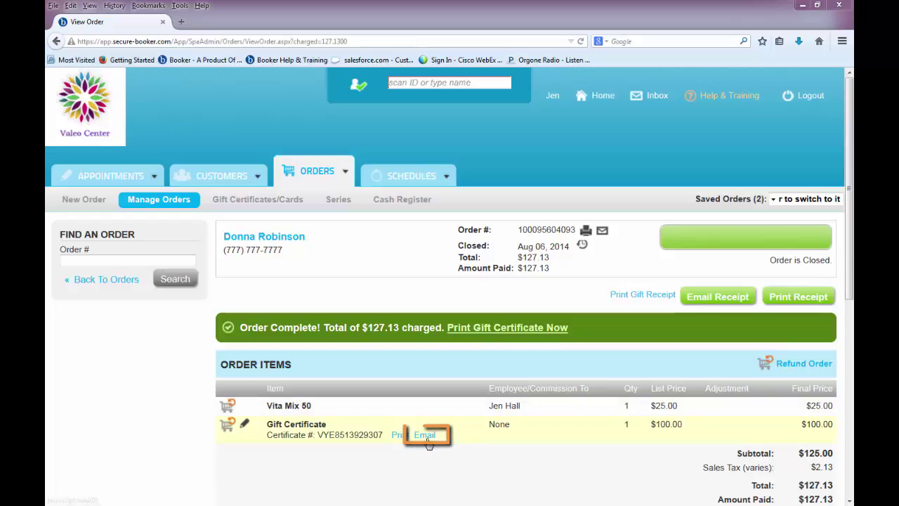
Send the $100.00 gift certificate to the recipient's e-mail address and close the sent confirmation.
left_click(427, 438)
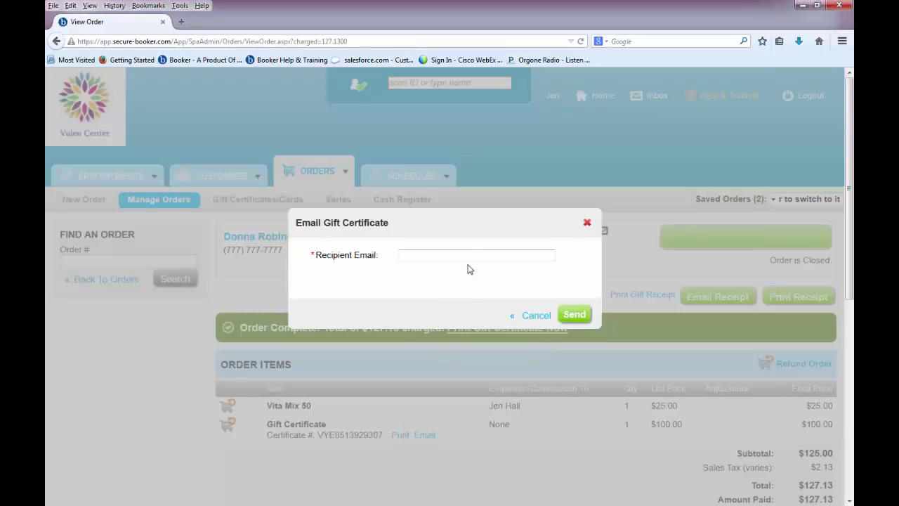
left_click(473, 257)
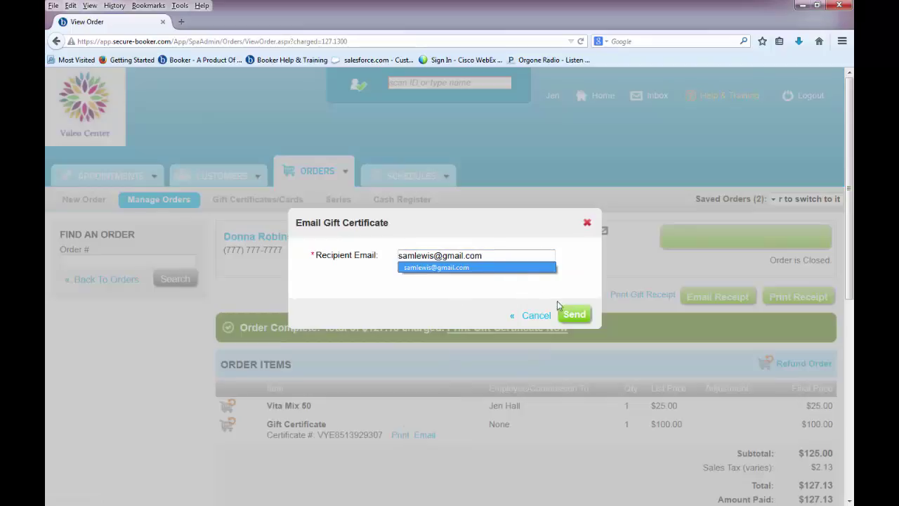
left_click(574, 316)
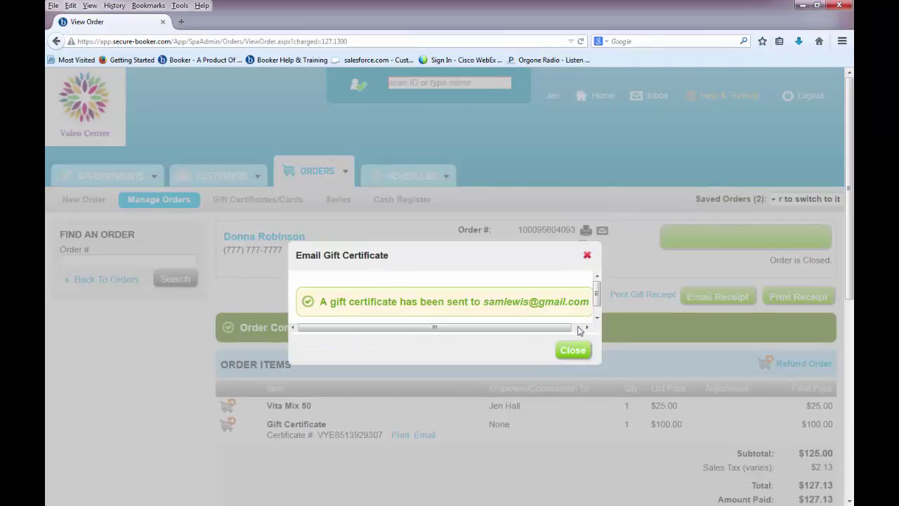
left_click(573, 350)
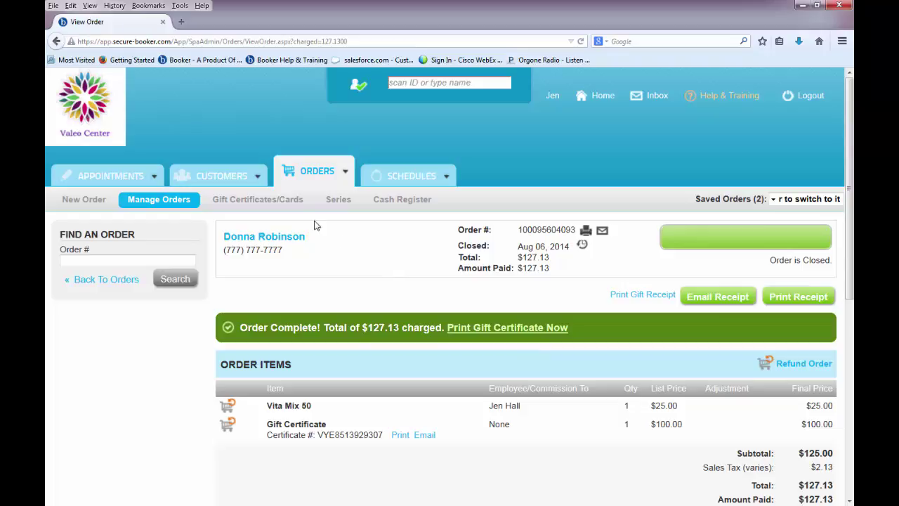
Browse the issued gift certificates and cards list, then open the Series records.
left_click(296, 206)
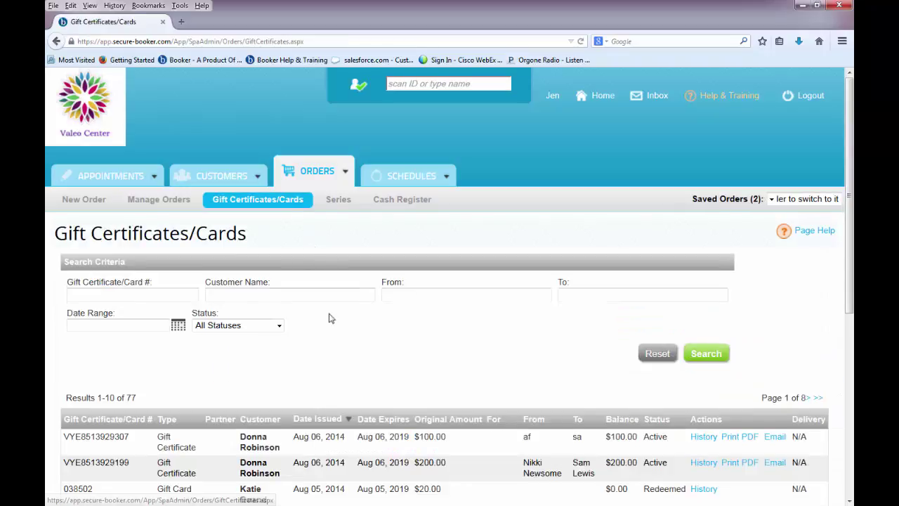
scroll(334, 330, "down", 3)
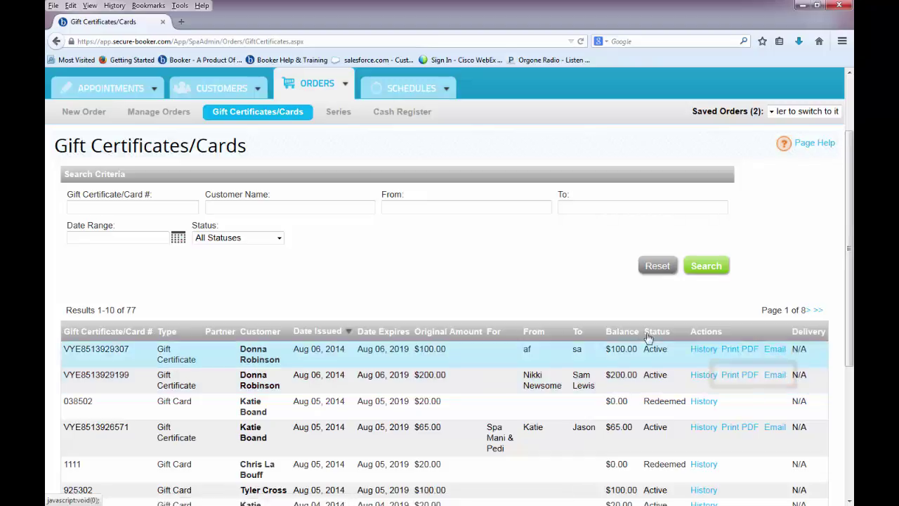
left_click(346, 115)
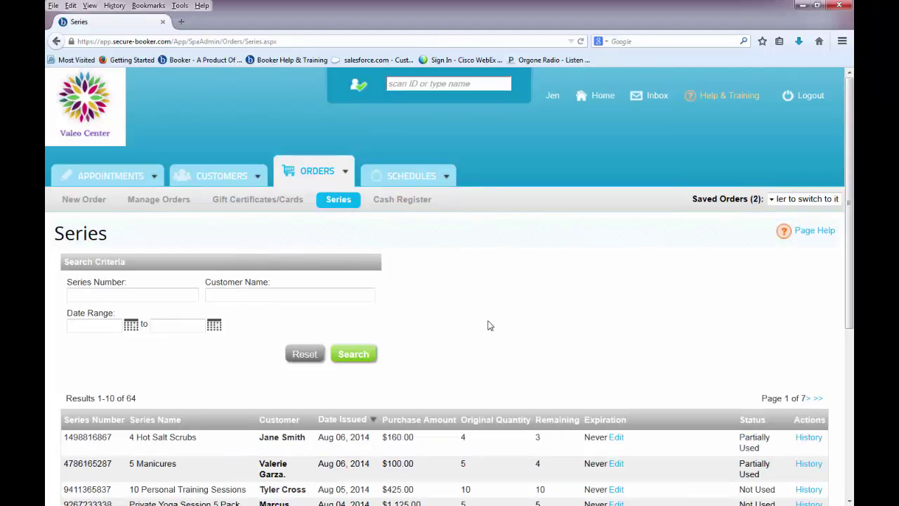
Scroll the sold series results and select the first row's series number.
scroll(489, 326, "down", 3)
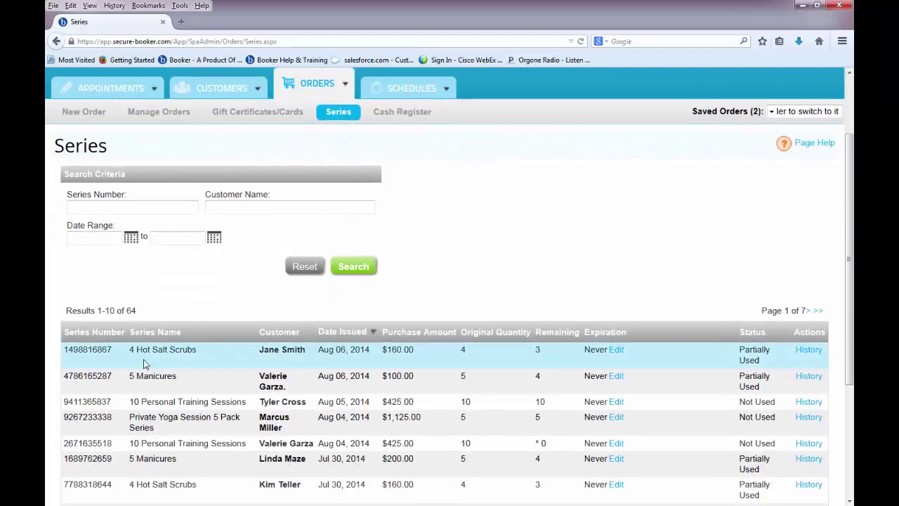
left_click_drag(113, 353, 62, 356)
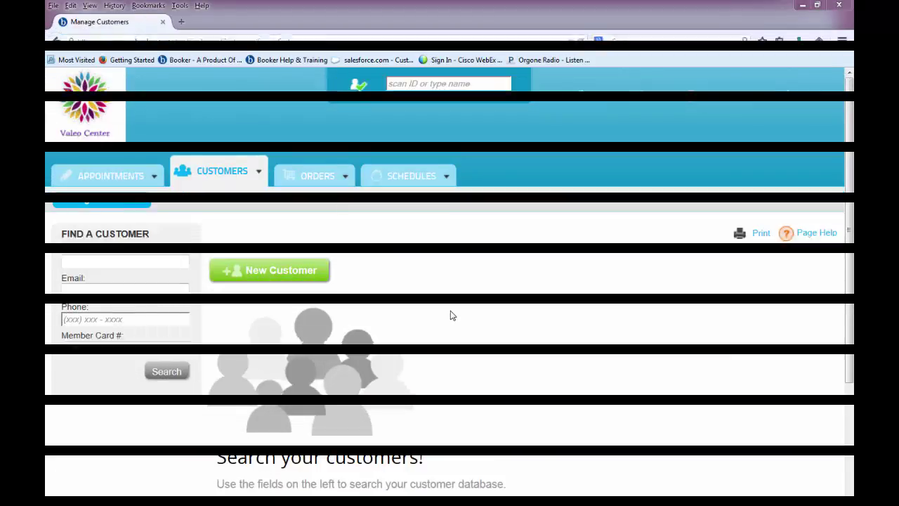
List all 91 customers, open the second one and review the summary showing $459.40 total sales.
left_click(226, 181)
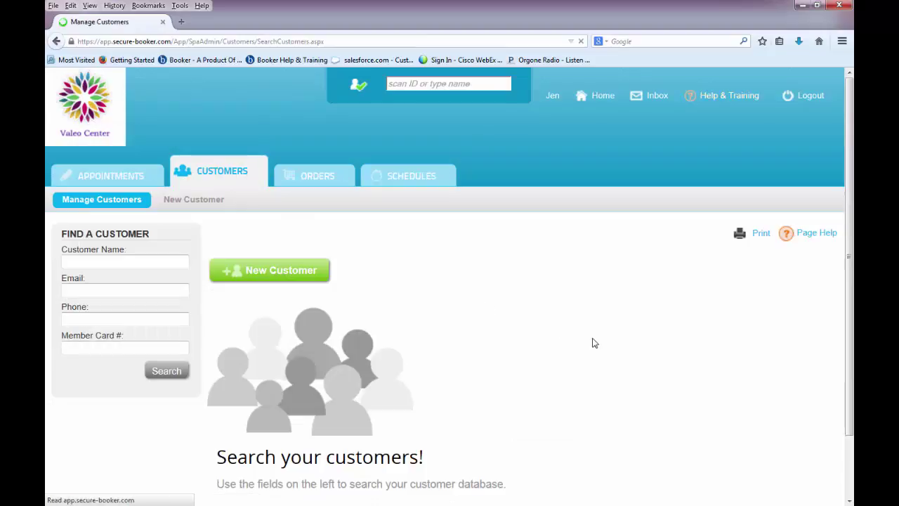
scroll(592, 342, "down", 2)
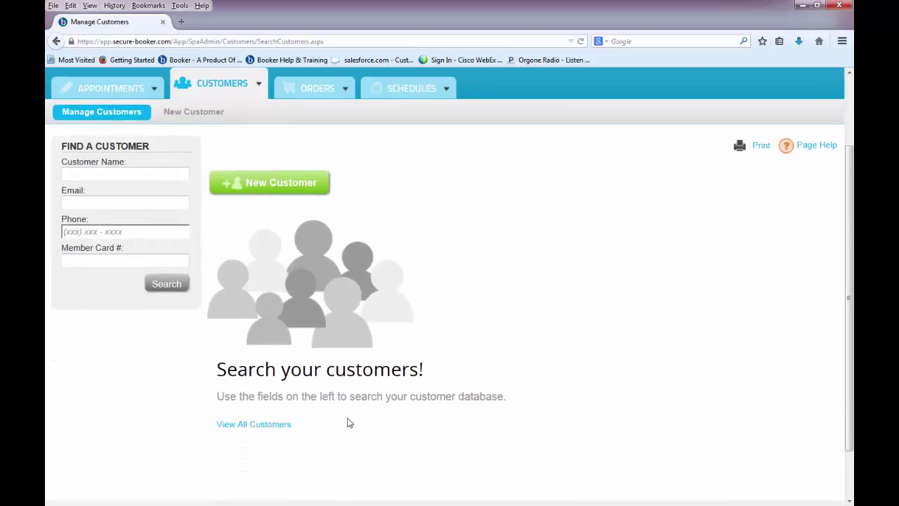
left_click(295, 425)
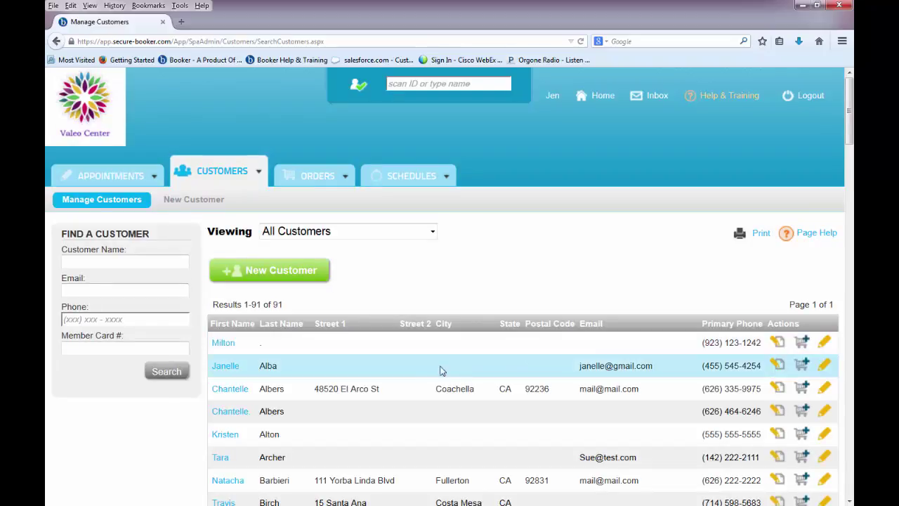
left_click(231, 370)
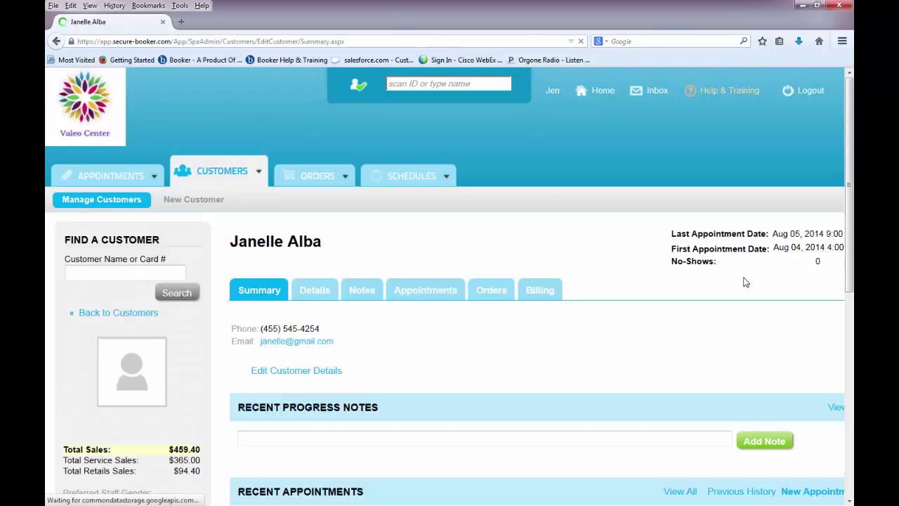
scroll(745, 282, "down", 1)
scroll(745, 282, "down", 2)
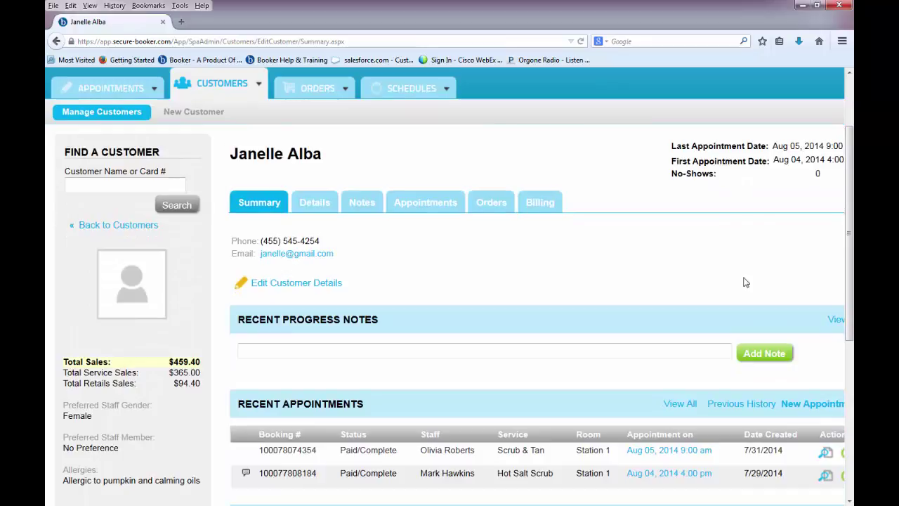
scroll(746, 282, "down", 2)
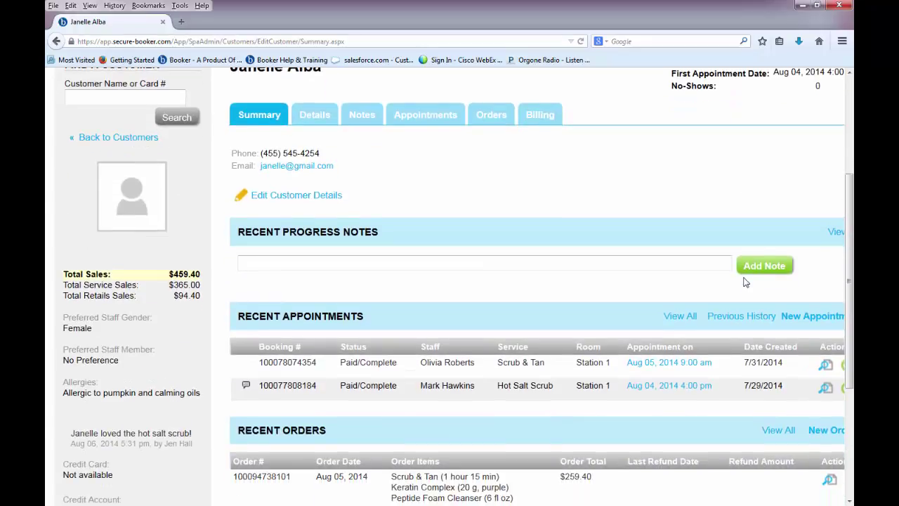
scroll(746, 282, "down", 2)
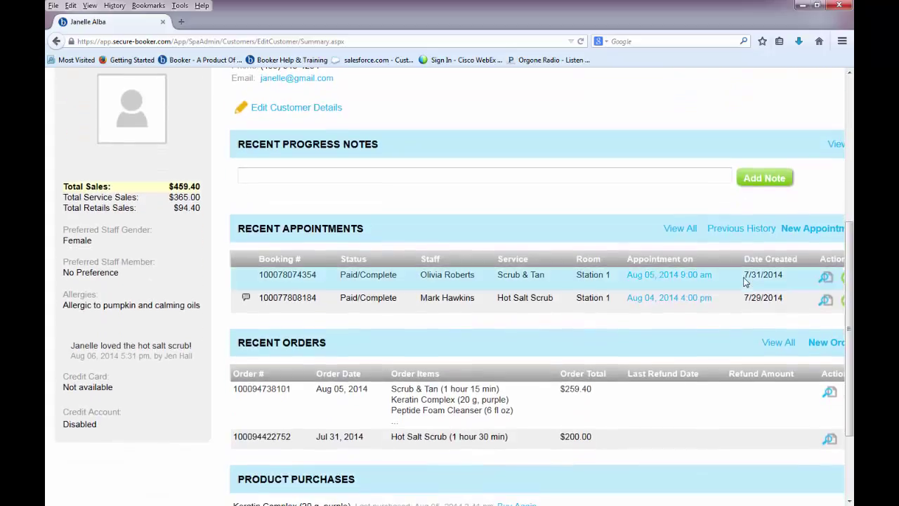
scroll(745, 282, "down", 2)
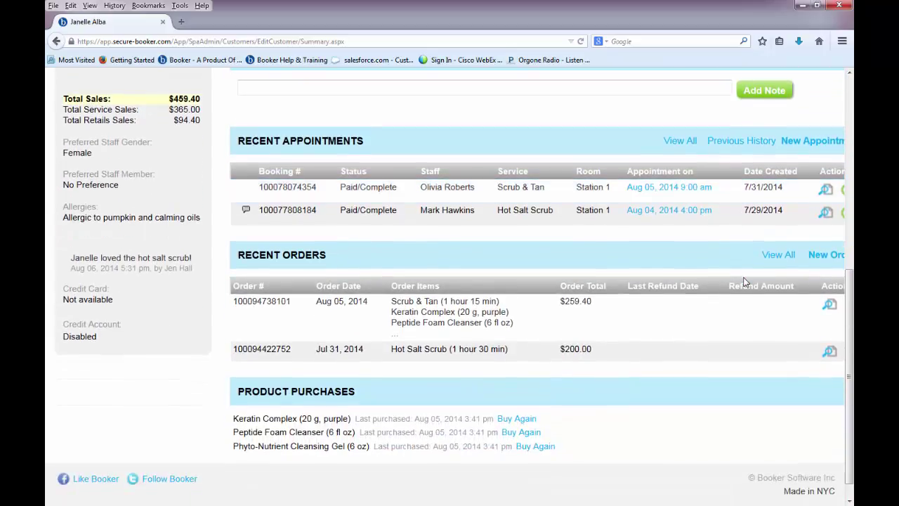
scroll(744, 282, "up", 6)
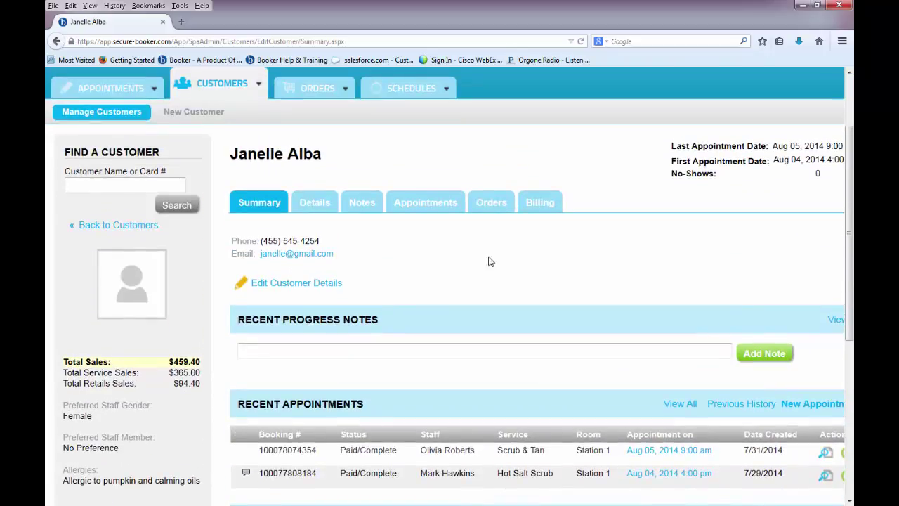
Review the customer's Details form, including contact information and booking, check-in and check-out alerts.
left_click(316, 208)
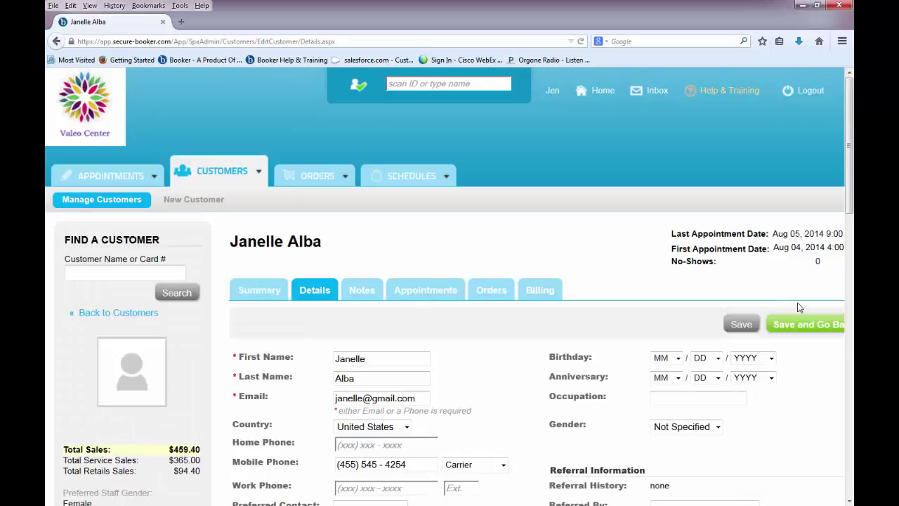
scroll(799, 307, "down", 2)
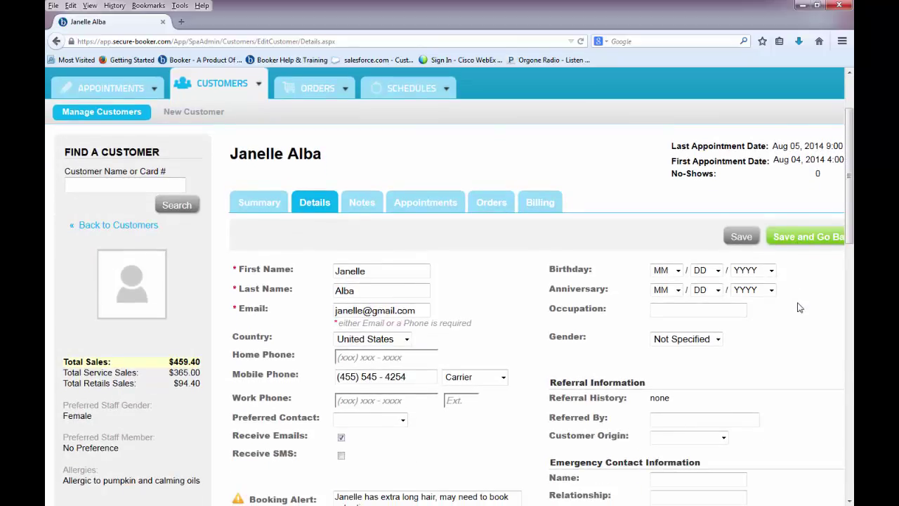
scroll(799, 307, "down", 2)
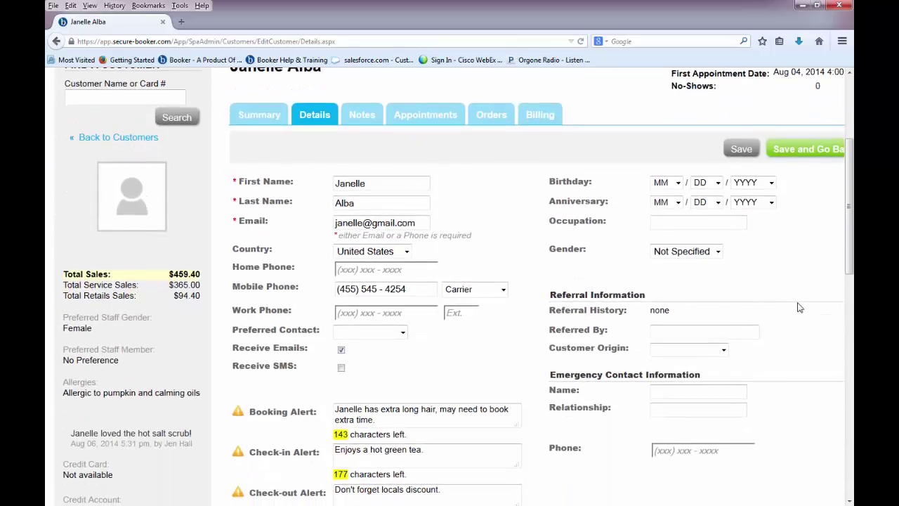
scroll(799, 307, "down", 2)
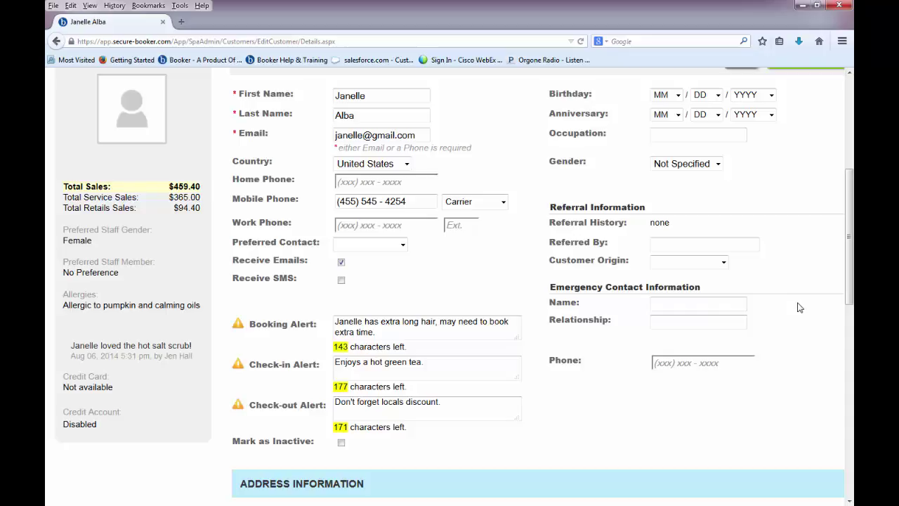
scroll(798, 307, "up", 5)
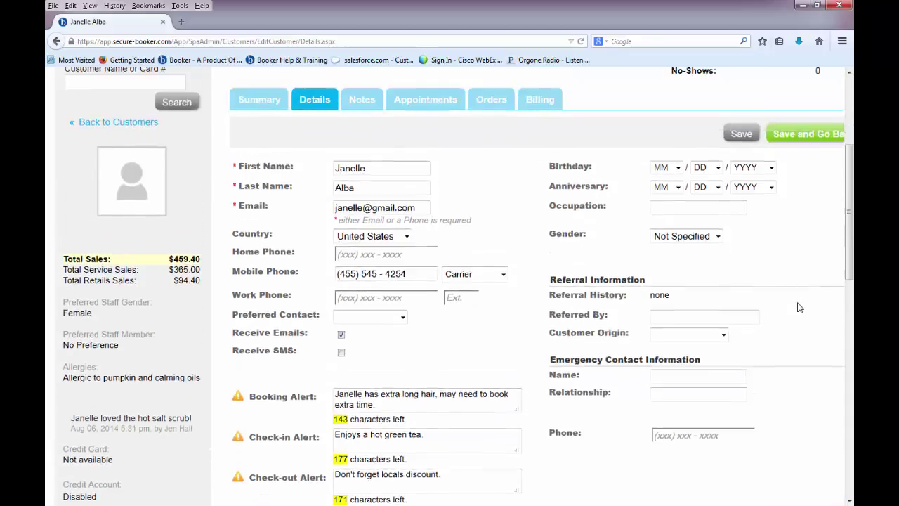
left_click(369, 210)
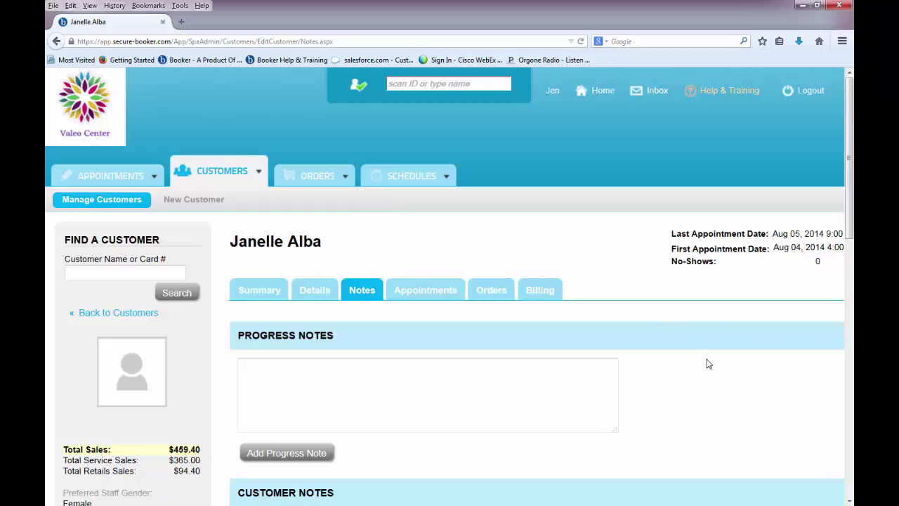
Scroll through Progress Notes, Customer Notes, the 'Allergic to pumpkin and calming oils' allergy, and Medications/Formulas.
scroll(708, 364, "down", 5)
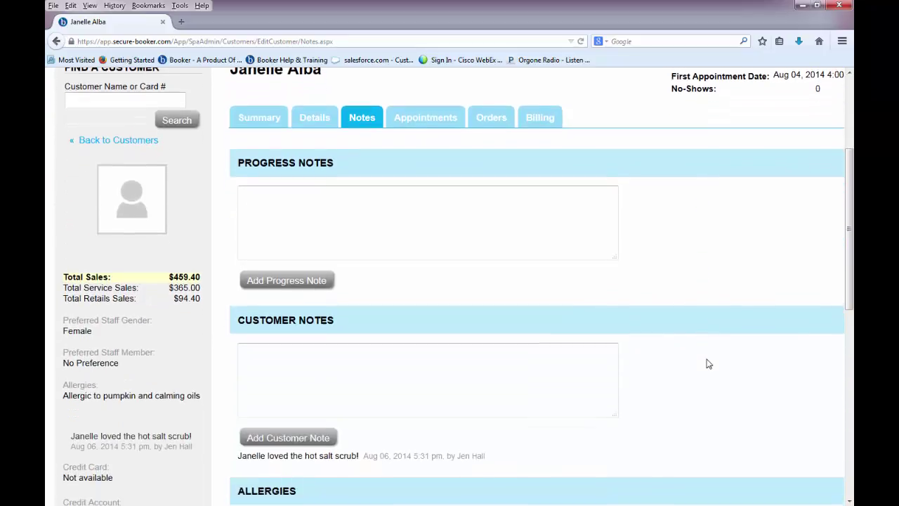
scroll(709, 364, "down", 3)
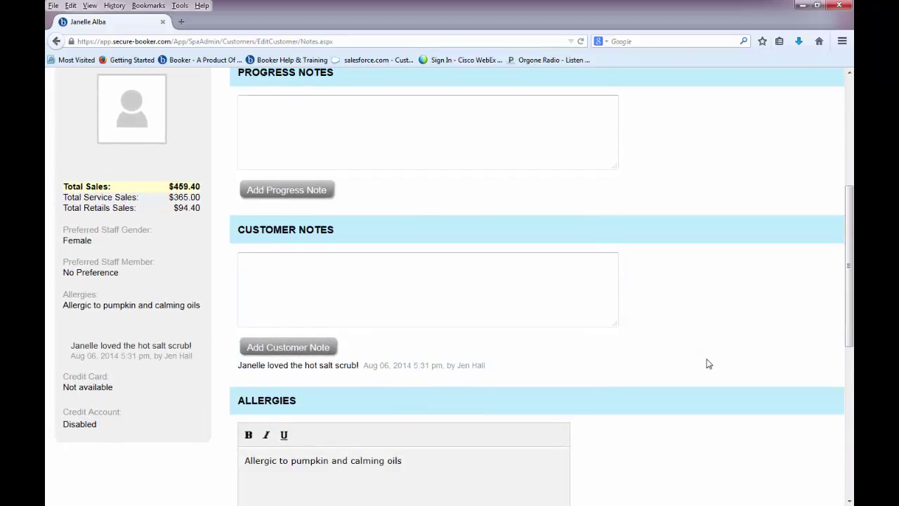
scroll(708, 364, "down", 3)
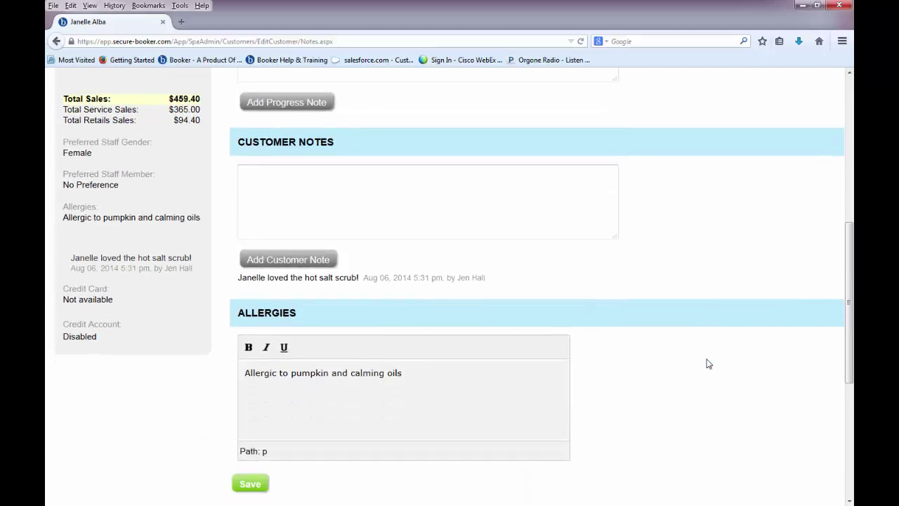
scroll(709, 364, "down", 5)
scroll(709, 364, "down", 3)
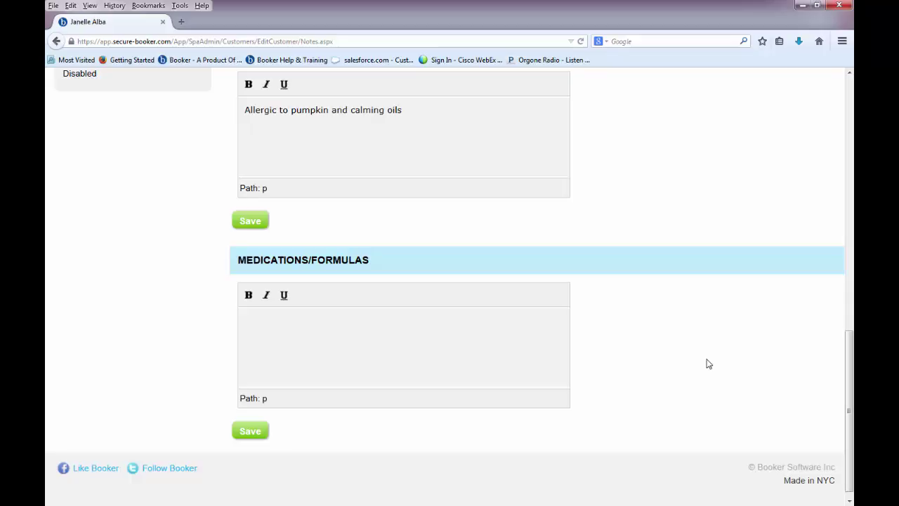
View the customer's appointment and order history, then billing settings showing no card on file.
scroll(708, 364, "up", 10)
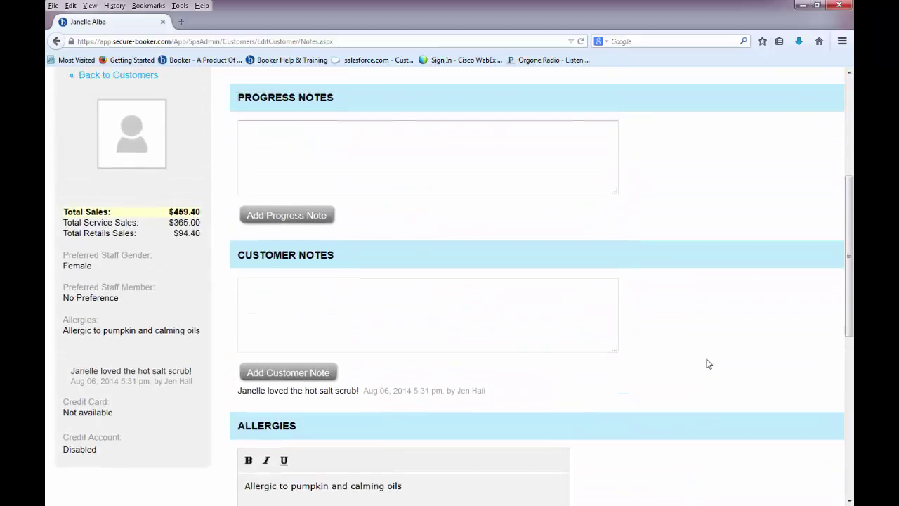
scroll(708, 364, "up", 3)
left_click(437, 210)
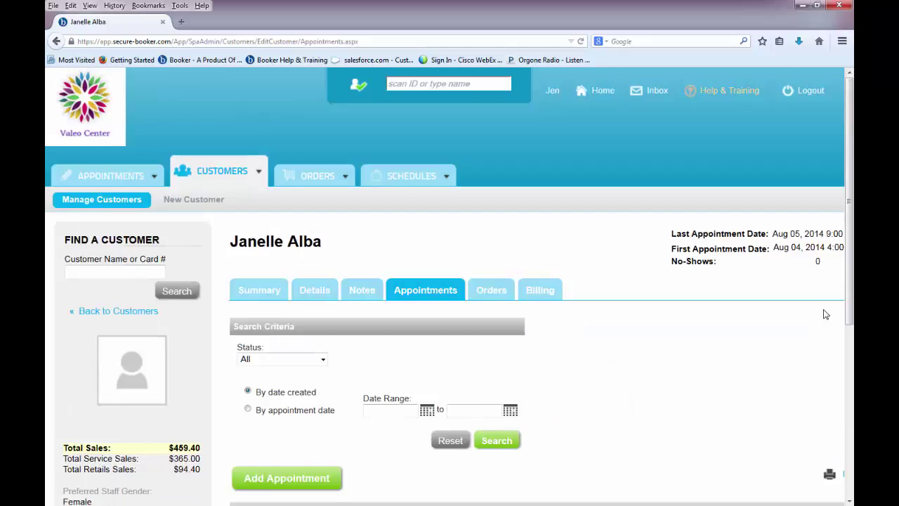
scroll(826, 313, "down", 2)
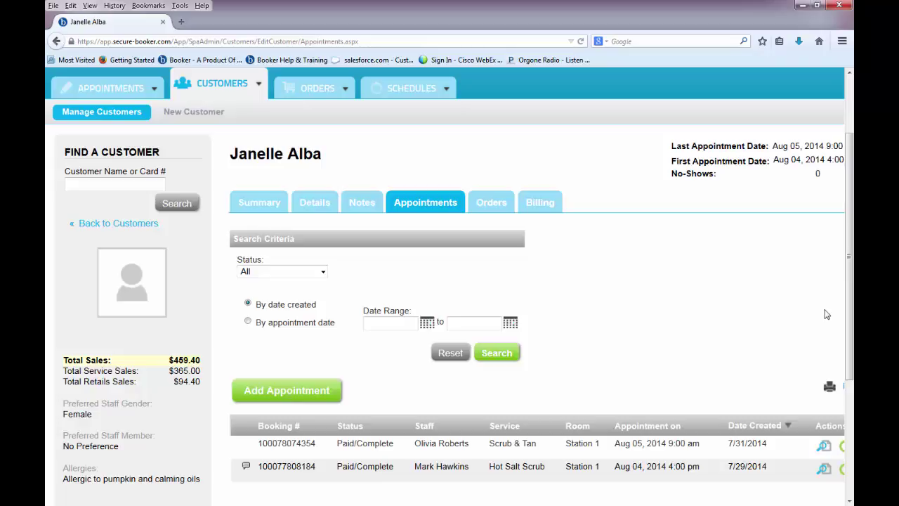
left_click(498, 202)
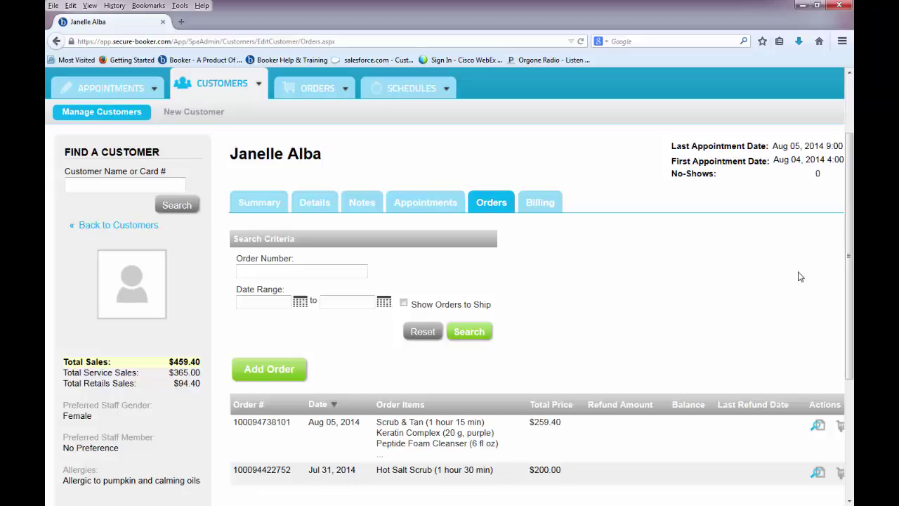
left_click(557, 208)
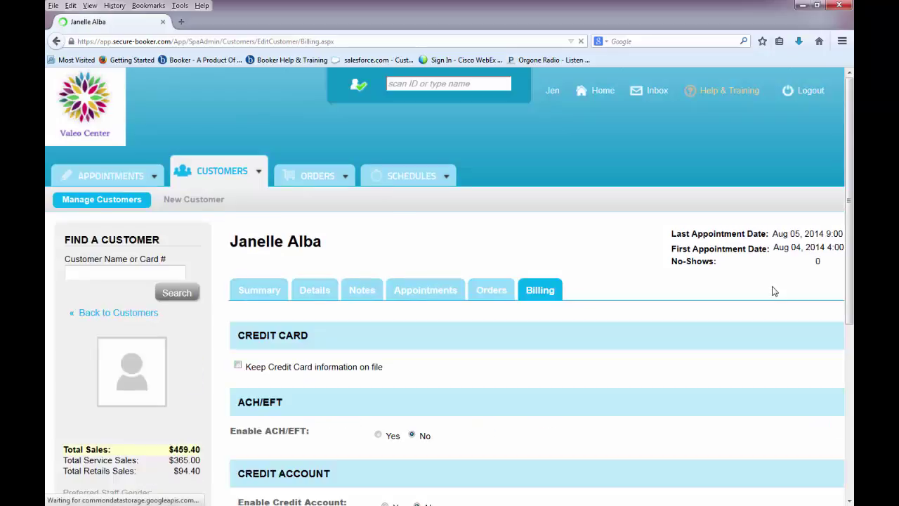
scroll(774, 291, "down", 2)
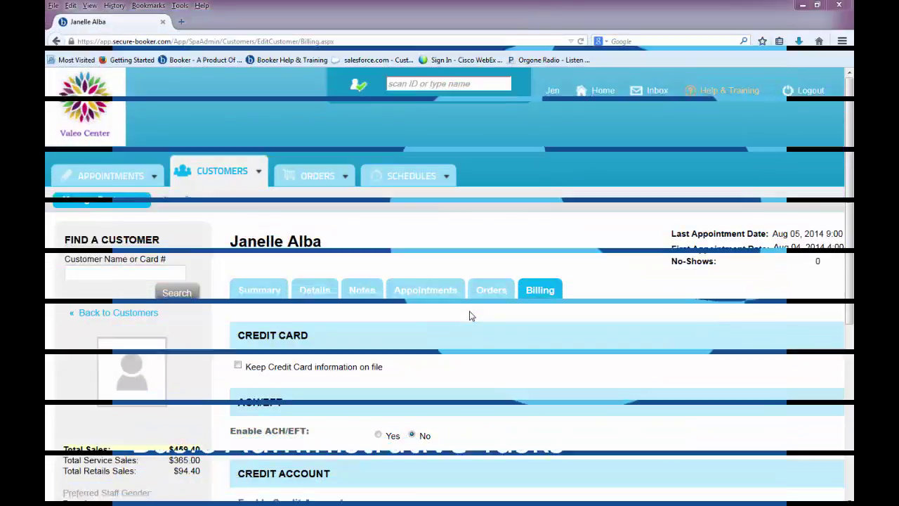
Clock in and out at 5:52 pm today, then view the Aug 3 – Aug 9 employee schedule.
left_click(442, 179)
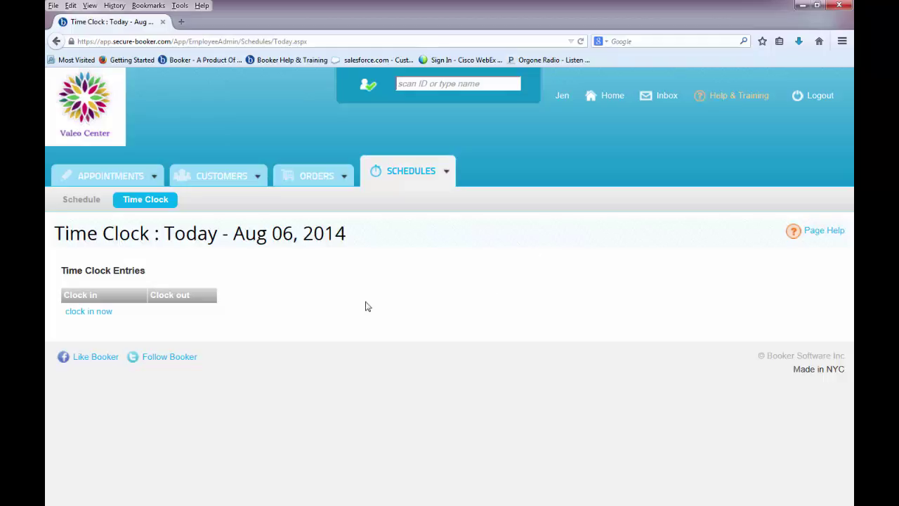
left_click(106, 313)
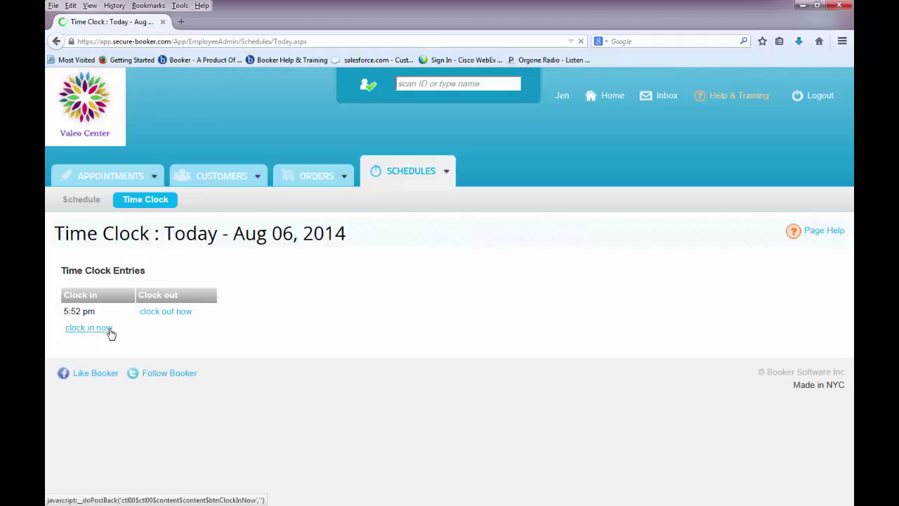
left_click(173, 314)
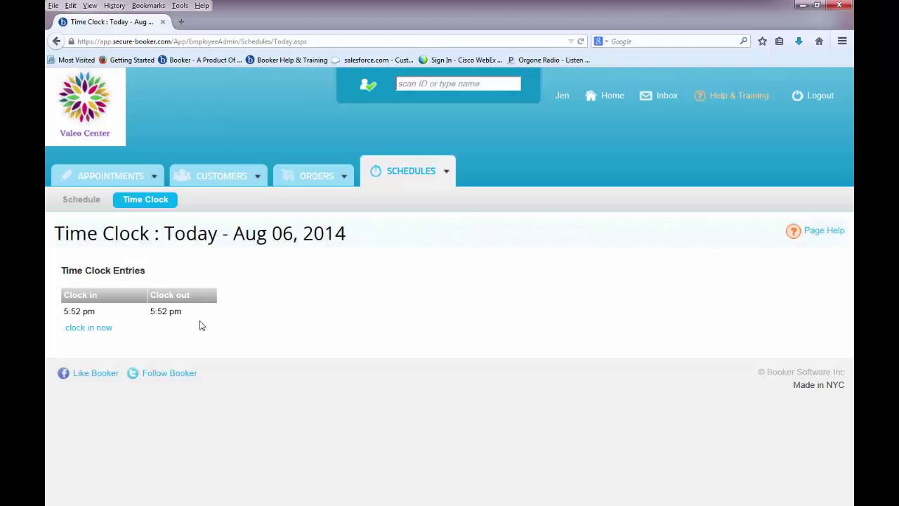
left_click(85, 202)
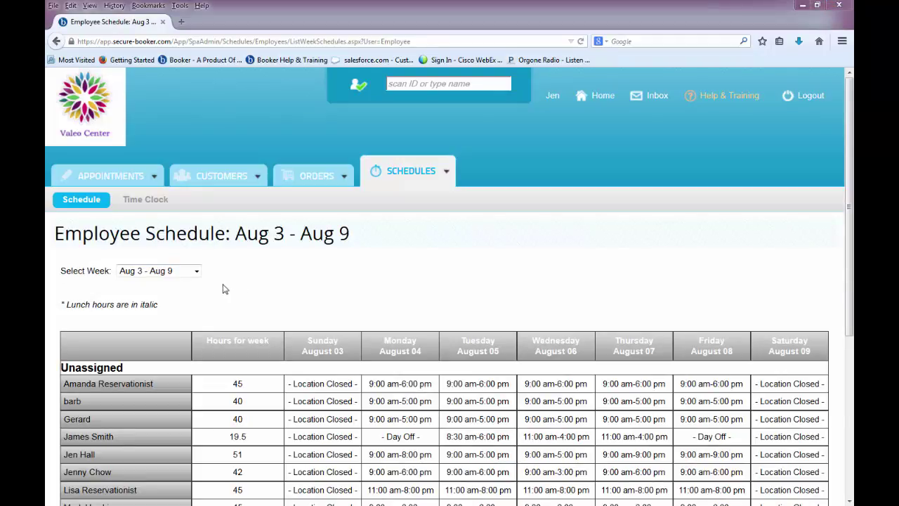
Keep the Aug 3 - Aug 9 schedule week and go to the Cash Register payouts page.
left_click(196, 272)
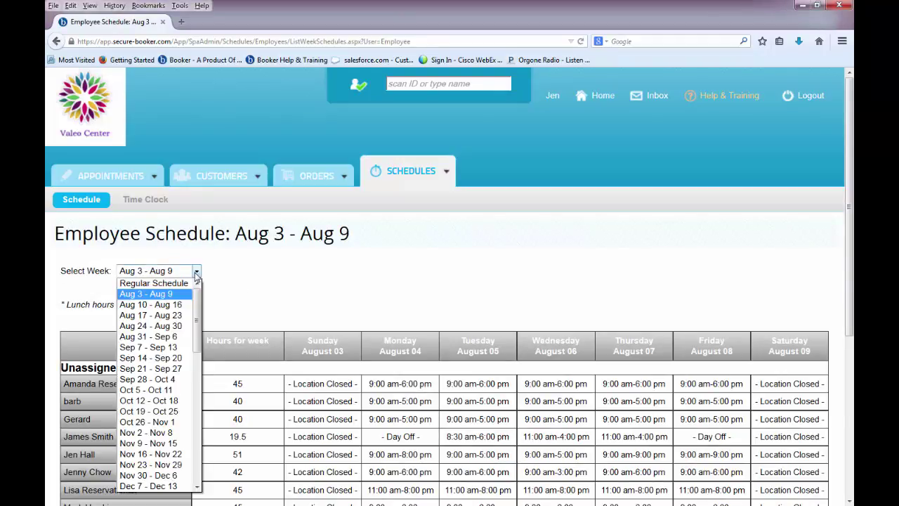
left_click(196, 274)
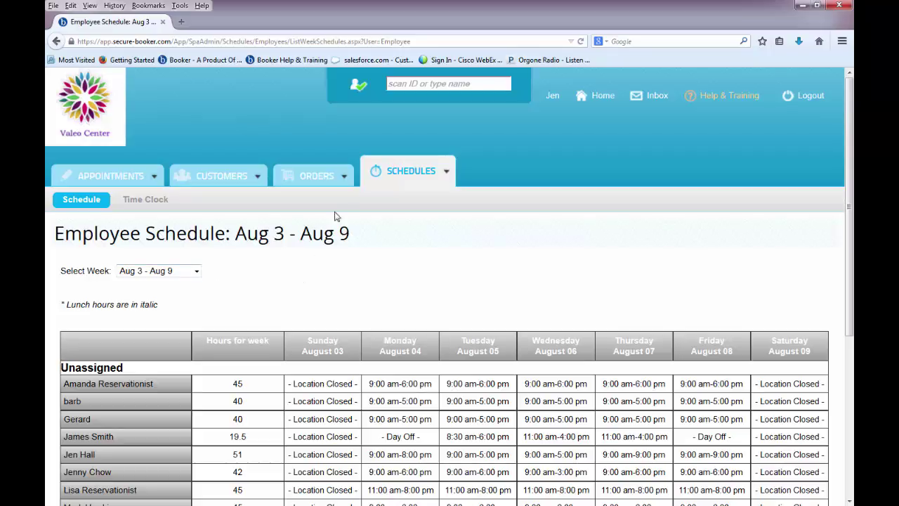
left_click(345, 180)
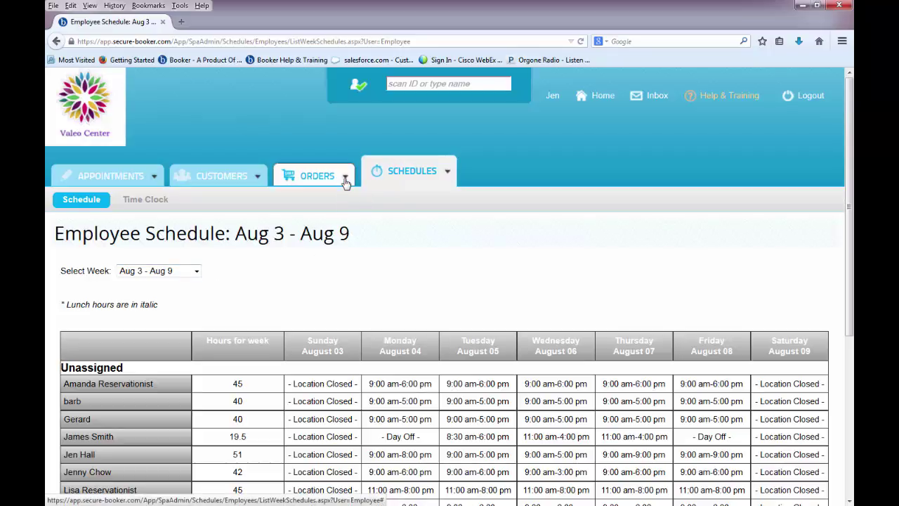
left_click(362, 282)
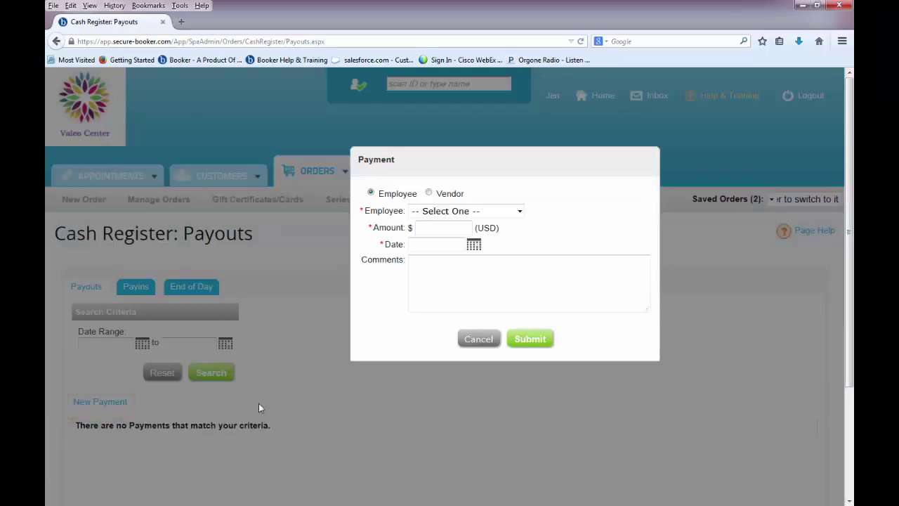
Record a $20.00 employee payout dated Aug 6, 2014 with the comment 'tips'.
left_click(470, 212)
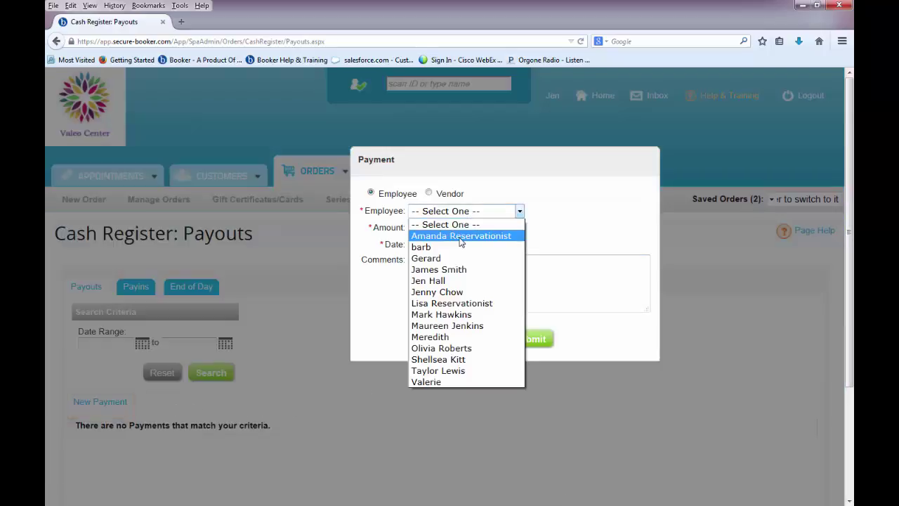
left_click(461, 237)
left_click(456, 232)
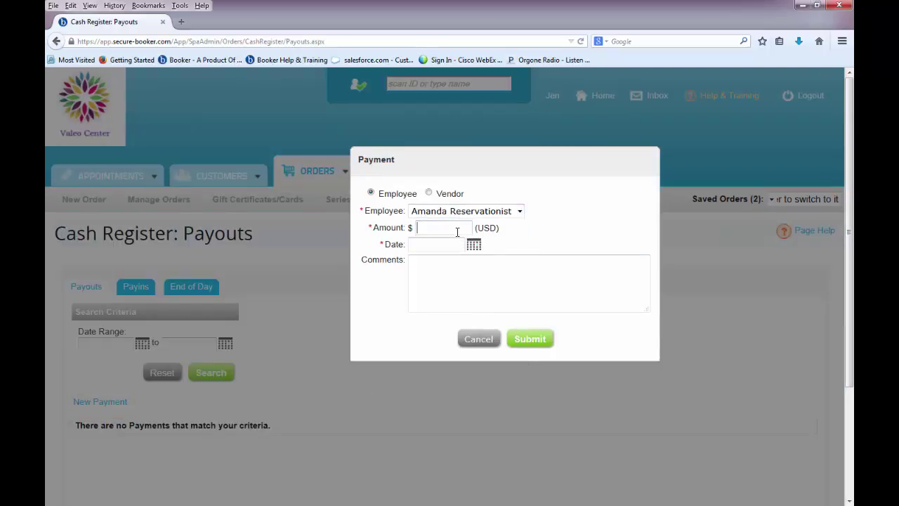
type("20")
left_click(494, 334)
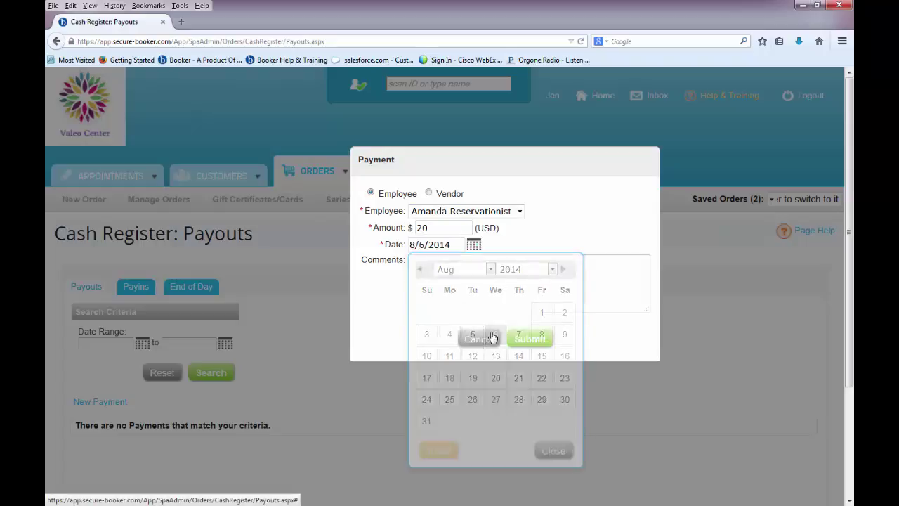
left_click(483, 289)
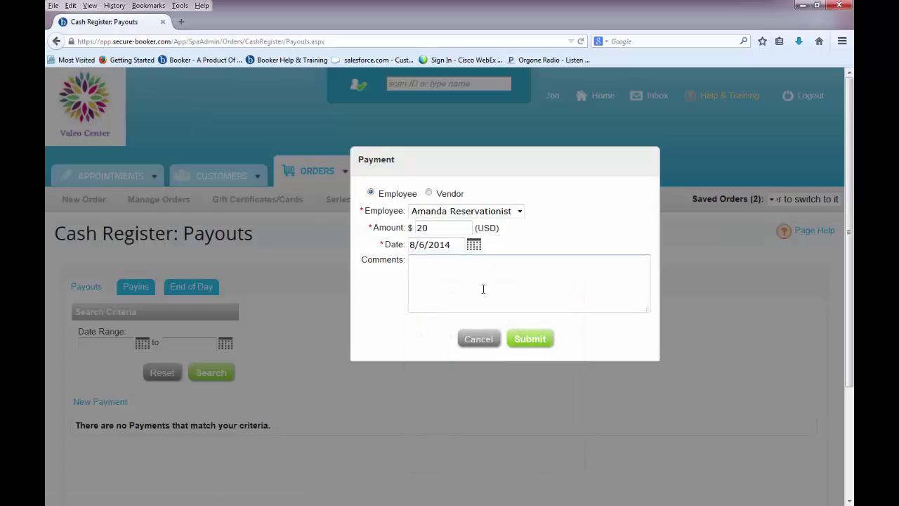
type("tips")
left_click(525, 339)
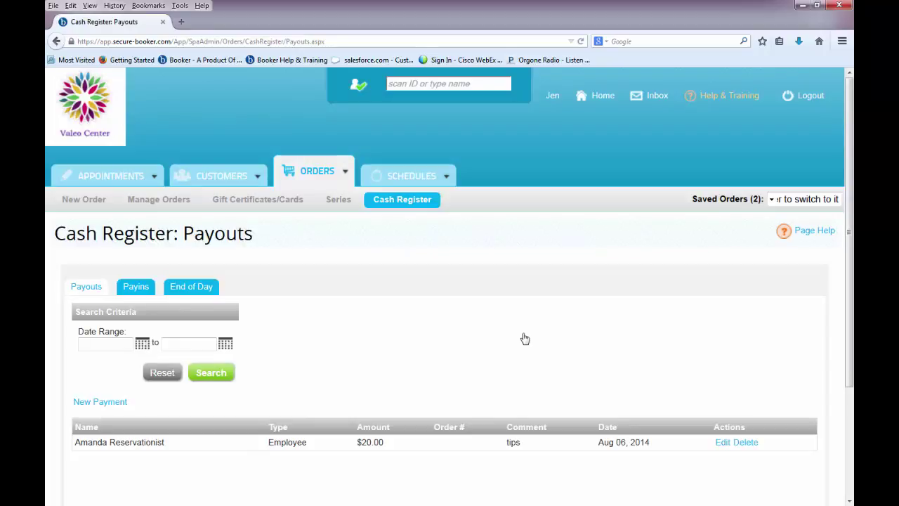
Add a $10.00 employee pay-in commented 'change', then go to the End of Day page.
left_click(140, 295)
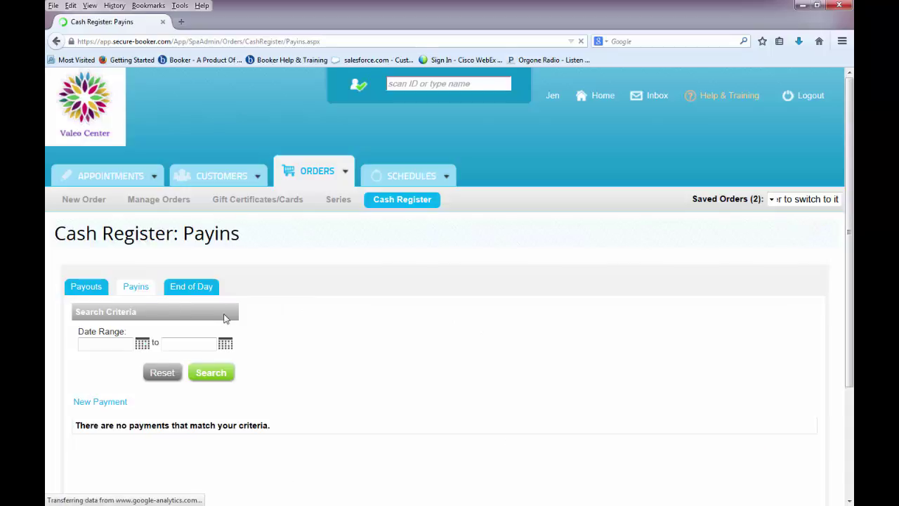
scroll(242, 340, "down", 1)
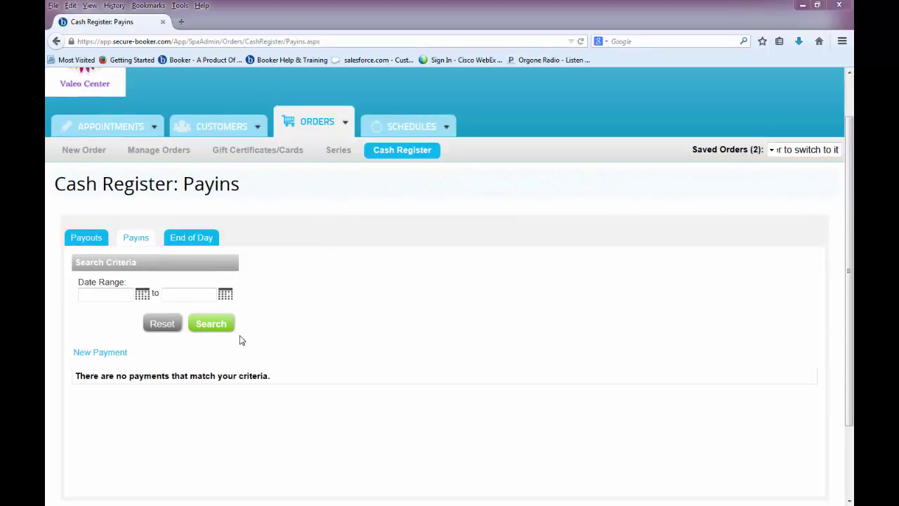
left_click(124, 359)
left_click(421, 214)
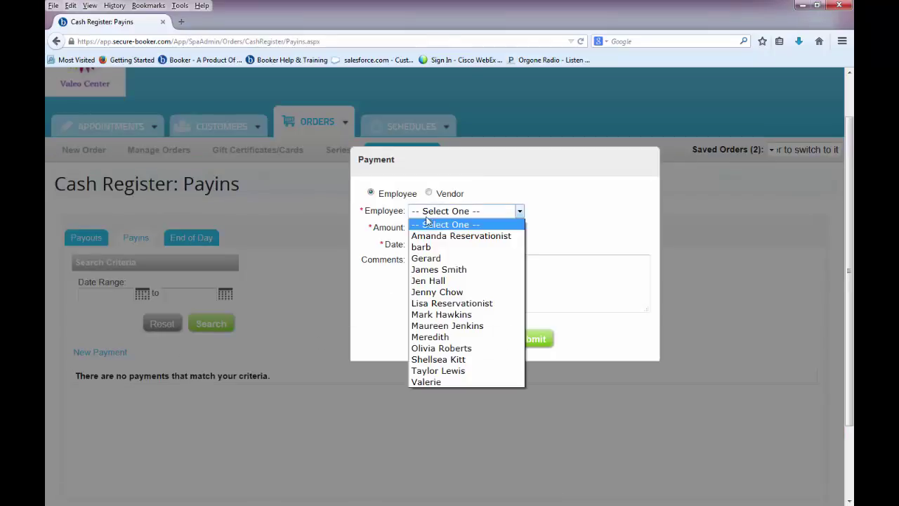
left_click(421, 257)
left_click(435, 226)
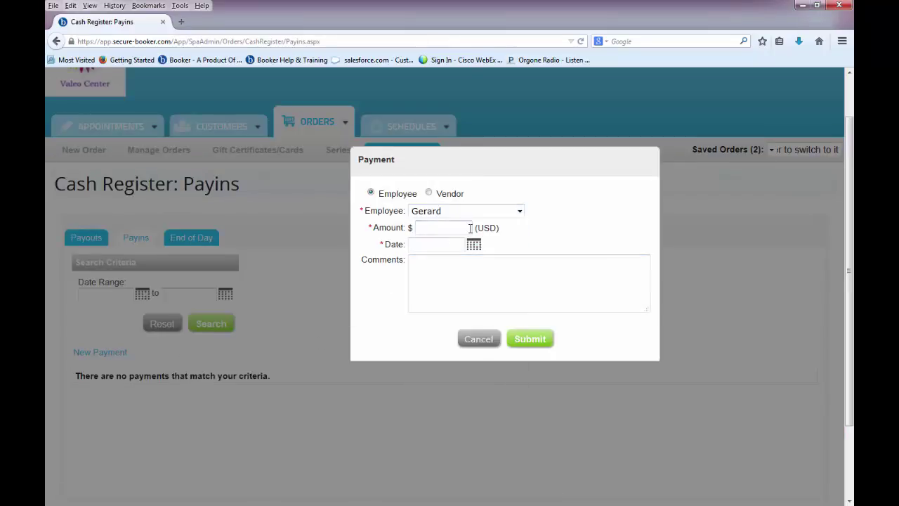
type("10")
left_click(449, 240)
left_click(490, 292)
type("change")
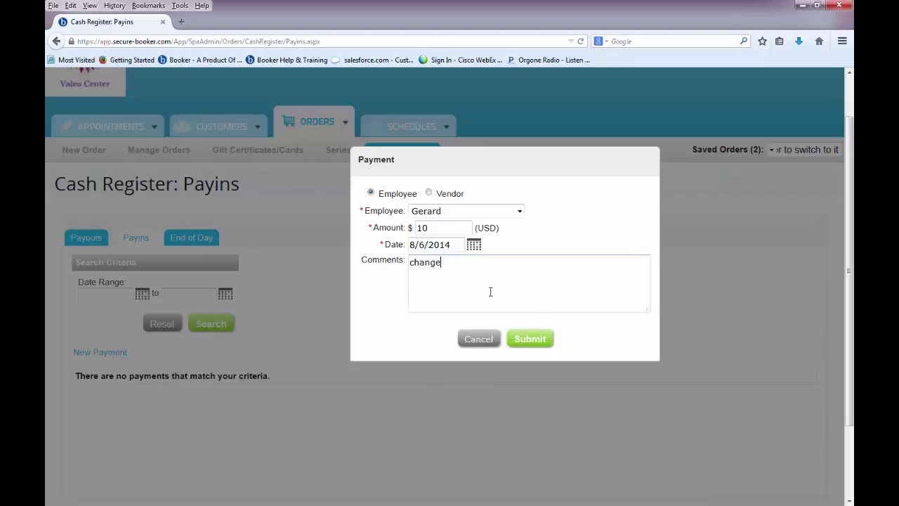
left_click(533, 343)
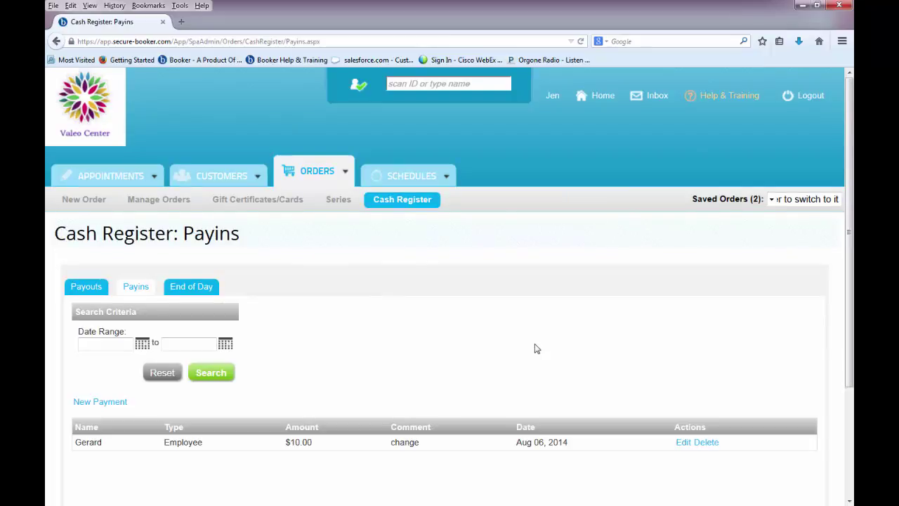
left_click(208, 288)
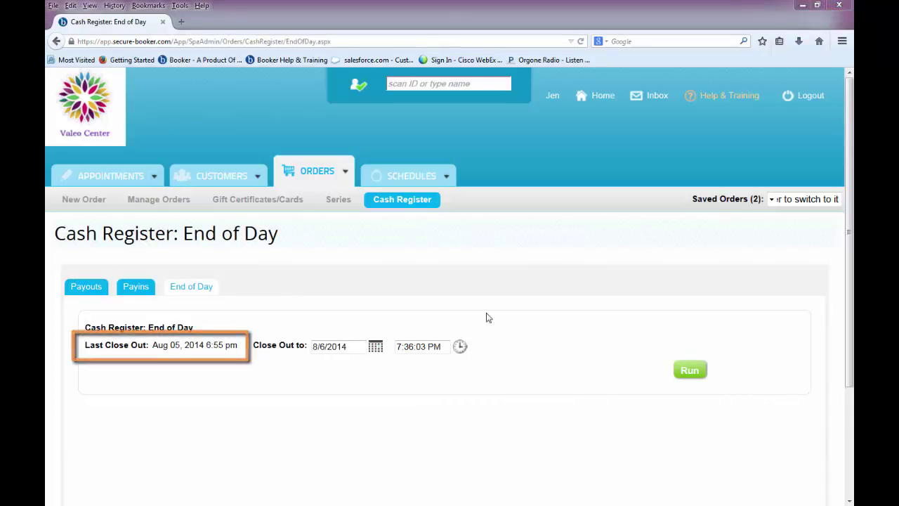
Run the day's totals, entering $588.83 end-of-day cash and $200.00 next-day starting cash.
left_click(689, 373)
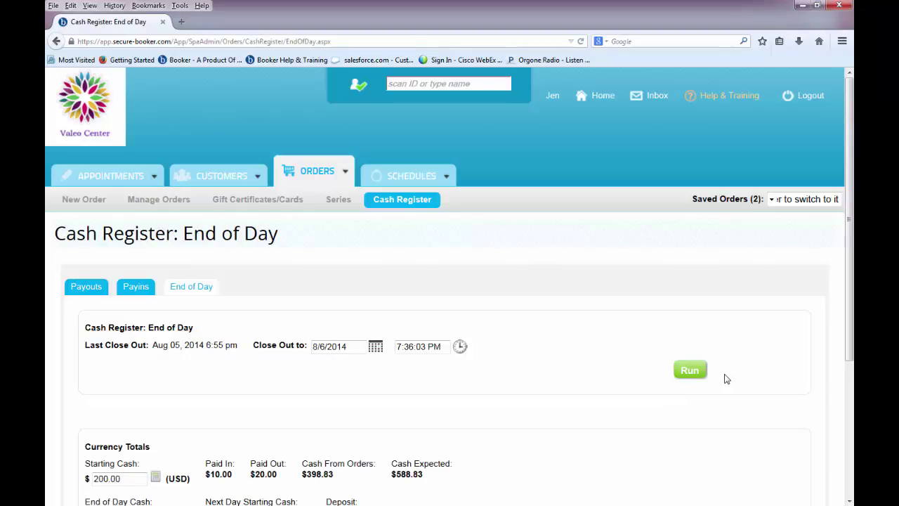
scroll(727, 379, "down", 3)
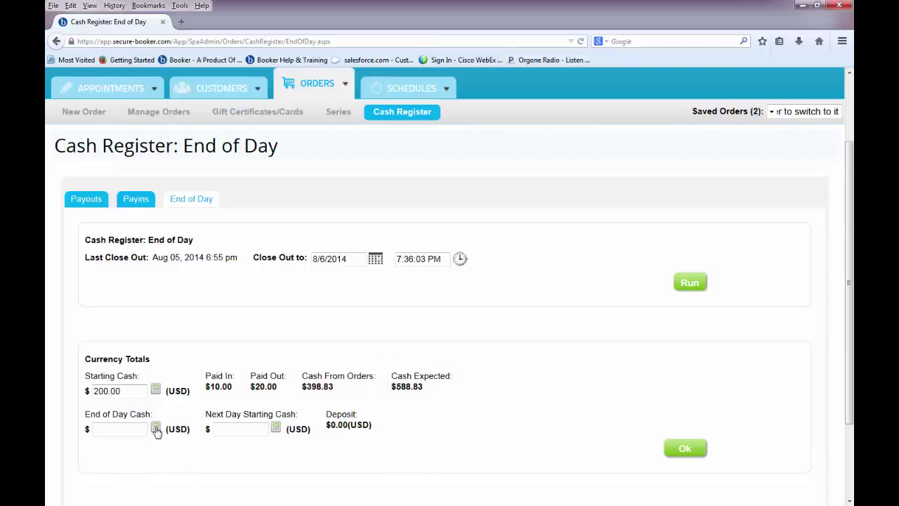
left_click(156, 429)
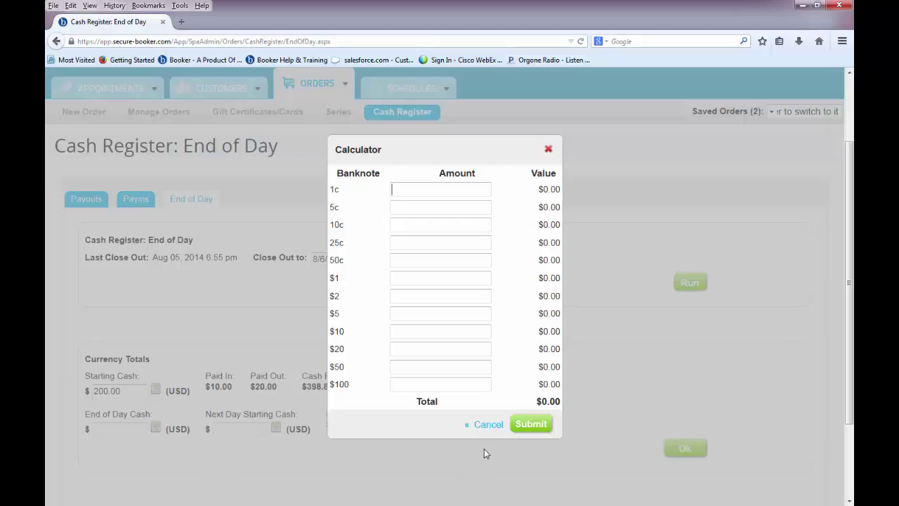
left_click(483, 430)
left_click(120, 430)
type("588.83")
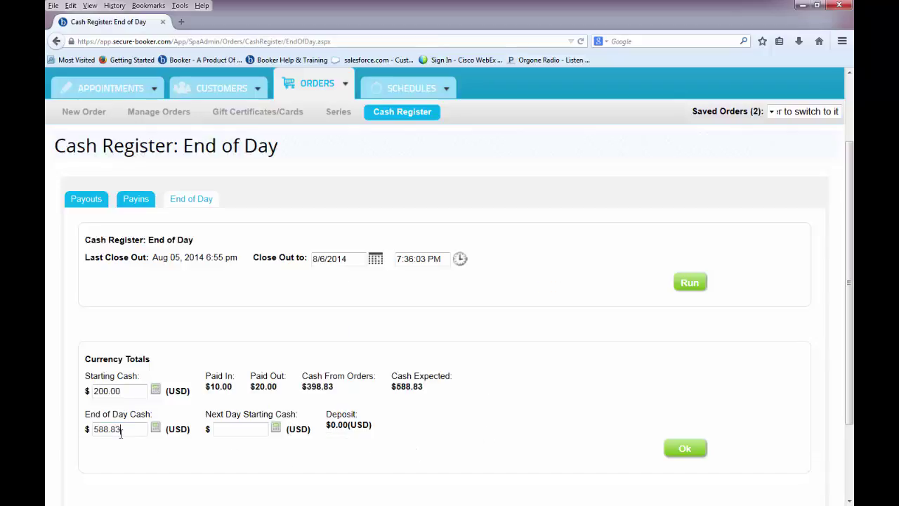
left_click(235, 430)
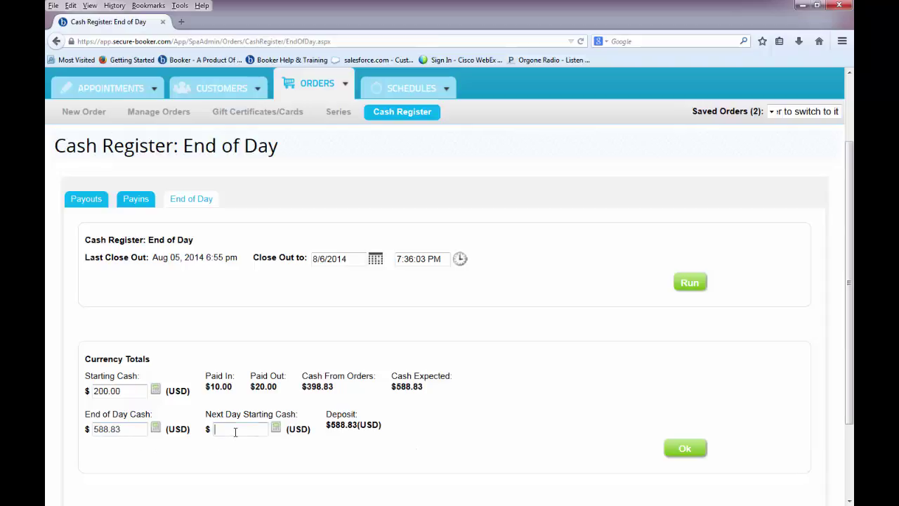
type("200.00")
left_click(673, 451)
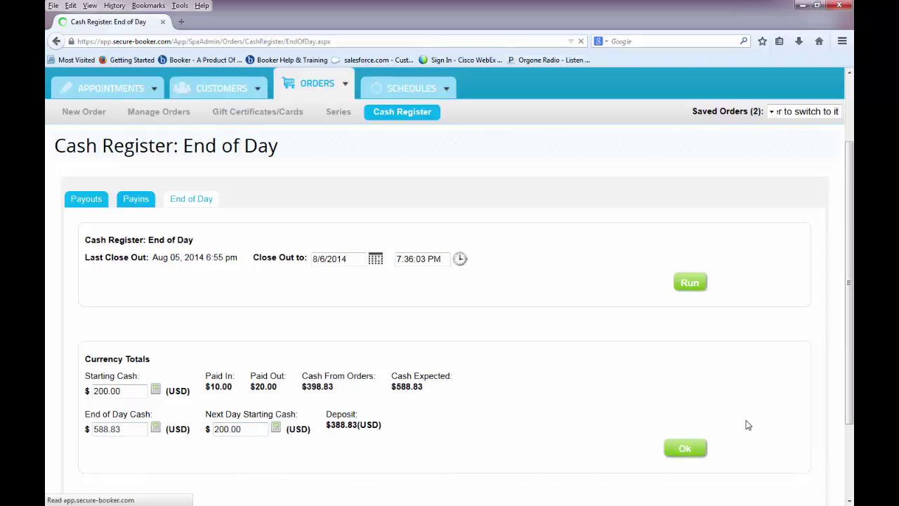
scroll(748, 425, "down", 5)
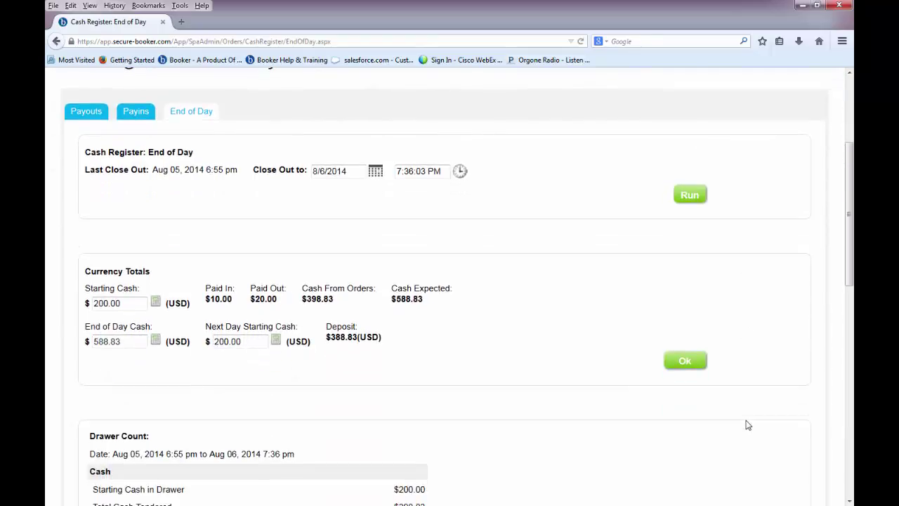
Close out the cash register for Aug 05 to Aug 06, 2014 and confirm it.
scroll(748, 425, "down", 6)
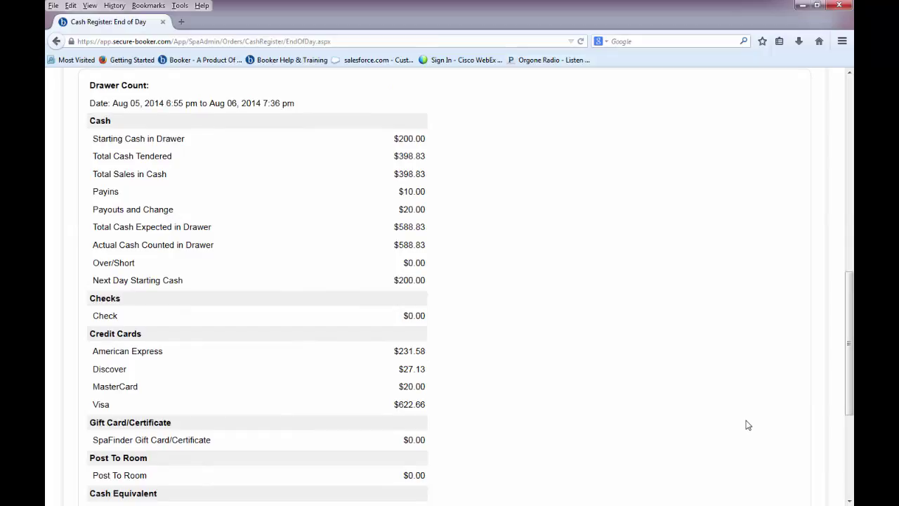
scroll(748, 425, "down", 4)
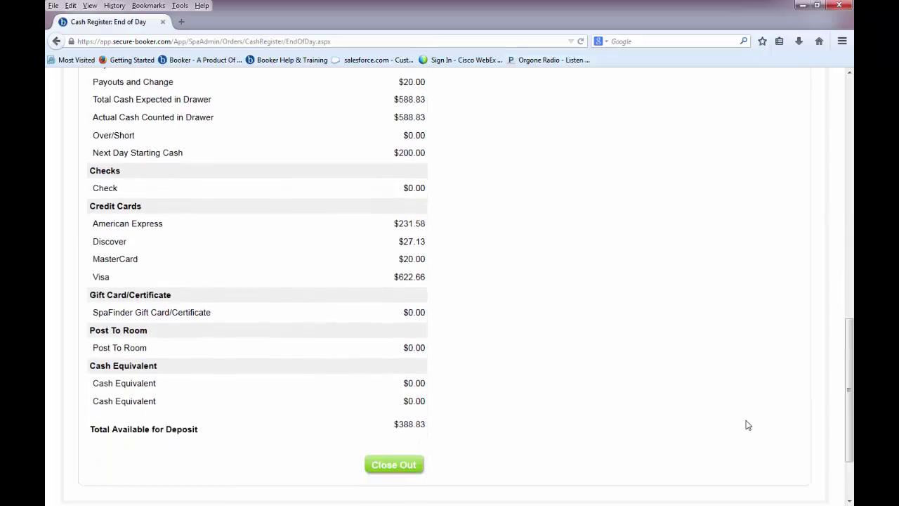
left_click(407, 417)
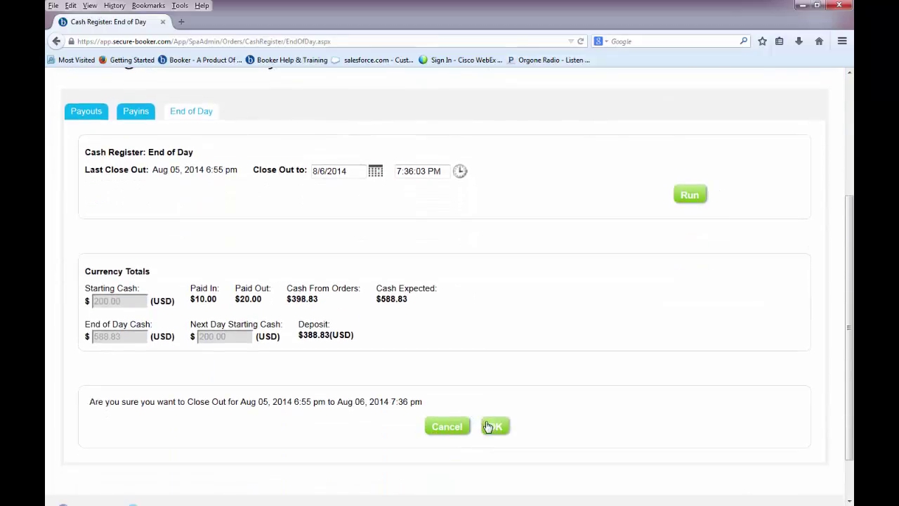
left_click(493, 427)
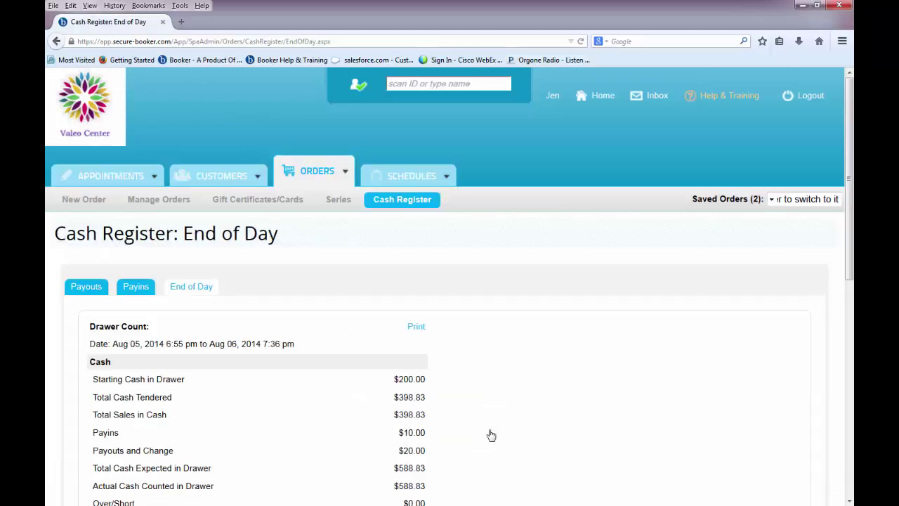
scroll(490, 435, "down", 2)
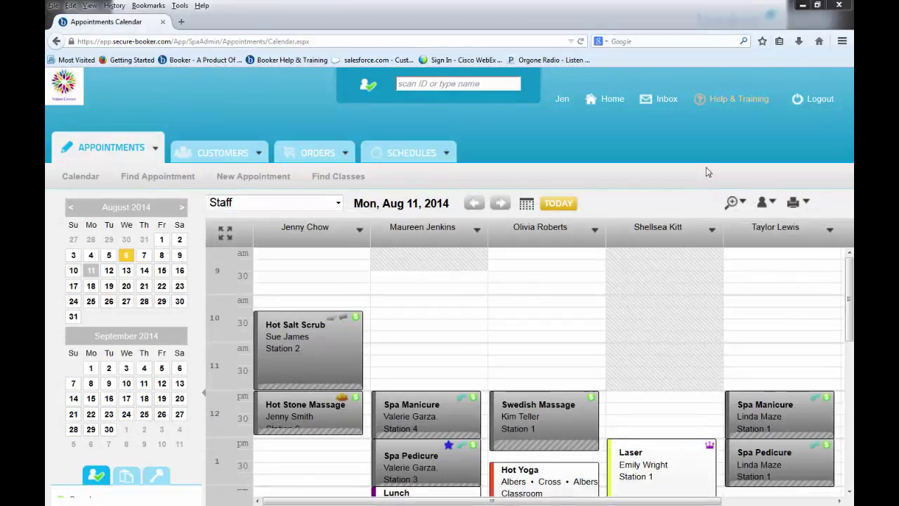
Open the Help Center from the Help & Training menu and browse its topics.
left_click(730, 107)
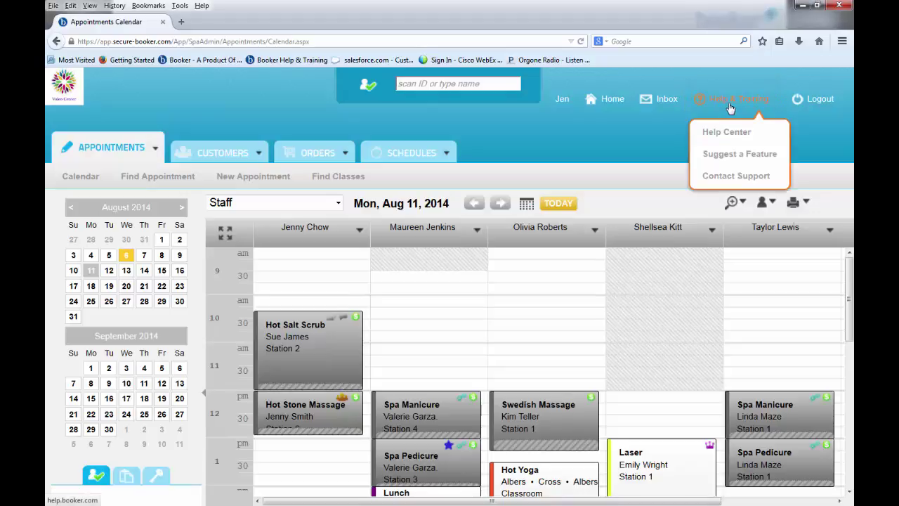
left_click(753, 138)
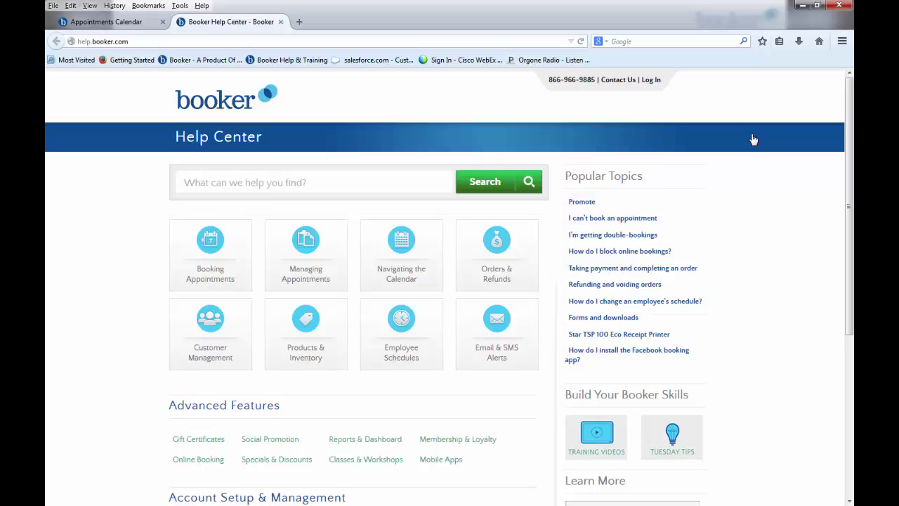
scroll(766, 189, "down", 2)
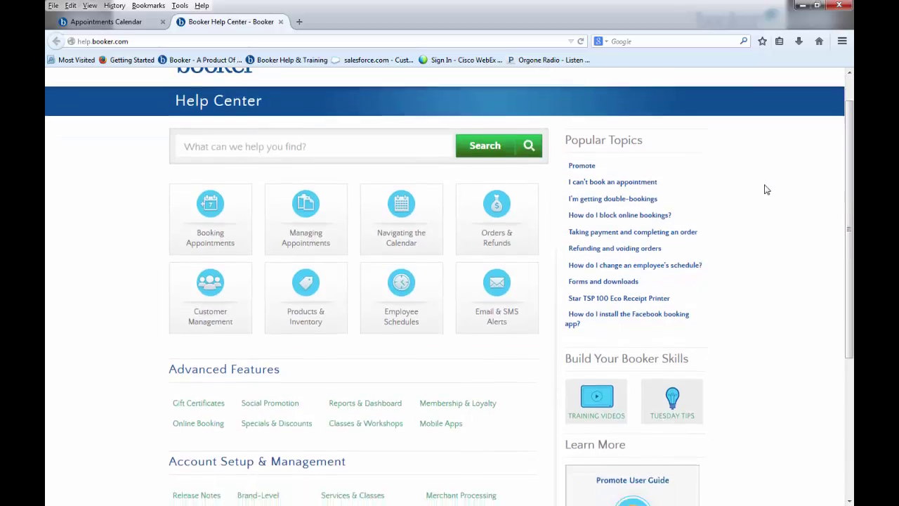